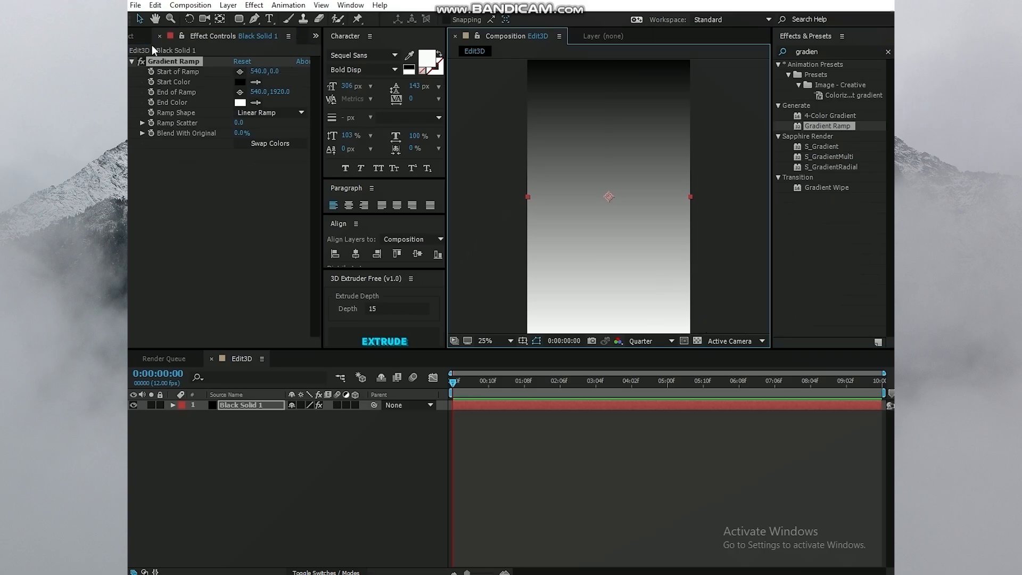
- Swap the Gradient Ramp colors and set a diagonal ramp starting at 1600,2400 and ending at -64,-160, beyond opposite composition corners
scroll(711, 308, down, 1)
drag(659, 253, 661, 284)
click(240, 92)
click(541, 93)
drag(541, 93, 559, 103)
click(270, 143)
drag(660, 284, 688, 305)
drag(559, 102, 563, 112)
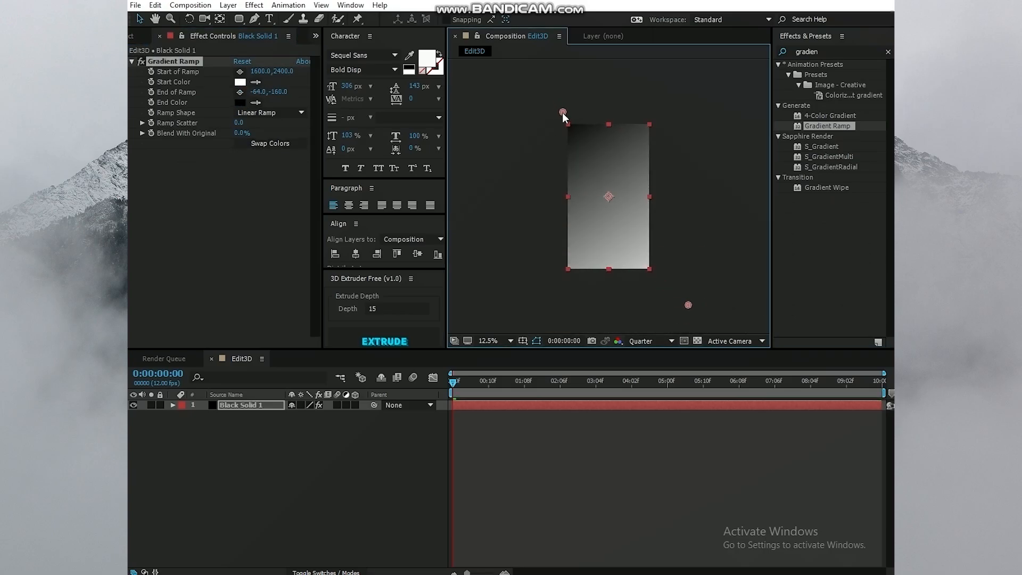
- Change the Gradient Ramp's end color to a light peach orange
click(240, 102)
click(594, 345)
drag(498, 221, 488, 162)
drag(596, 349, 596, 341)
click(689, 206)
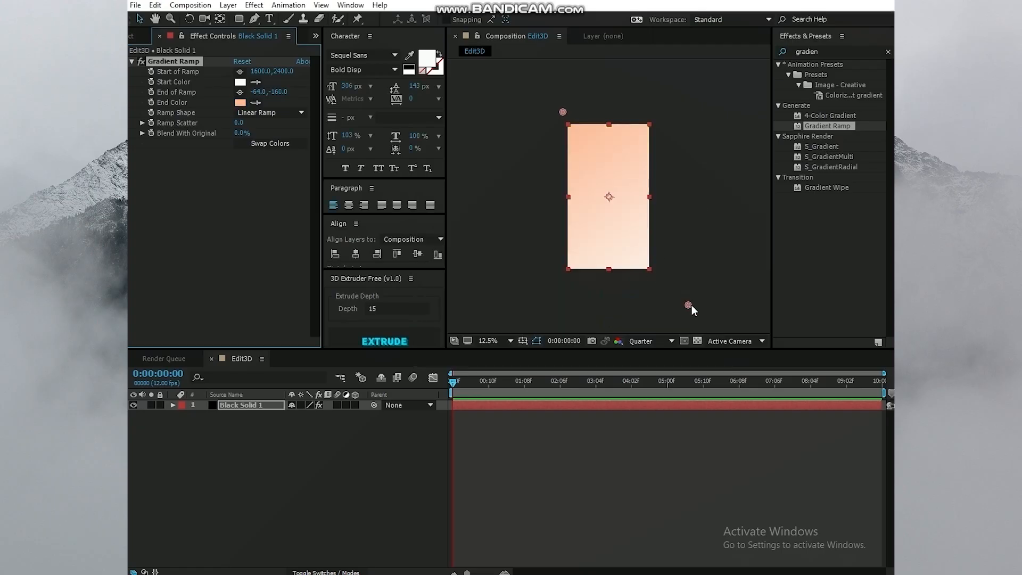
scroll(690, 305, up, 1)
- Draw an upright orange rounded rectangle of about 684 x 1028 px as a new shape layer in the composition's middle
click(319, 458)
click(239, 20)
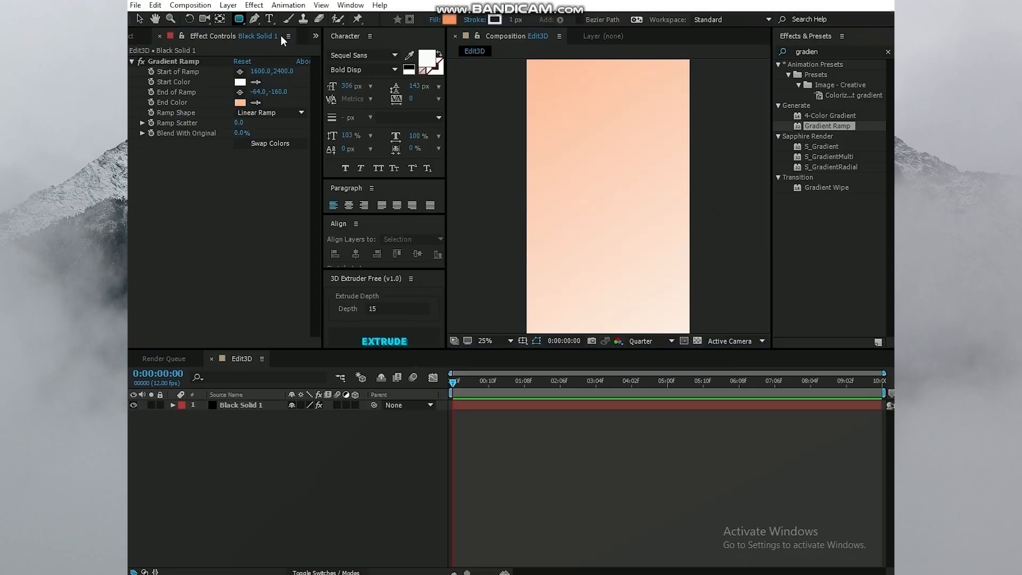
drag(560, 128, 665, 278)
key(shift+/)
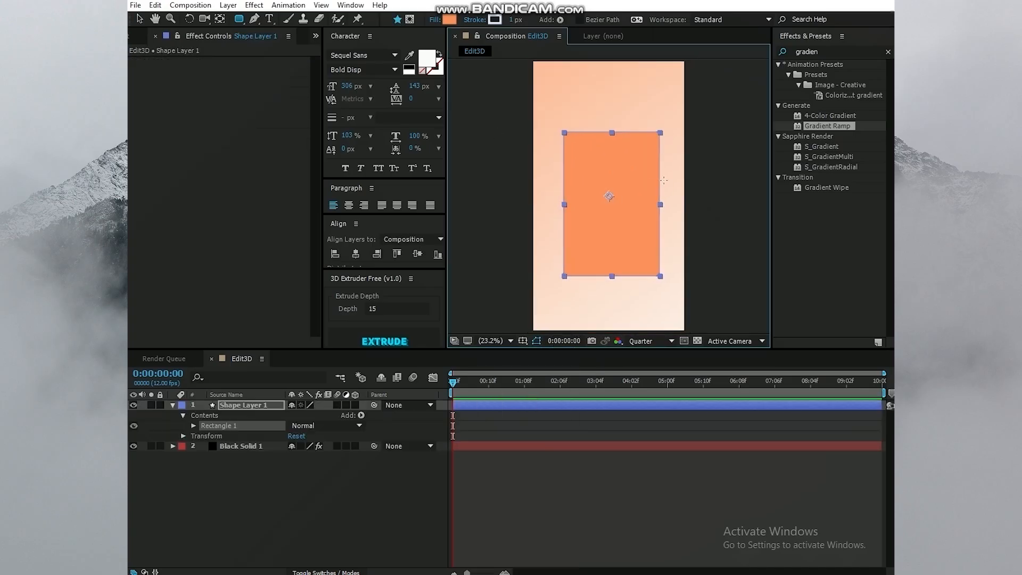
- Center the rectangle shape horizontally and vertically in the composition
click(140, 20)
drag(611, 147, 610, 142)
click(356, 254)
click(418, 254)
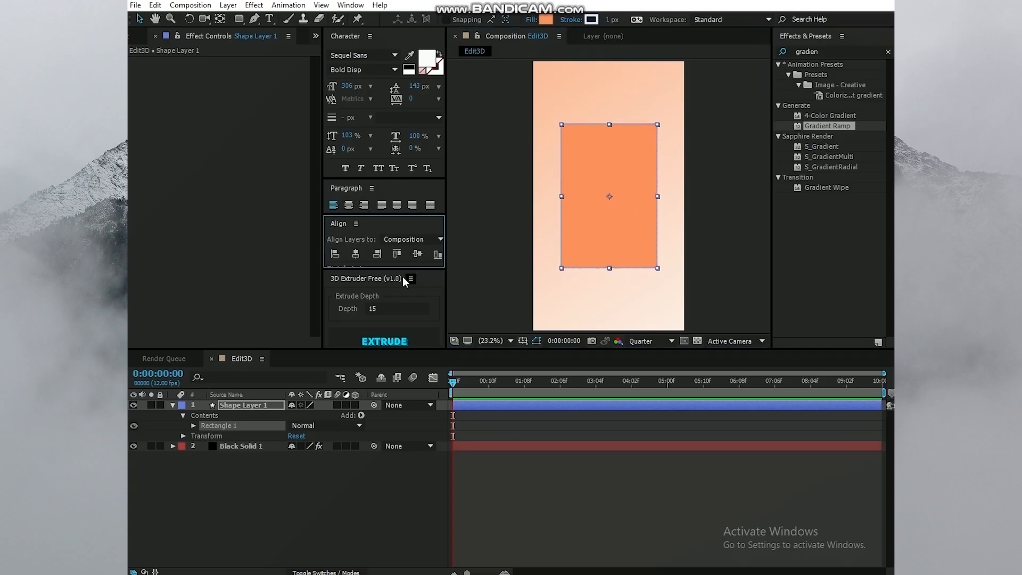
click(242, 477)
- Set the roundness of the rectangle path in Shape Layer 1 to 57
click(194, 426)
click(203, 436)
drag(291, 467, 323, 468)
click(274, 539)
- Find the CC Light Sweep effect and apply it to Shape Layer 1
click(241, 405)
click(829, 51)
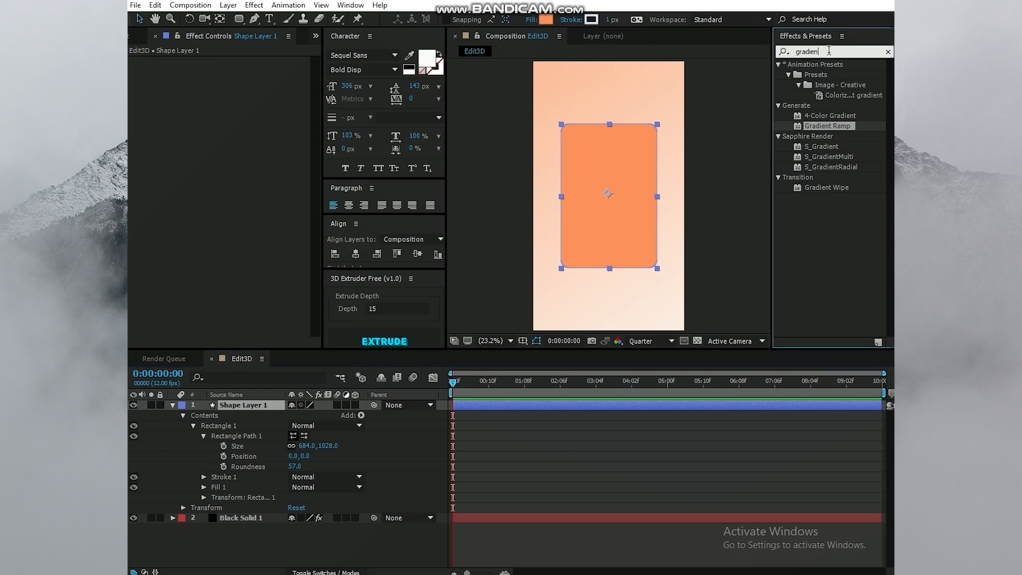
text(cdig)
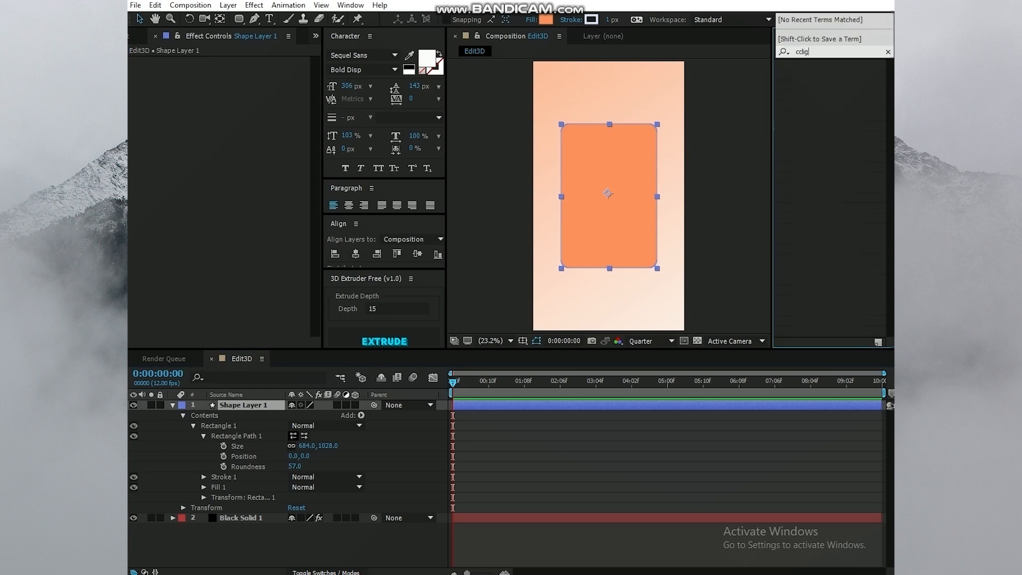
key(BackSpace)
text(c light s)
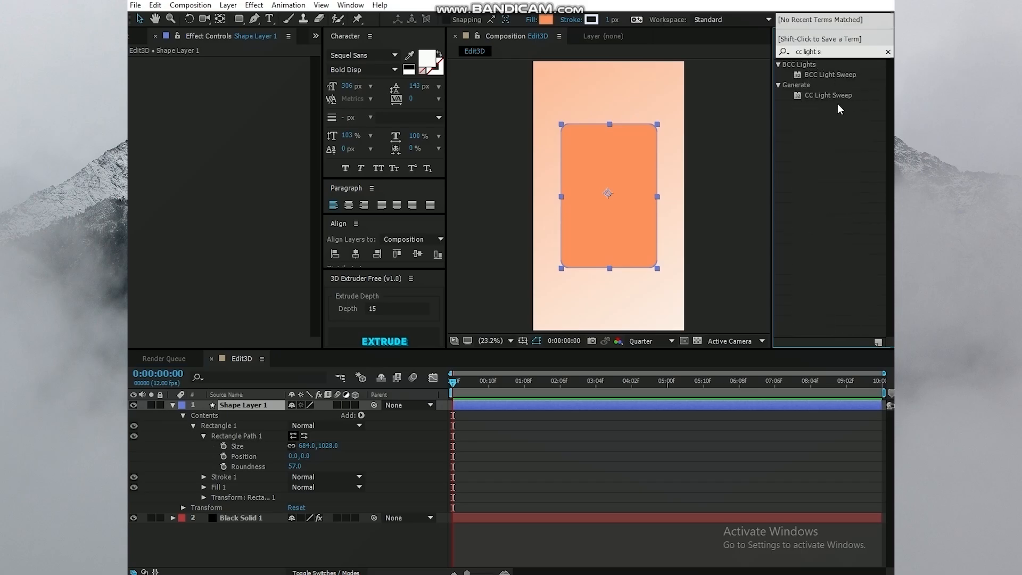
double_click(837, 97)
- Place the CC Light Sweep center near the card's lower-right corner, with width 173, sweep intensity 26 and edge intensity 9
click(240, 71)
click(652, 109)
drag(653, 109, 640, 104)
drag(241, 126, 316, 132)
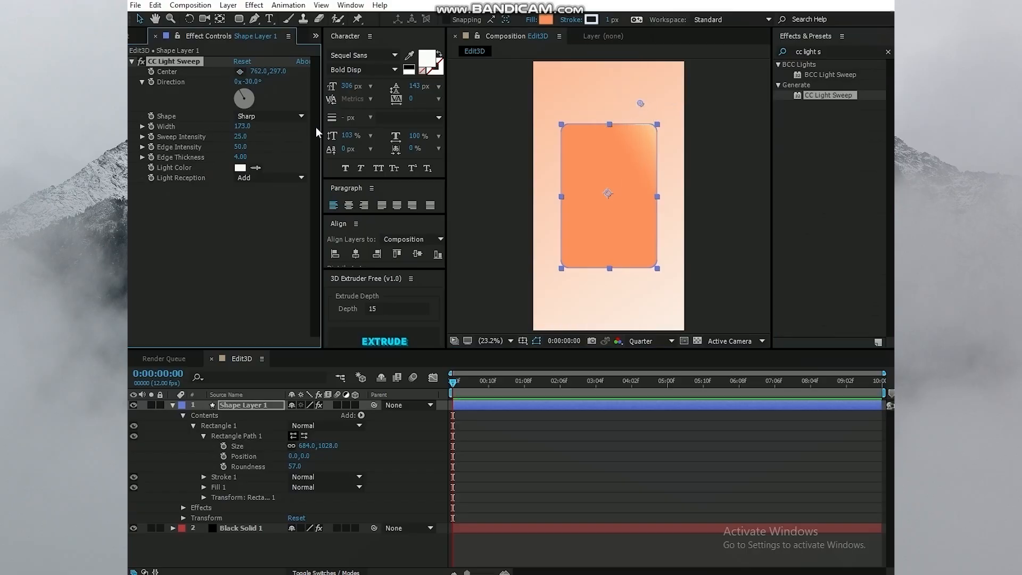
drag(238, 137, 221, 150)
drag(641, 103, 680, 238)
- Set the light sweep's direction to 30° and duplicate the effect, with one sweep centered at 297,228.2 near the card's upper-left corner
click(252, 83)
text(30)
key(Return)
key(ctrl+d)
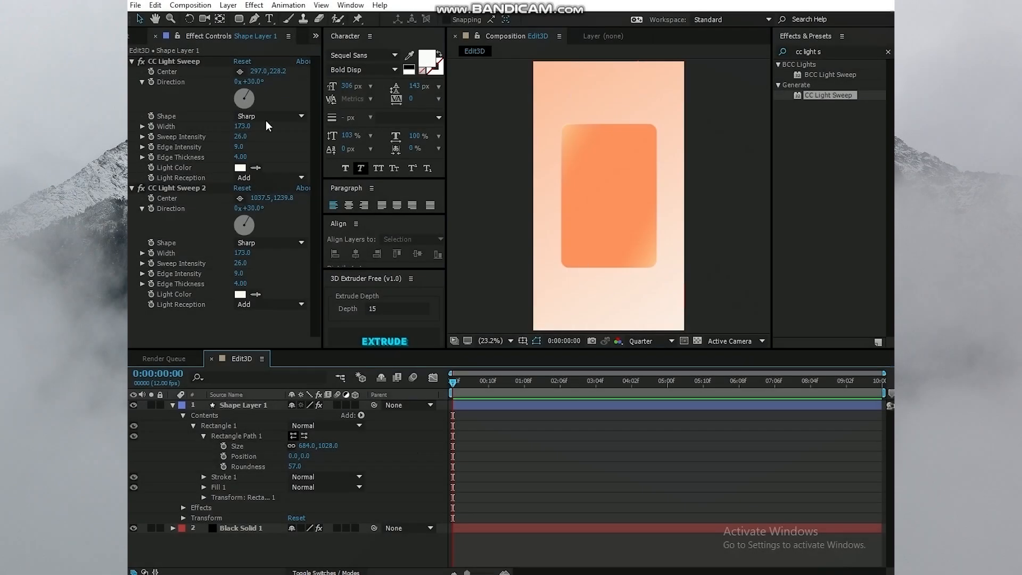
- Add a text layer over the card reading "We dont" with "just" on a second line
click(268, 20)
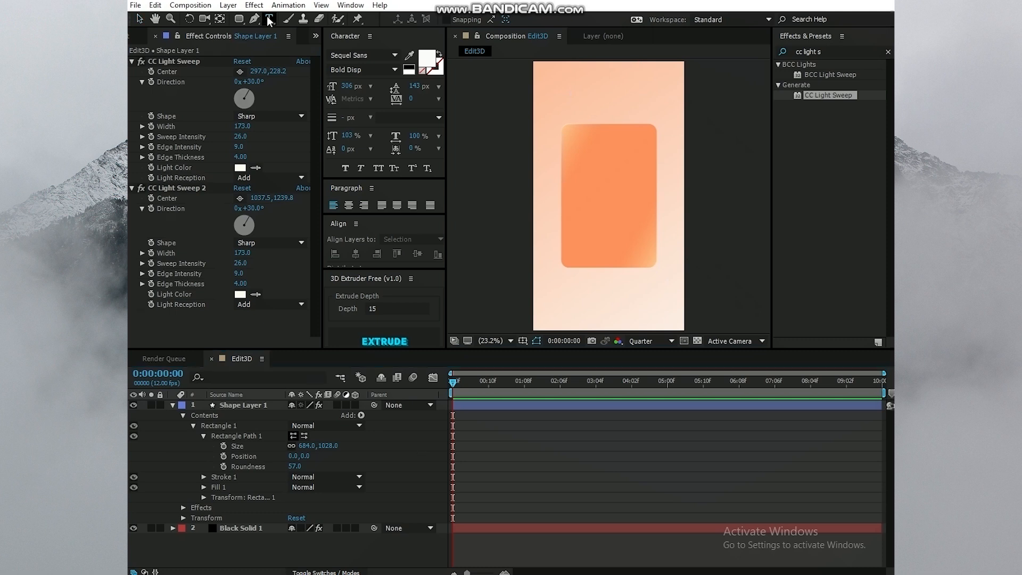
click(588, 191)
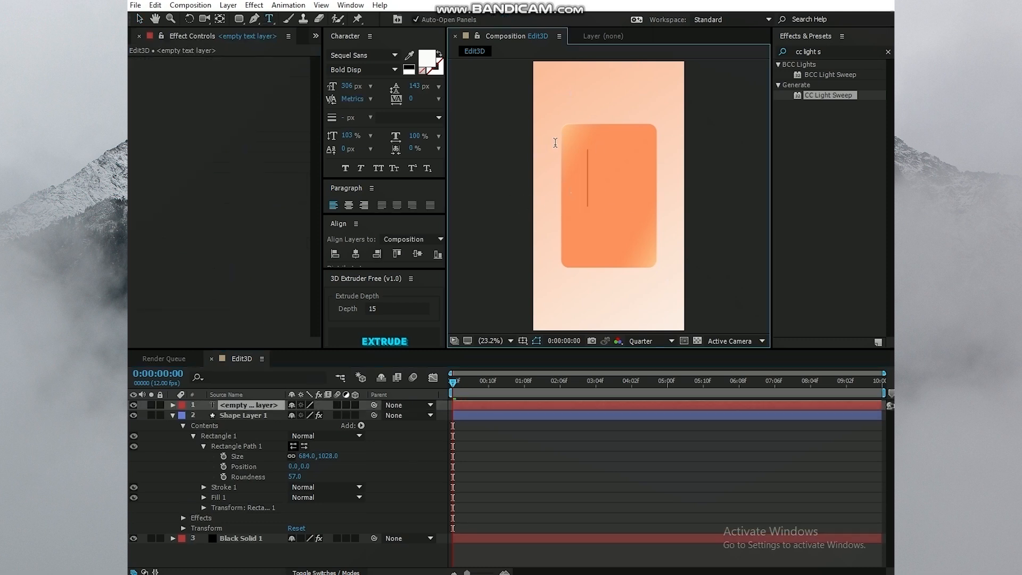
text(We dont)
key(Return)
text(just)
- Set the text's font size to 163 px and its leading to 150 px
key(ctrl+a)
drag(347, 85, 266, 86)
drag(655, 258, 616, 235)
drag(354, 86, 335, 90)
drag(414, 86, 417, 85)
- Edit the text to read "we dont" in lowercase with "just" indented on the second line
click(547, 176)
click(642, 182)
key(BackSpace)
key(BackSpace)
key(BackSpace)
text(ust)
click(600, 179)
key(BackSpace)
key(BackSpace)
key(BackSpace)
key(BackSpace)
key(ctrl+a)
- Move the "we dont just" text so it overlaps the card's upper-left corner
click(139, 19)
drag(635, 190, 618, 184)
drag(589, 173, 605, 153)
click(548, 463)
click(577, 128)
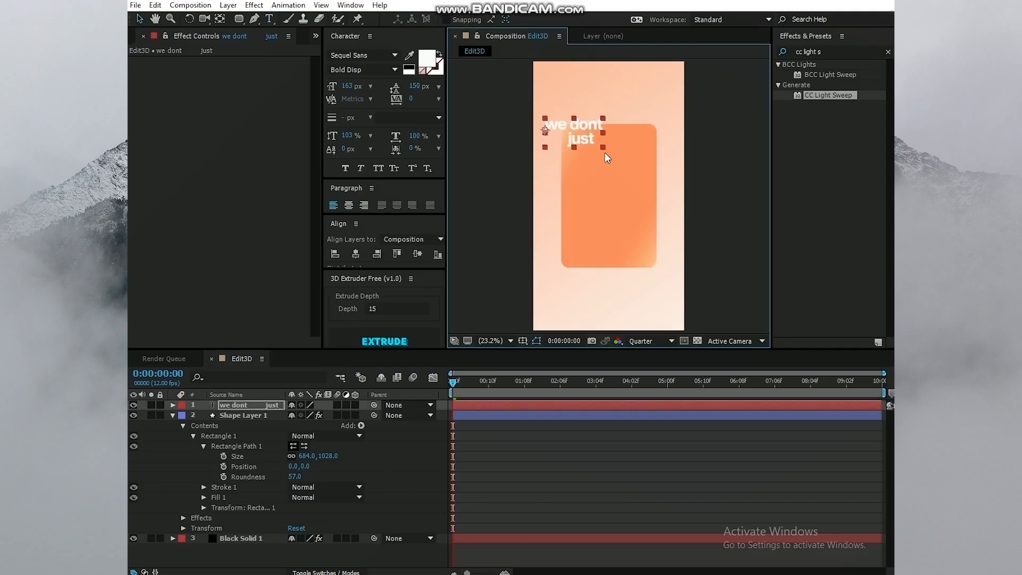
click(510, 341)
click(498, 354)
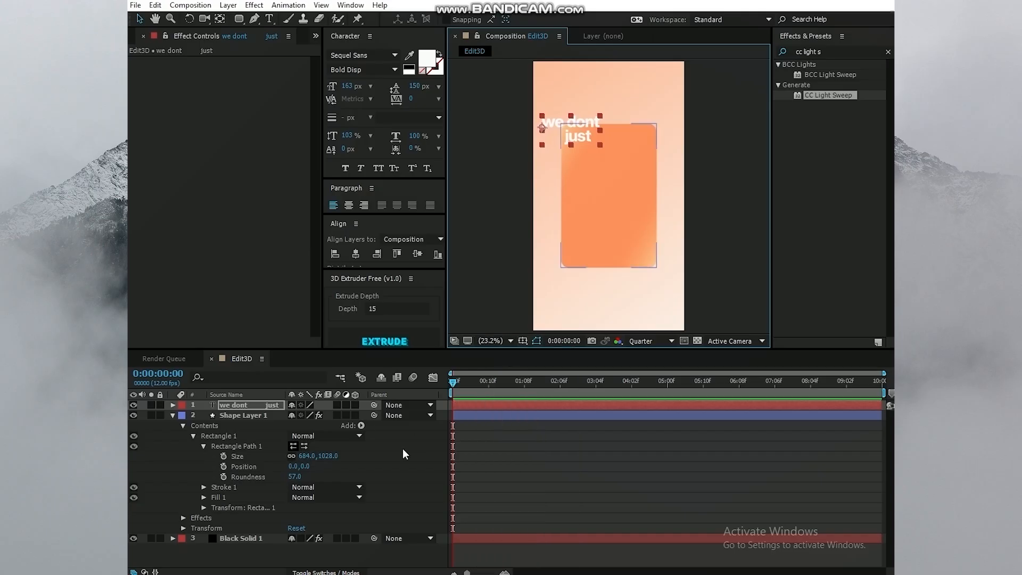
click(433, 431)
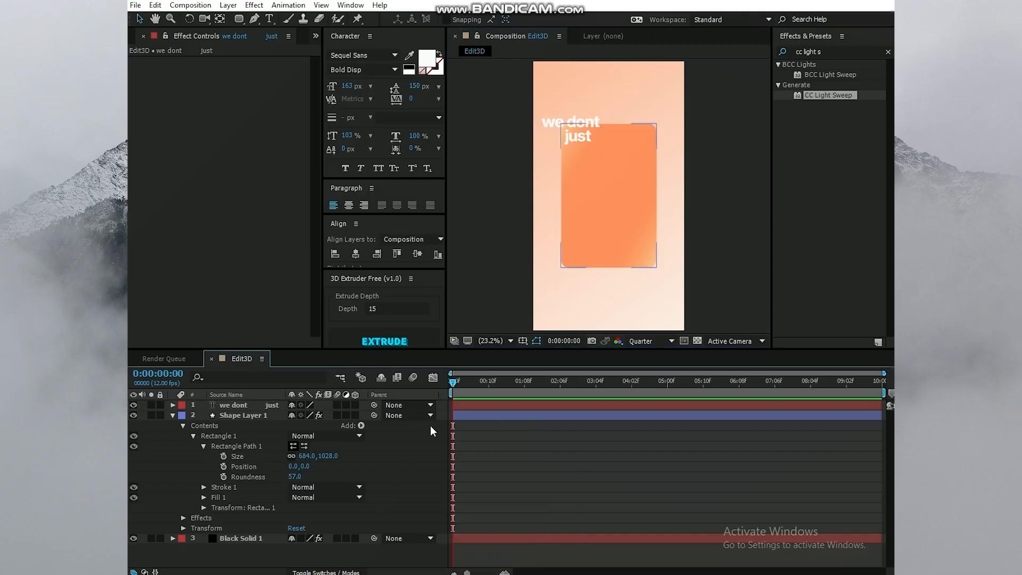
- Duplicate the "we dont just" text layer and turn the copy into the word "Run" in the middle of the card
click(225, 405)
key(ctrl+d)
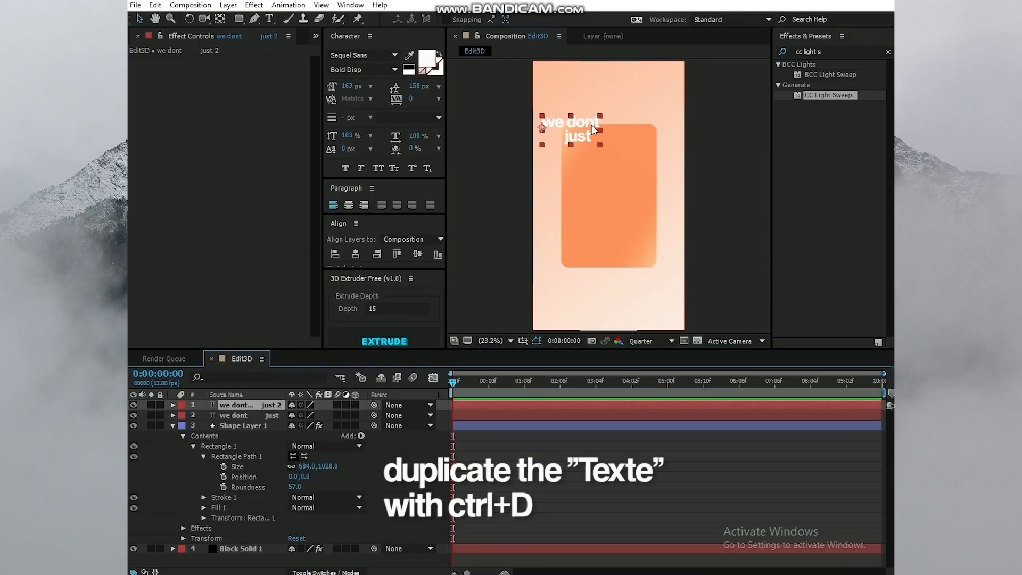
drag(583, 142, 617, 212)
double_click(609, 194)
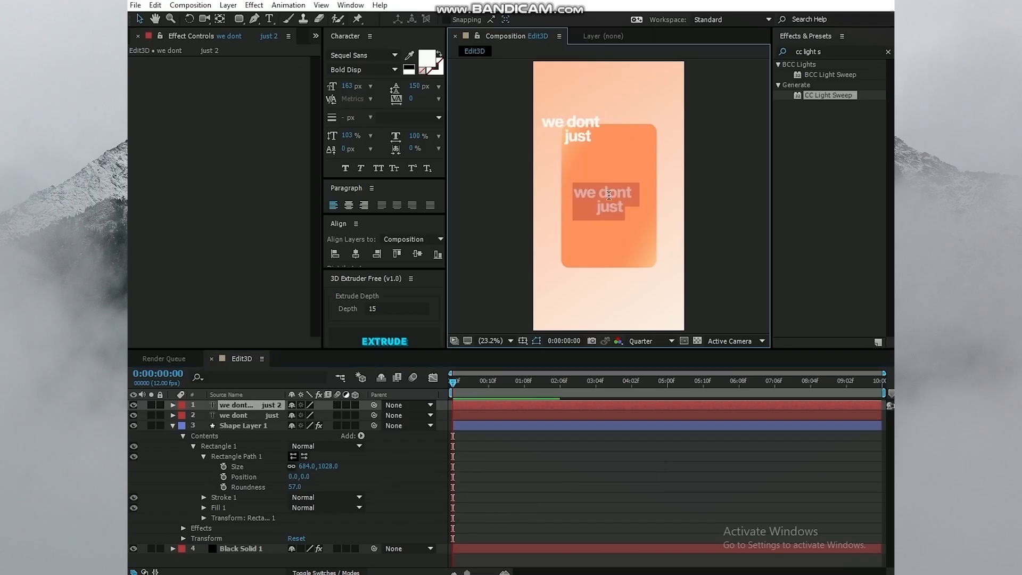
text(RU)
key(BackSpace)
text(un)
- Enlarge the "Run" text to 490 px with 115% vertical scale and center it on the card
key(ctrl+a)
drag(347, 85, 213, 40)
click(139, 19)
mouse_move(612, 193)
mouse_down()
mouse_move(608, 202)
mouse_move(597, 193)
mouse_up()
click(418, 254)
drag(347, 136, 357, 137)
drag(347, 86, 385, 134)
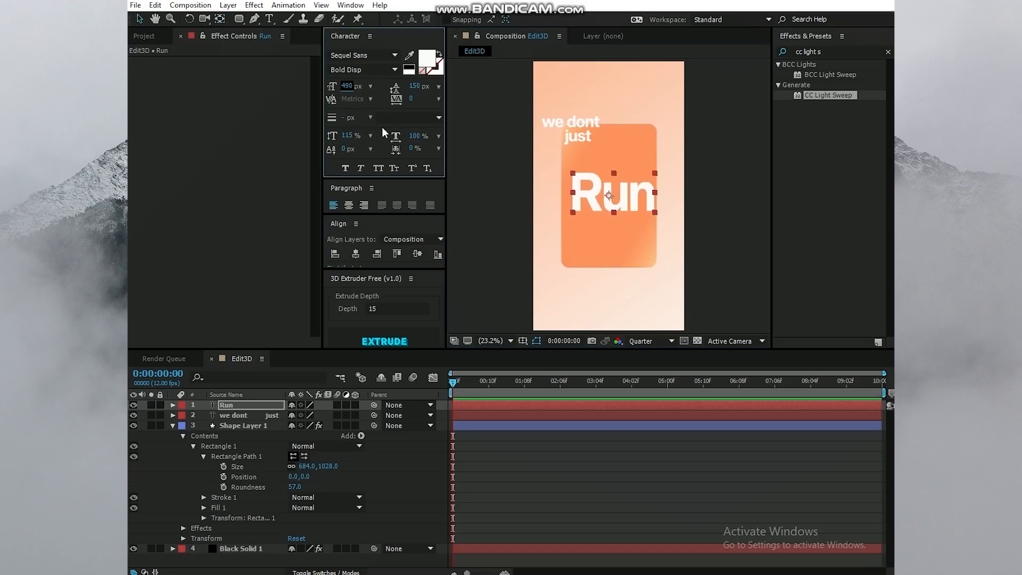
- Search the presets for "fade up" and apply Fade Up Words to the "we dont just" text layer
click(232, 415)
click(173, 425)
click(199, 414)
click(888, 52)
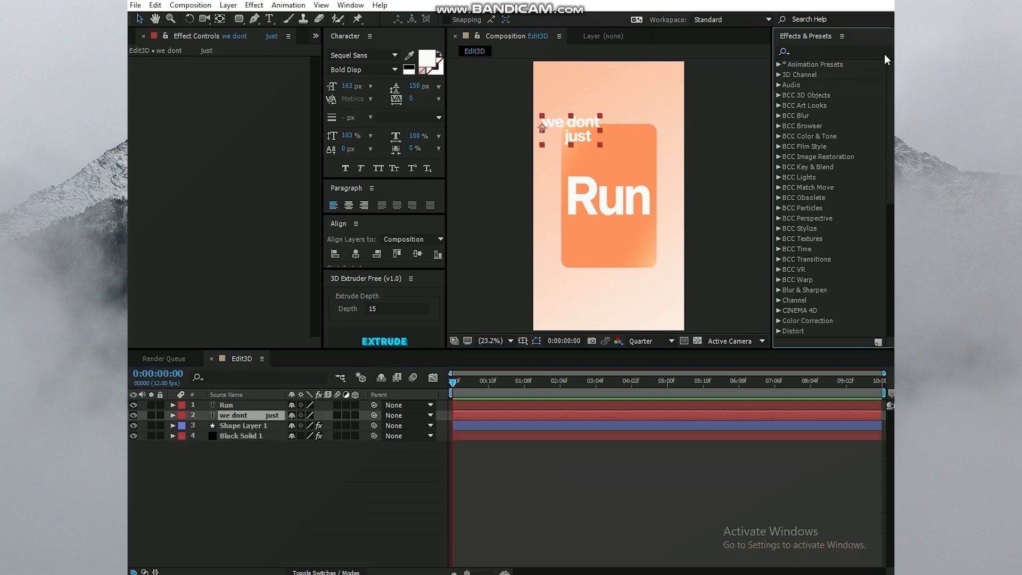
click(876, 50)
text(fa)
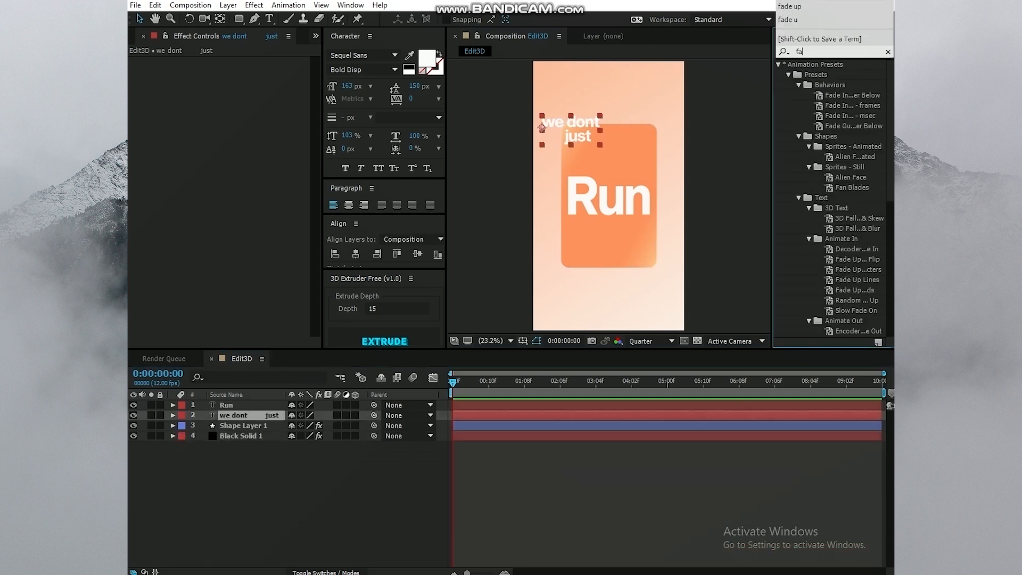
text(de up)
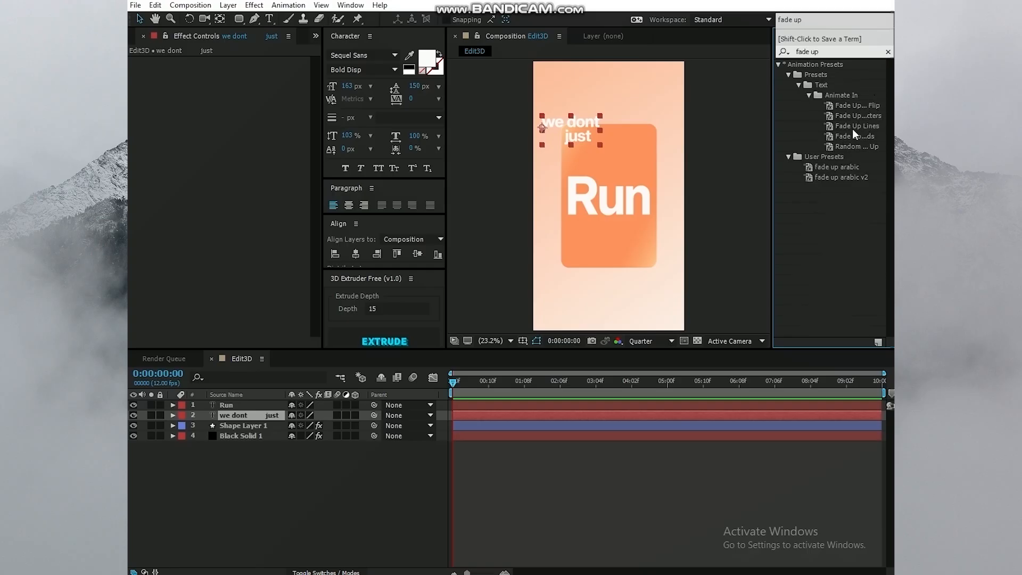
drag(771, 115, 759, 115)
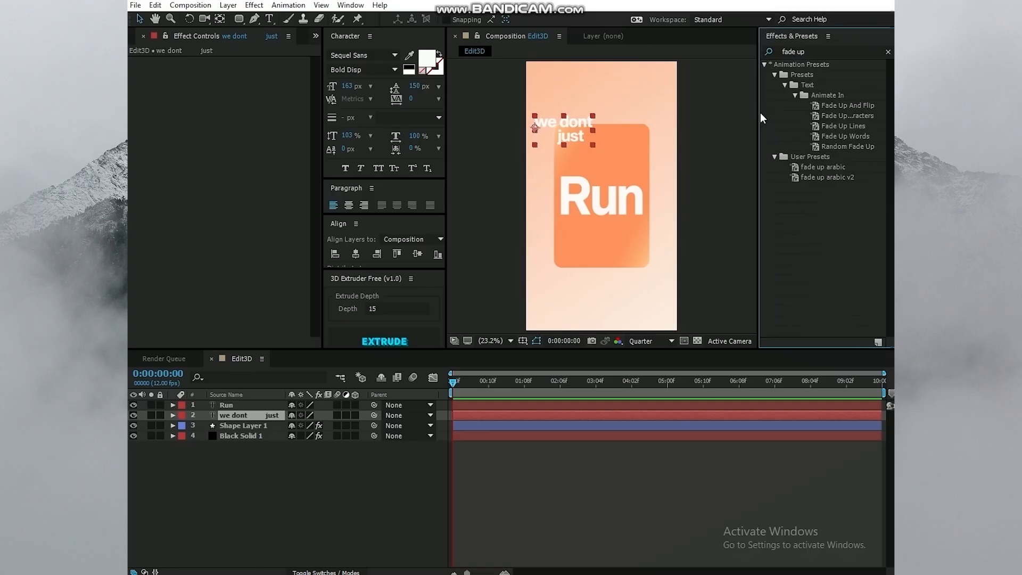
double_click(828, 136)
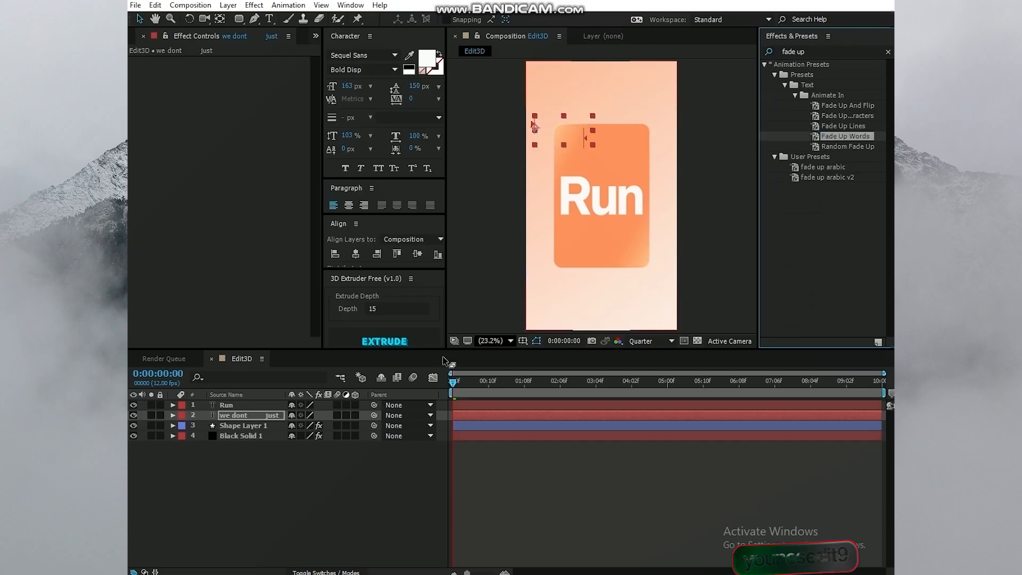
- Reveal the "we dont just" layer's keyframes and move the last Range Selector Start keyframe to 0:00:00:10
mouse_move(456, 391)
mouse_down()
mouse_move(527, 389)
mouse_move(443, 396)
mouse_up()
click(460, 416)
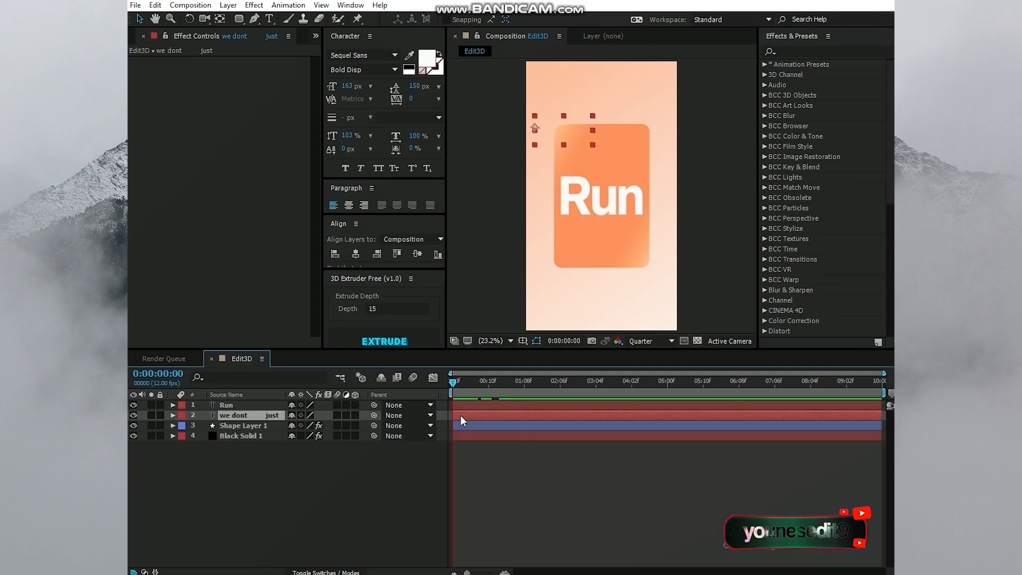
key(u)
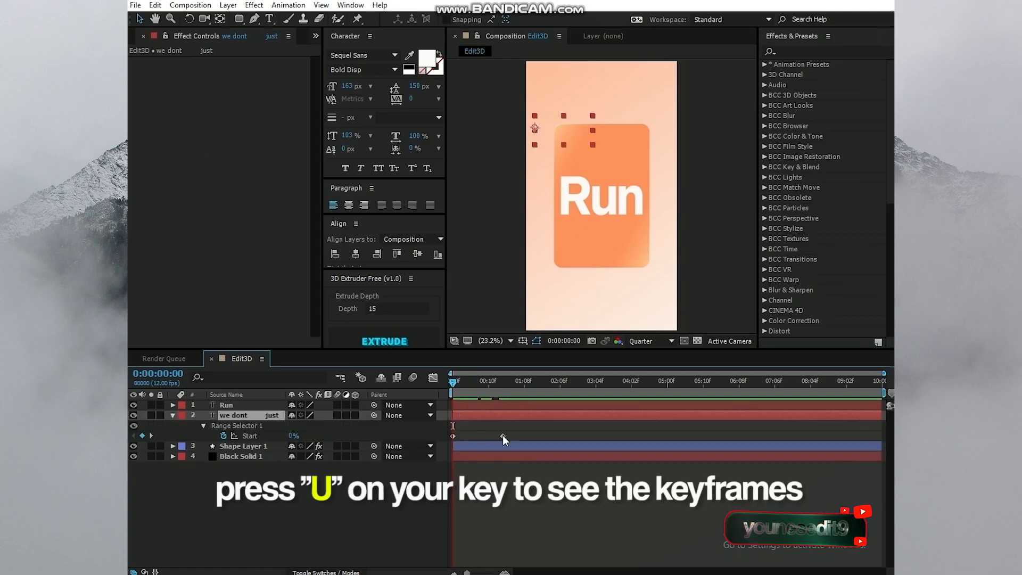
drag(506, 437, 488, 436)
click(456, 380)
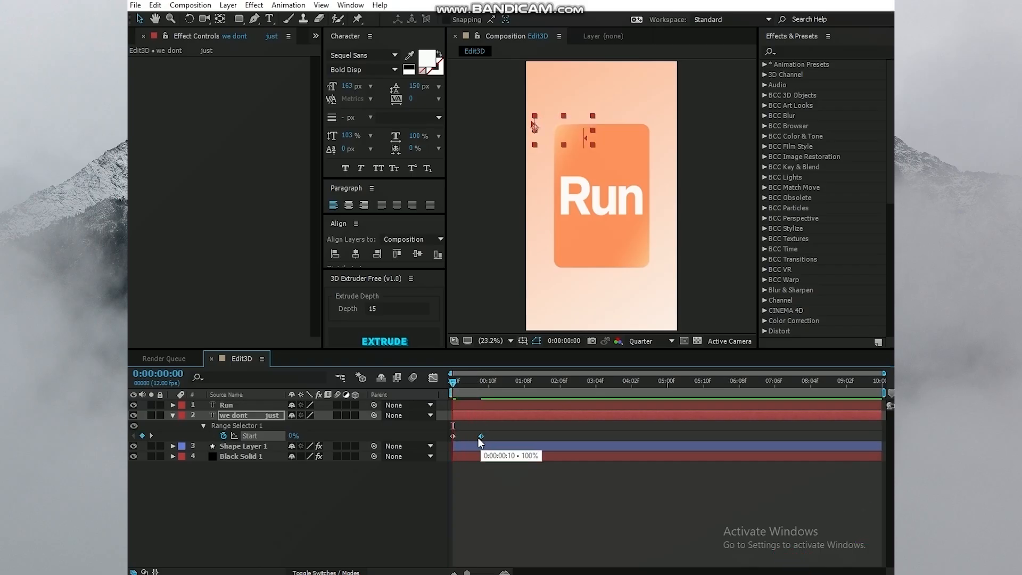
click(436, 468)
mouse_move(453, 382)
mouse_down()
mouse_move(481, 397)
mouse_move(451, 399)
mouse_up()
- Add an Opacity text animator to the "Run" layer and set its opacity to 0%
click(247, 406)
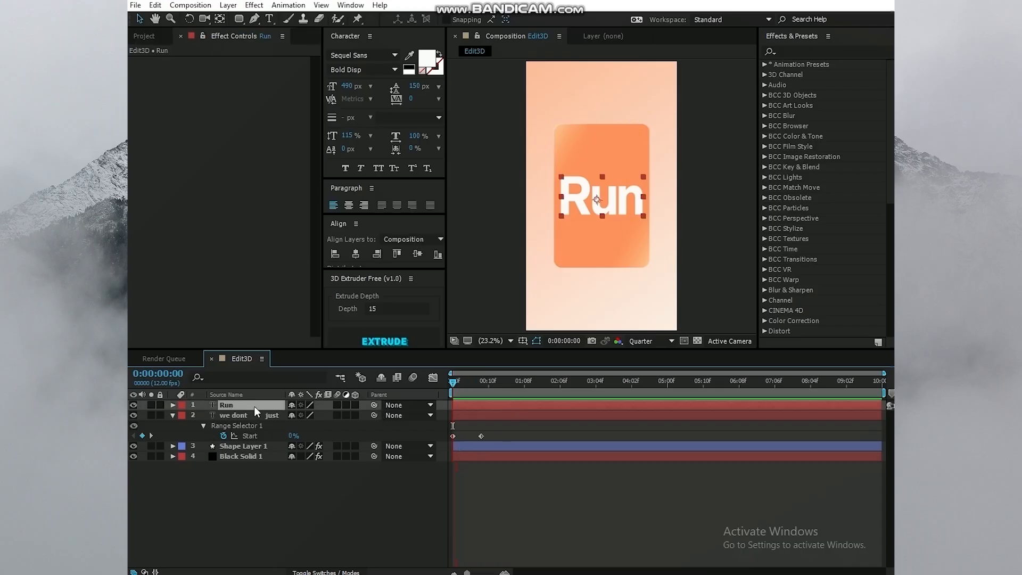
click(173, 404)
click(362, 415)
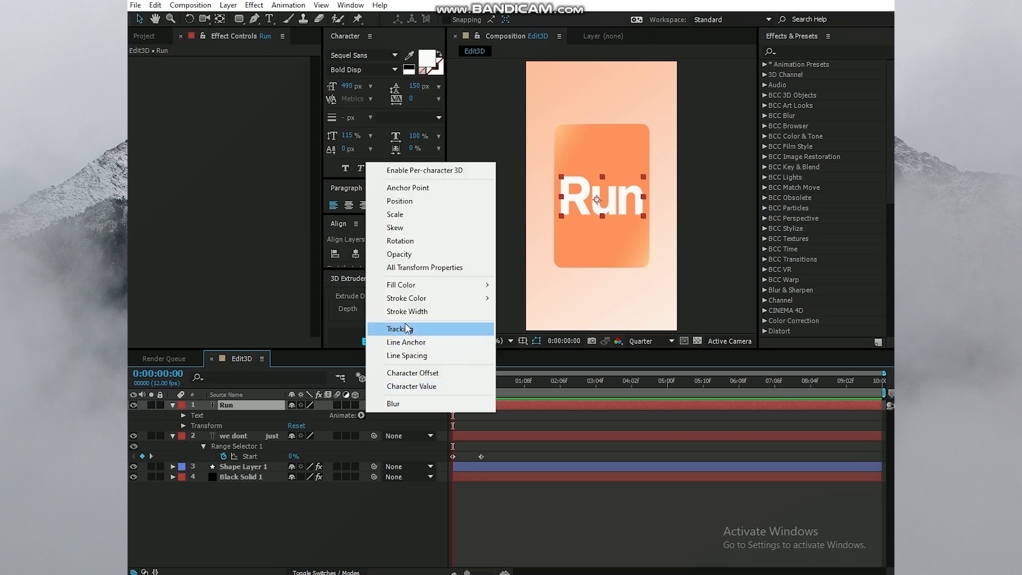
click(408, 257)
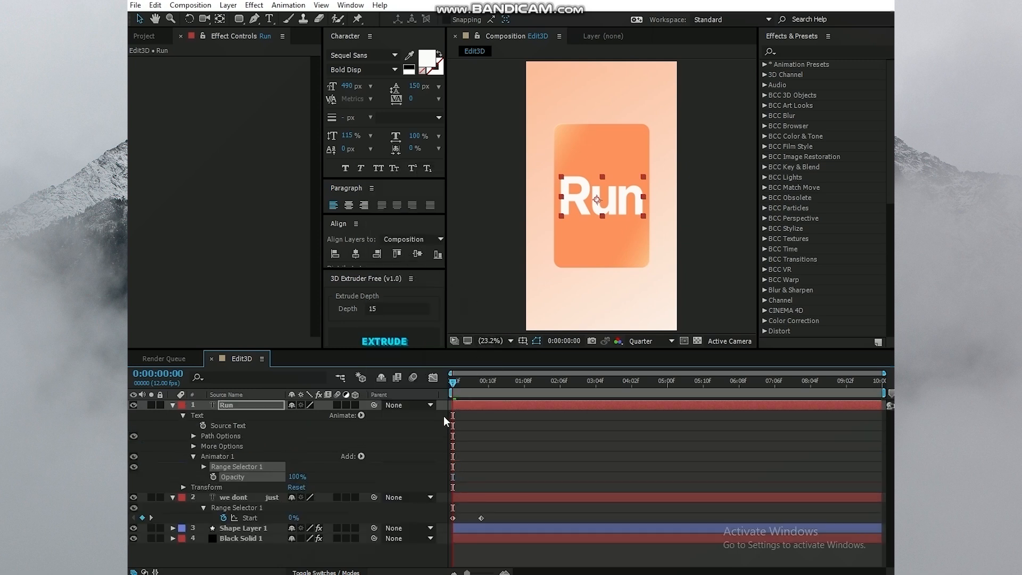
drag(294, 477, 171, 476)
- Add a Wiggly selector to the "Run" layer's Animator 1 and set Wiggles/Second to 1.5
click(361, 457)
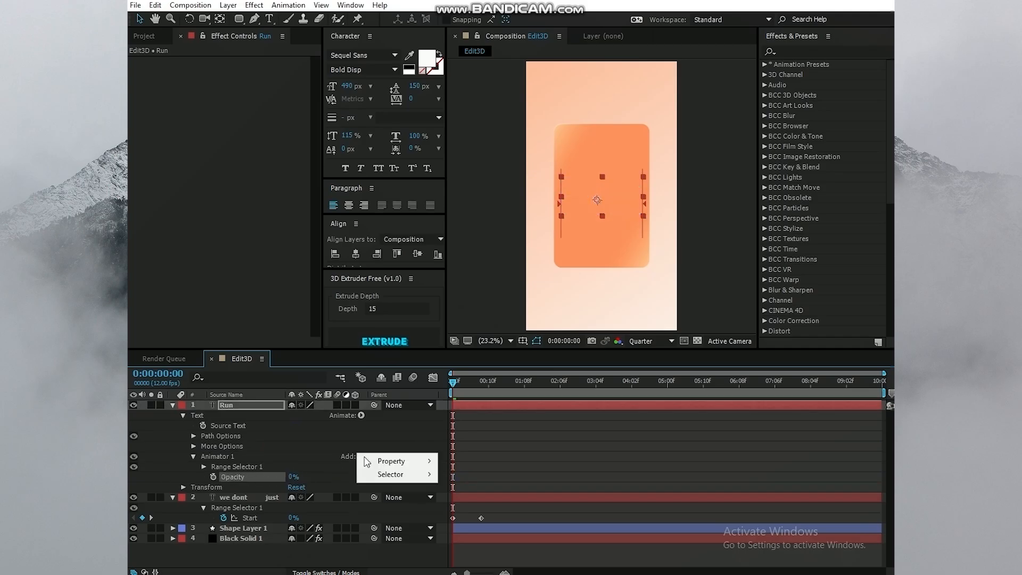
mouse_move(421, 474)
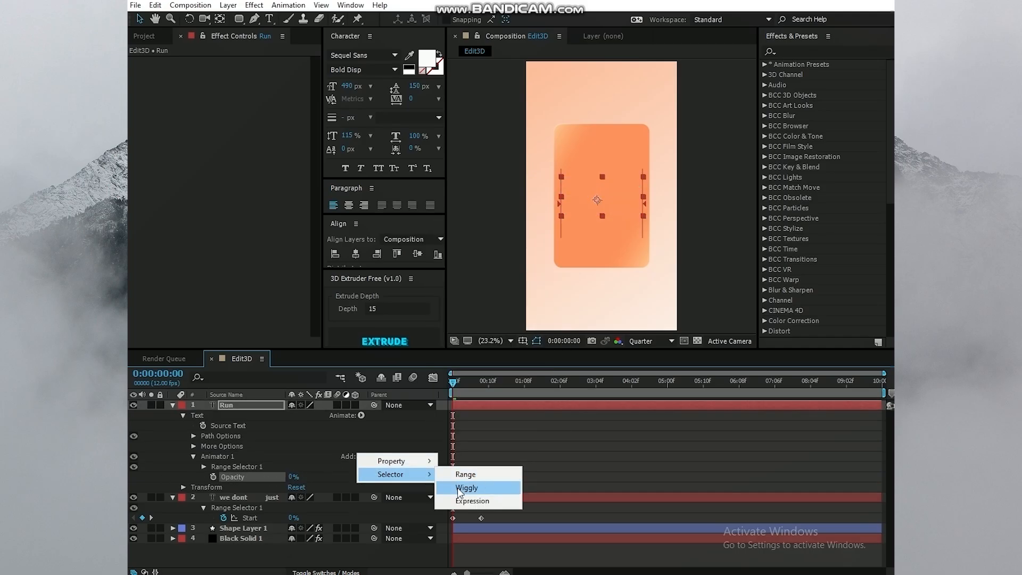
click(464, 487)
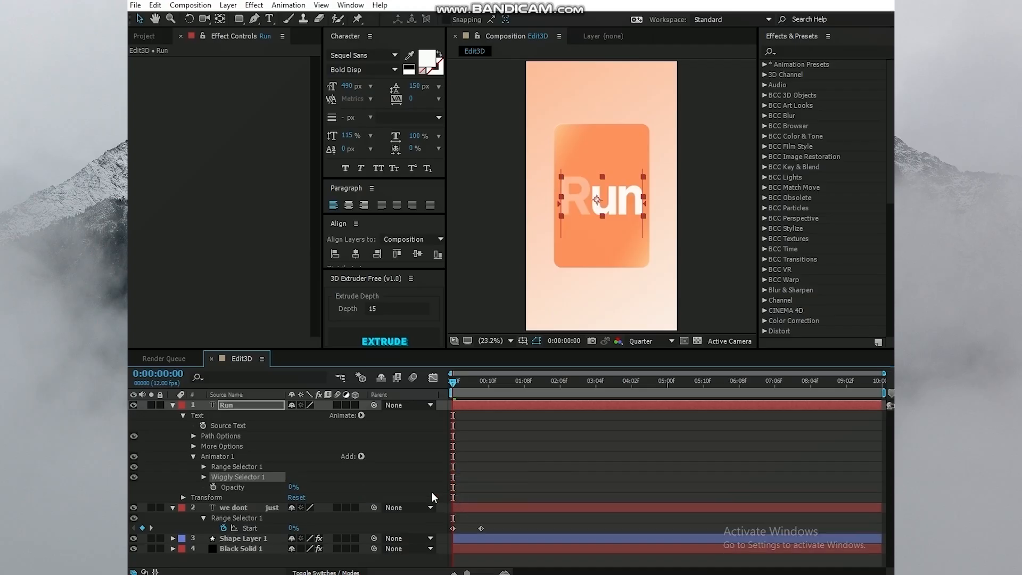
click(204, 476)
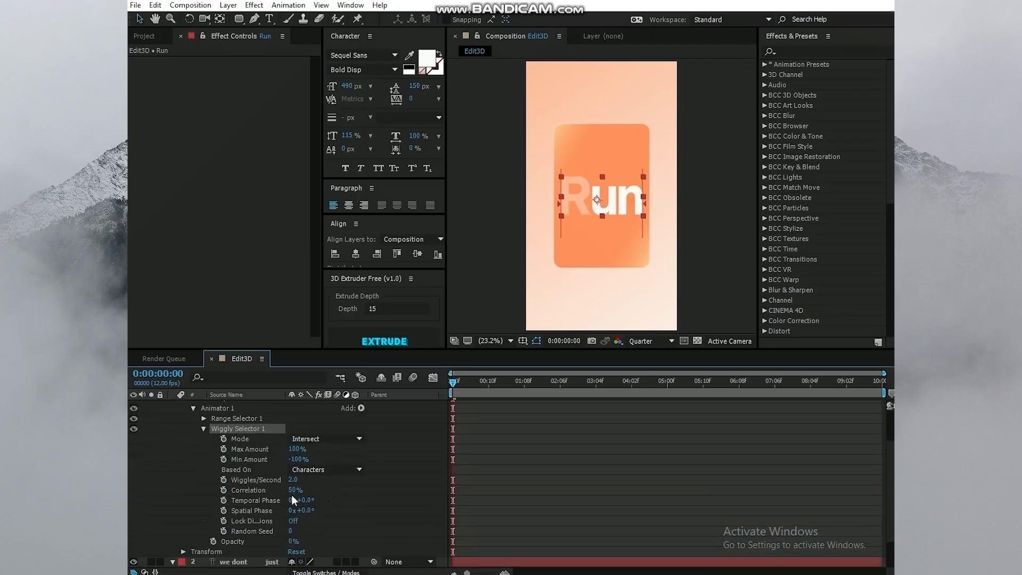
drag(292, 482, 299, 484)
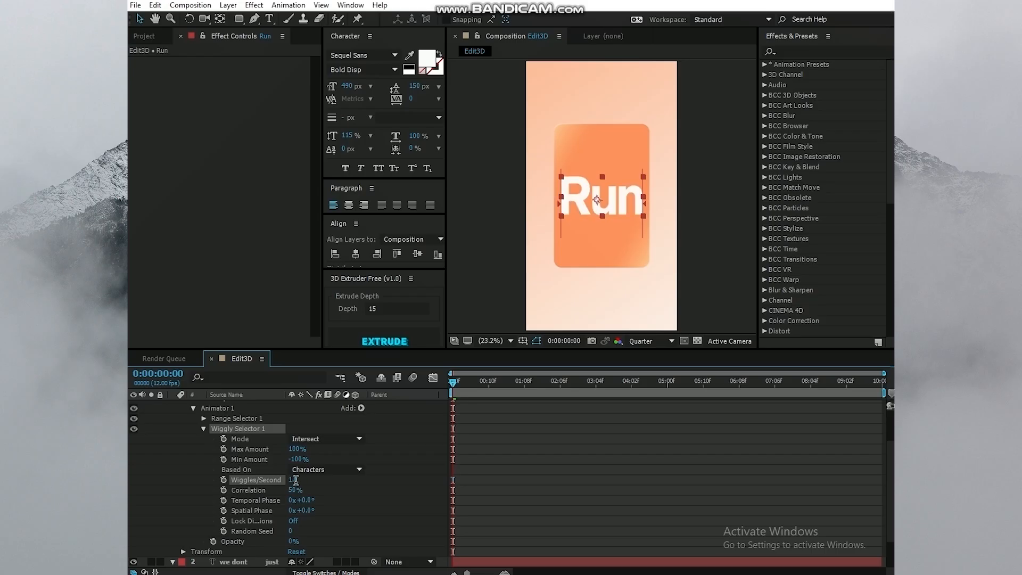
click(467, 485)
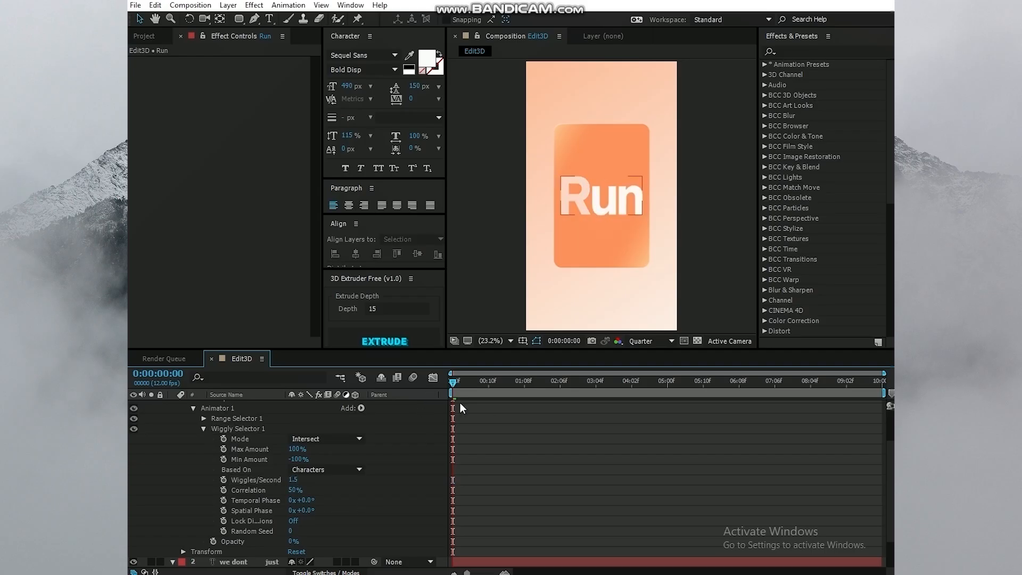
- Keyframe the "Run" animator's Opacity at 0% on 0:00:00:00 and 100% on 0:00:01:07, and return to the start
scroll(330, 496, down, 2)
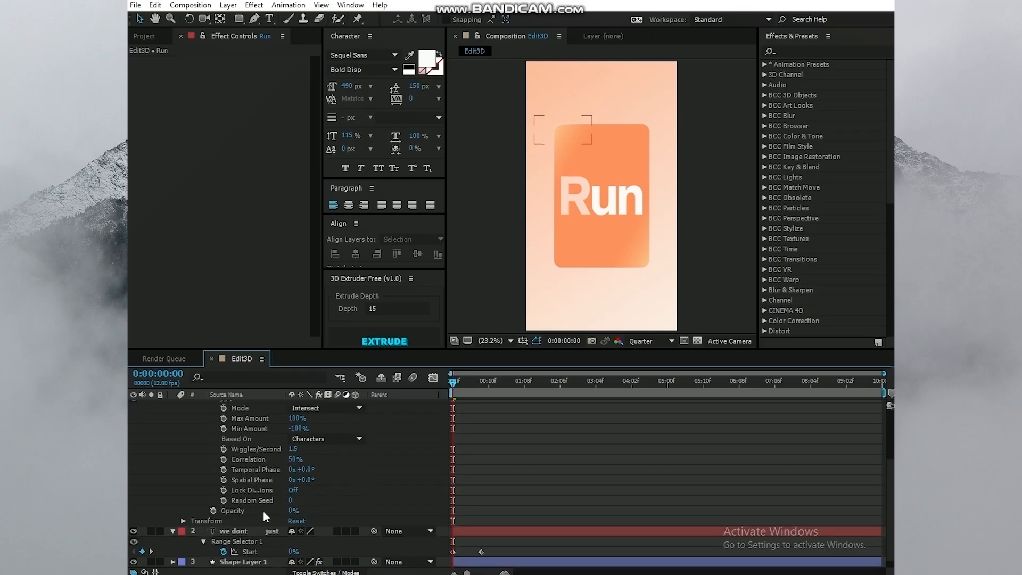
click(213, 510)
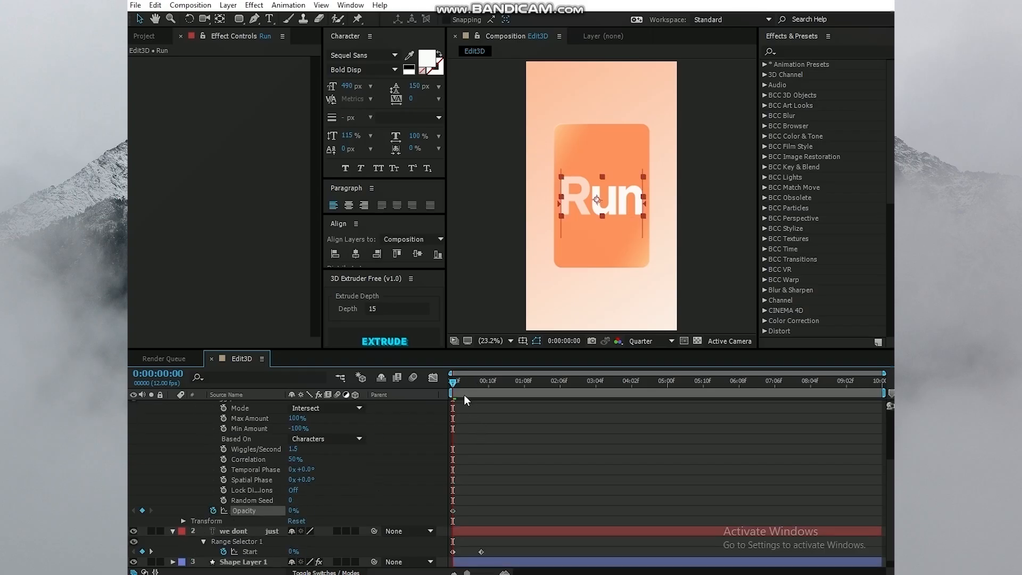
key(space)
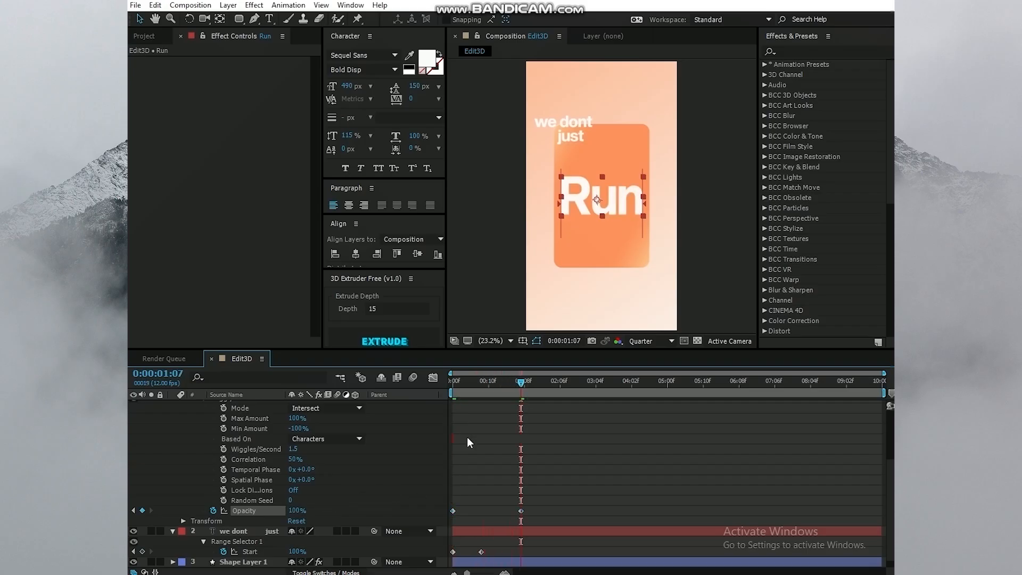
drag(486, 385, 451, 384)
- Set the Wiggly selector's Wiggles/Second to 47.5 and adjust its Correlation and Random Seed
mouse_move(294, 449)
mouse_down()
mouse_move(331, 453)
mouse_move(298, 461)
mouse_up()
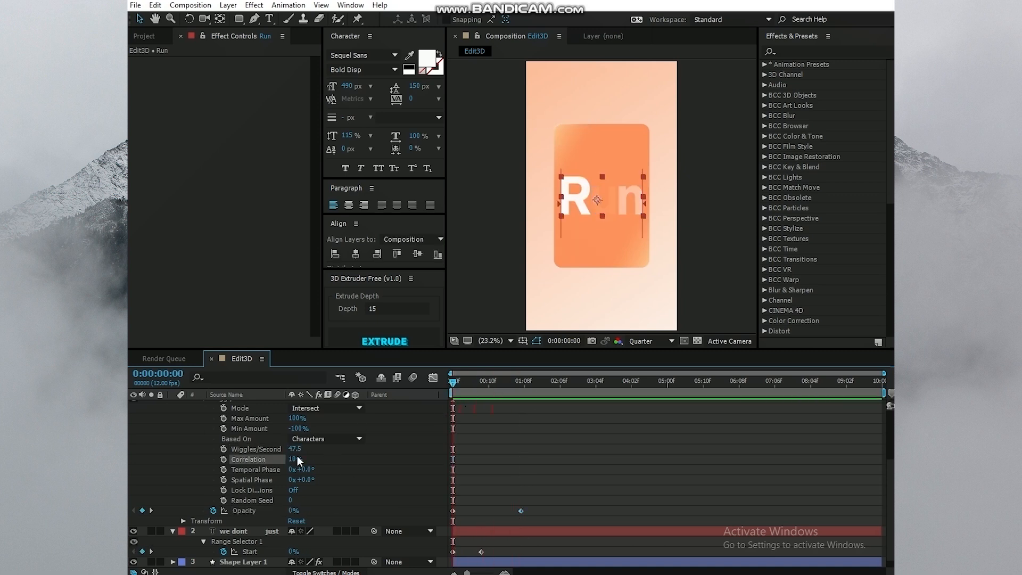
drag(291, 501, 327, 501)
- Move the "Run" layer's second animator Opacity keyframe closer to its first one
drag(453, 382, 488, 382)
drag(521, 512, 488, 512)
mouse_move(488, 382)
mouse_down()
mouse_move(453, 382)
mouse_move(482, 382)
mouse_up()
key(u)
key(u)
- Reveal the "Run" layer's keyframes and shift the layer so it starts at about 0:00:00:07
click(248, 405)
key(u)
drag(454, 416, 482, 418)
click(471, 417)
drag(482, 382, 481, 406)
drag(475, 382, 521, 415)
click(503, 405)
drag(502, 383, 481, 406)
- Duplicate the "Run" layer as an outlined copy with fill and stroke swapped, starting at the beginning of the composition
key(ctrl+d)
click(439, 54)
click(507, 404)
drag(492, 382, 464, 411)
scroll(611, 184, up, 3)
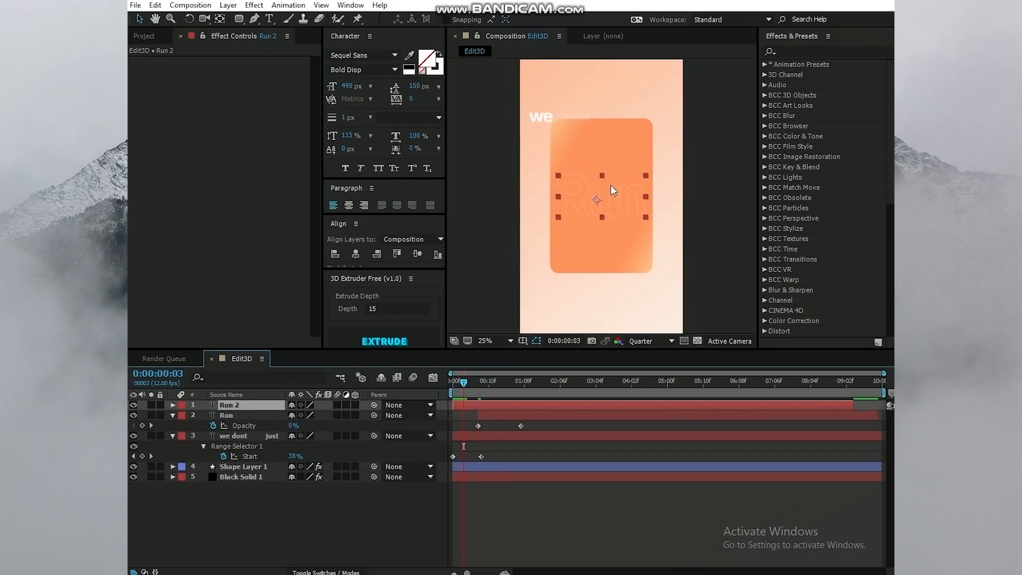
- Set the outlined "Run 2" text's stroke width to 2 px
click(347, 117)
text(1.3)
click(511, 511)
click(642, 341)
click(639, 307)
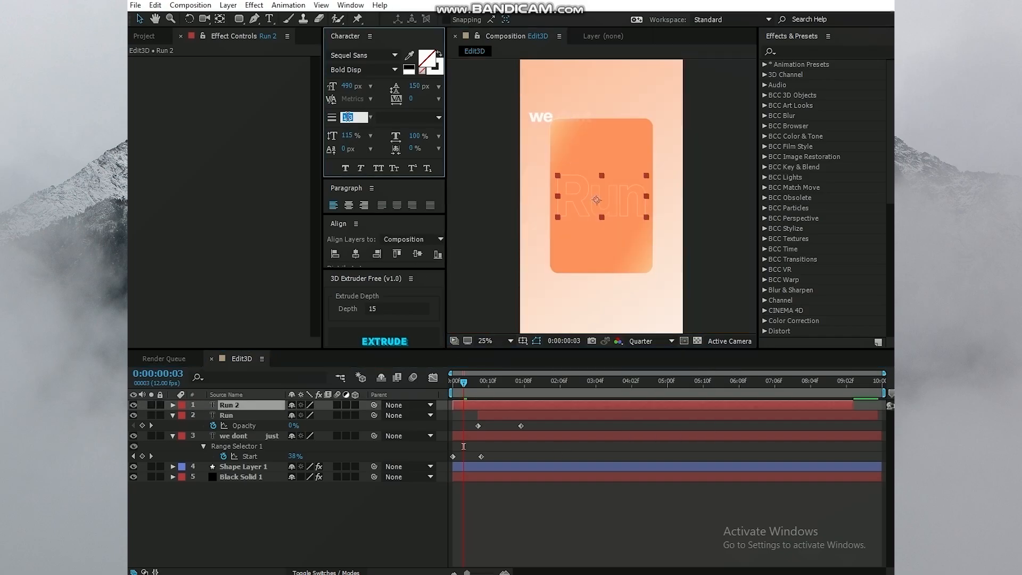
- Keyframe the "Run" layer's own Opacity and set it to 0 near the layer's start
drag(462, 384, 484, 432)
click(484, 415)
key(t)
click(203, 425)
click(203, 425)
click(297, 426)
text(0)
key(Return)
click(405, 506)
- Move the "Run" layer's first Opacity keyframe slightly earlier and collapse the open layer properties
drag(478, 383, 474, 383)
drag(478, 426, 474, 426)
drag(475, 383, 479, 407)
click(173, 415)
click(173, 426)
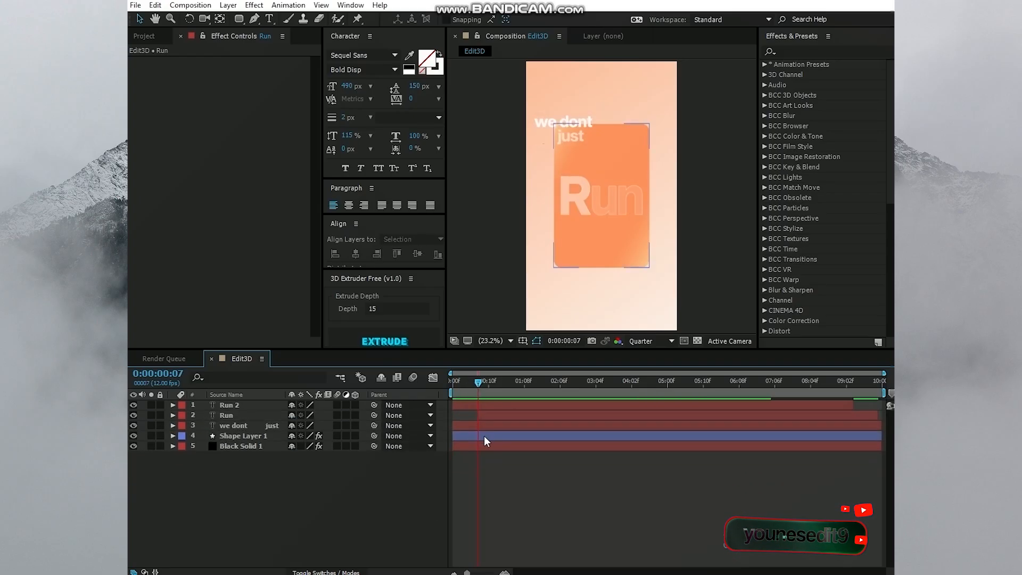
- Turn the Run 2, Run, "we dont just" and Shape Layer 1 layers into 3D layers
click(265, 436)
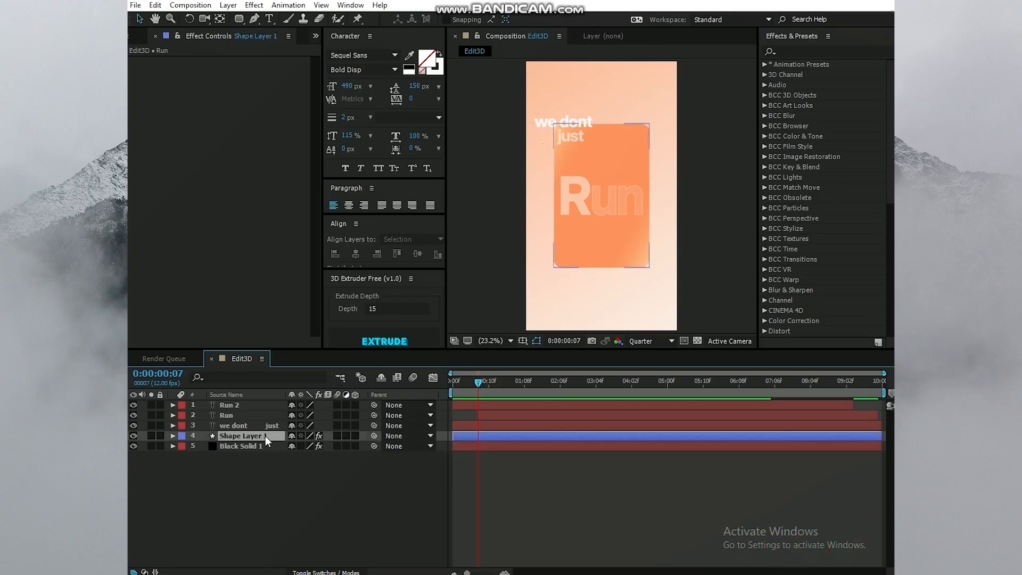
shift+click(247, 406)
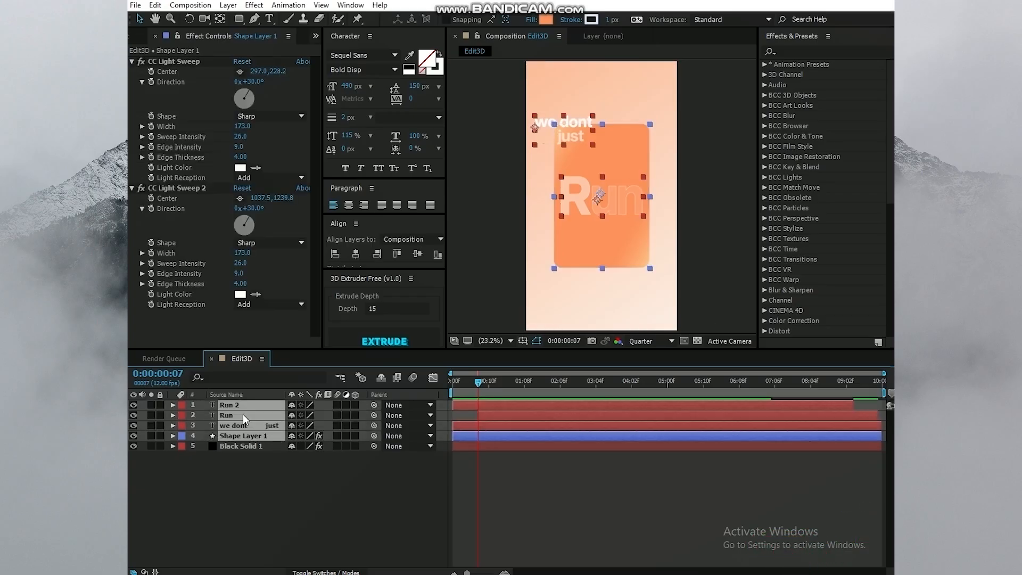
click(354, 406)
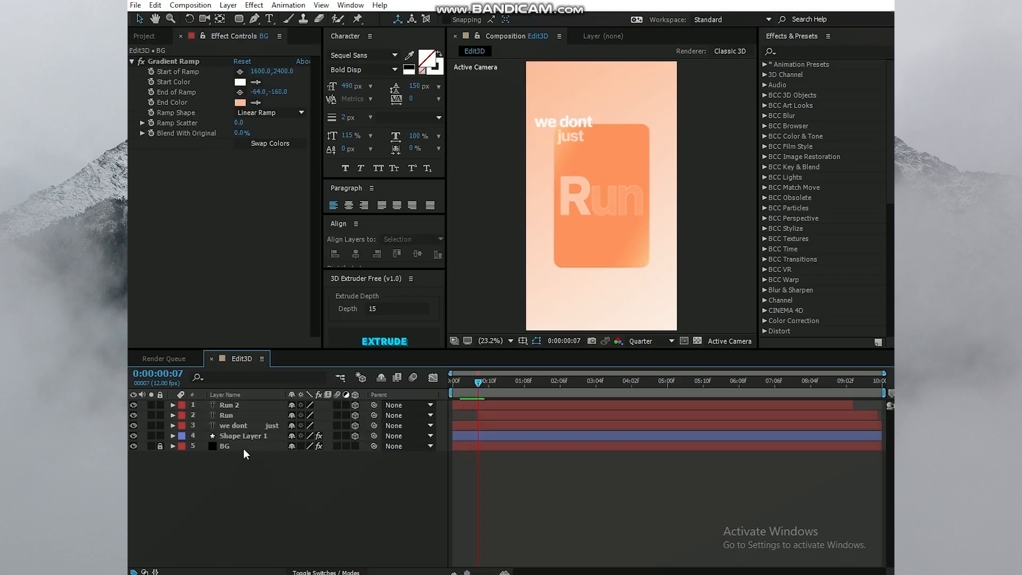
- Add a One-Node Camera with the 50mm preset to the composition
right_click(244, 453)
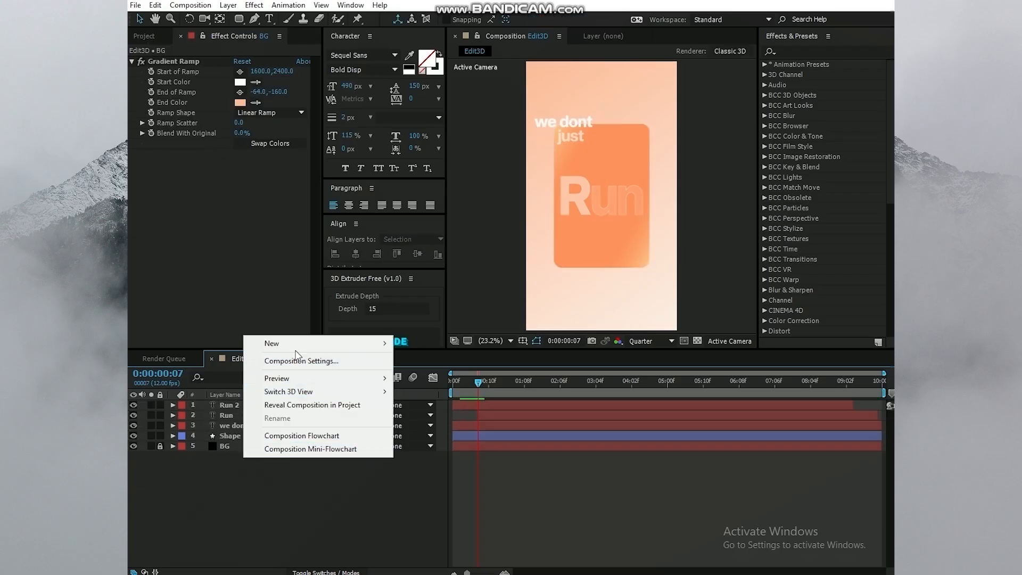
mouse_move(274, 344)
click(434, 401)
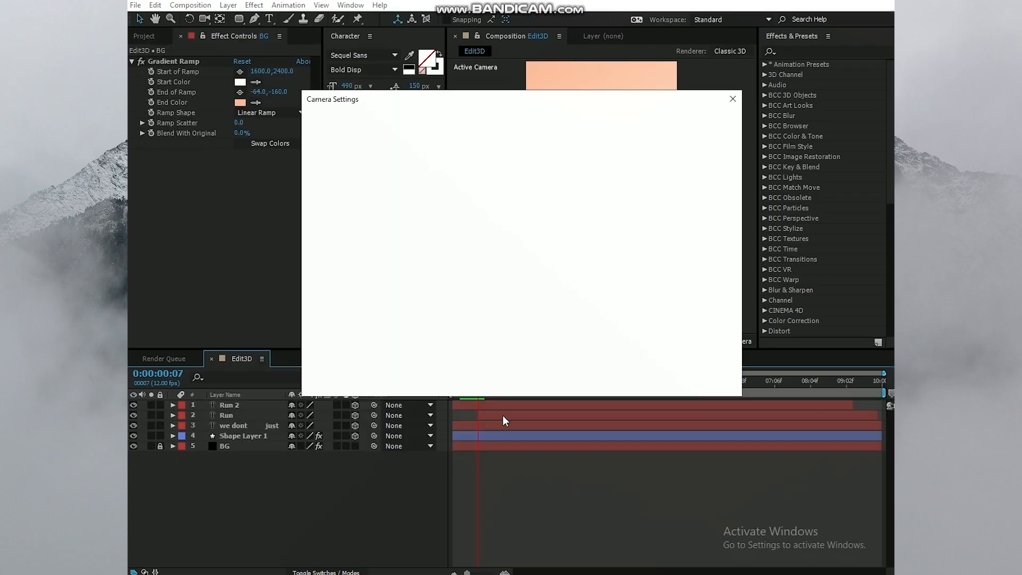
click(438, 140)
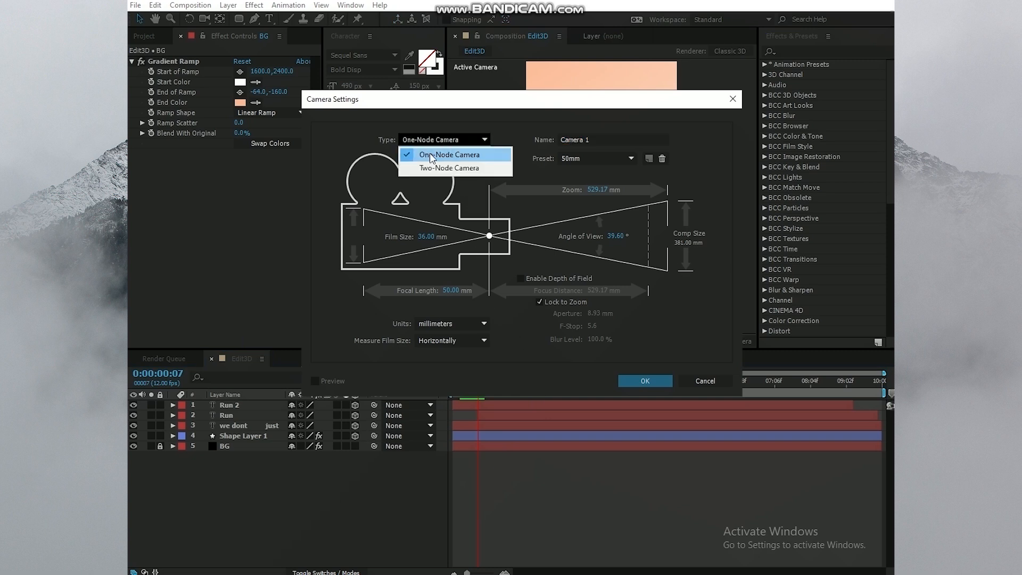
click(461, 154)
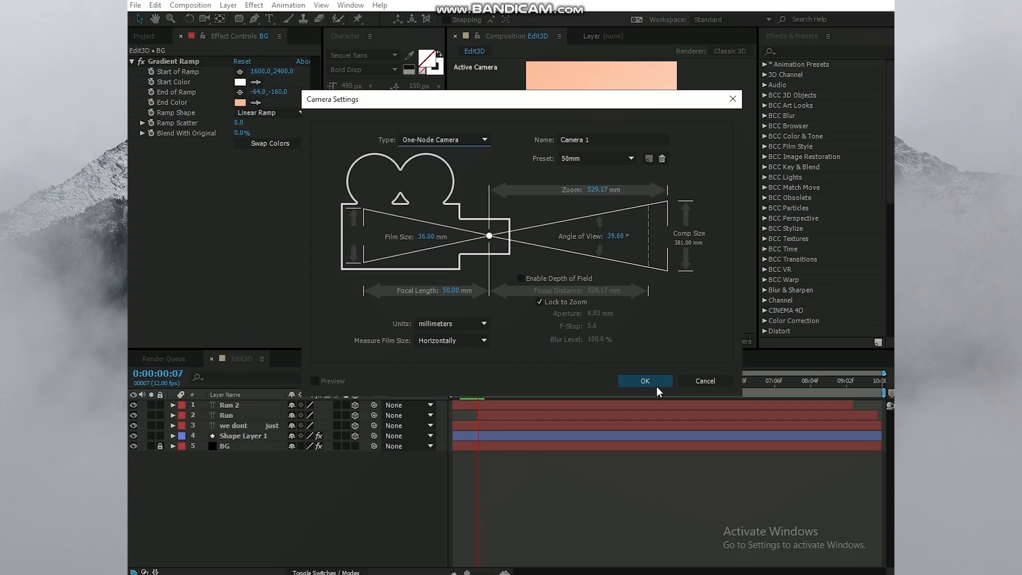
click(521, 279)
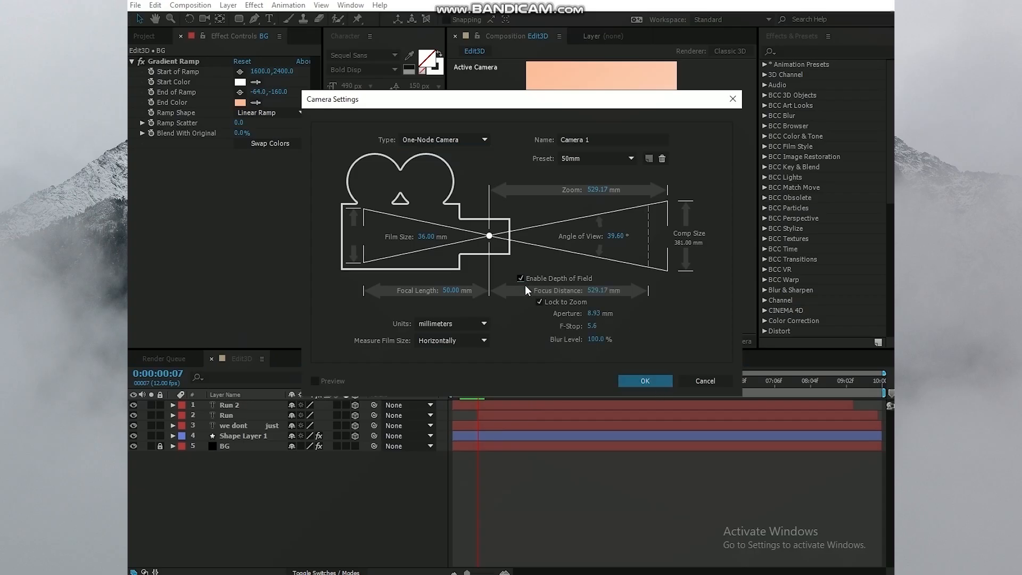
click(539, 277)
click(641, 380)
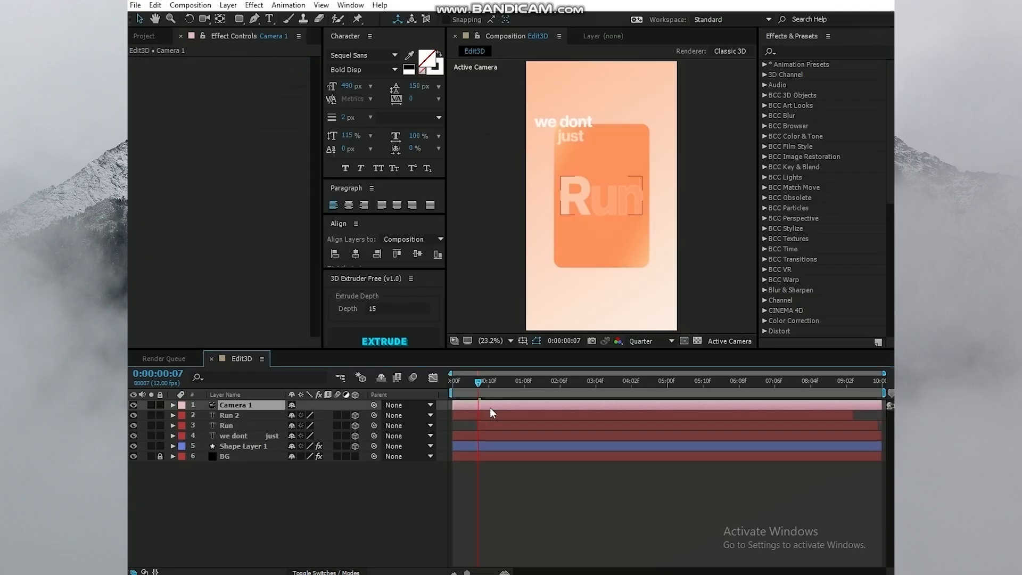
- Return to the start of the composition, add a null object and make it 3D
drag(483, 388, 447, 389)
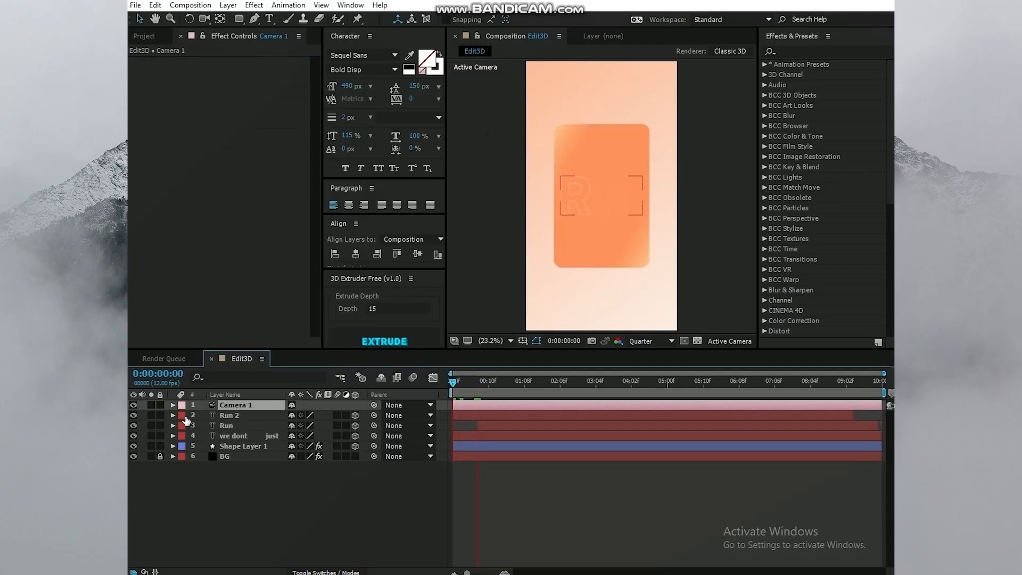
right_click(255, 475)
mouse_move(341, 361)
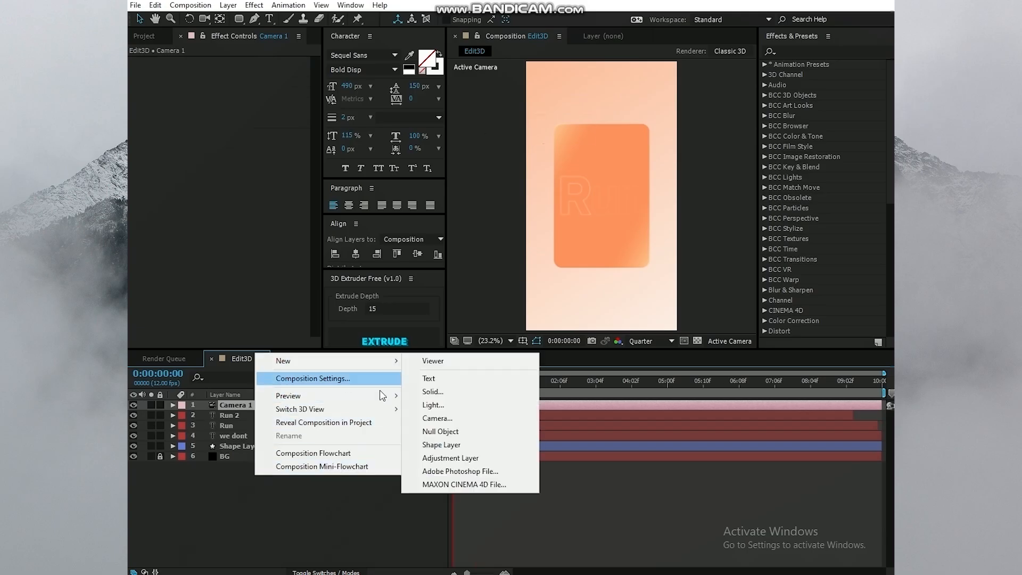
click(437, 432)
click(353, 408)
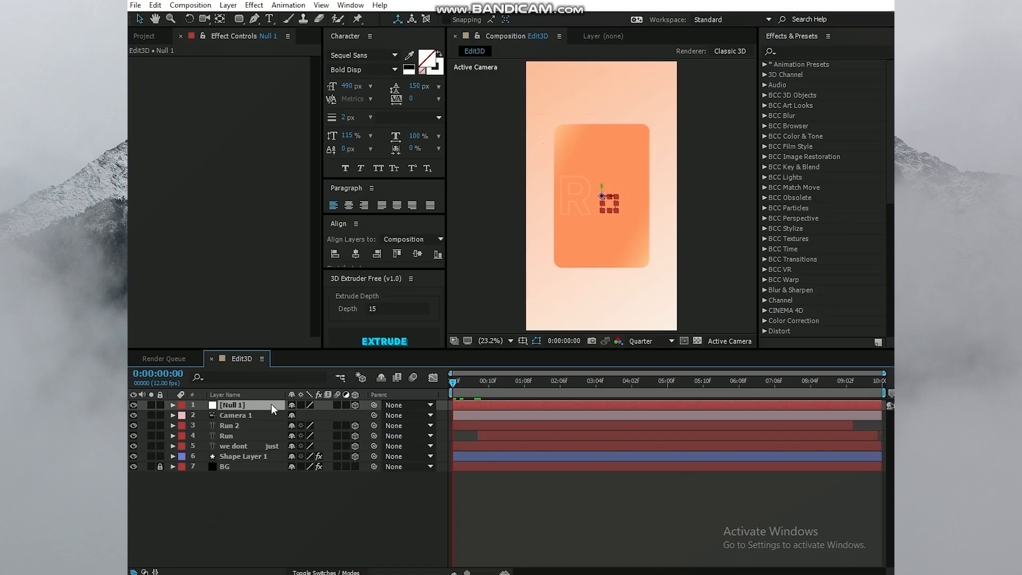
- Duplicate the 3D null four times to get five nulls
key(ctrl+d)
key(ctrl+d)
key(ctrl+d)
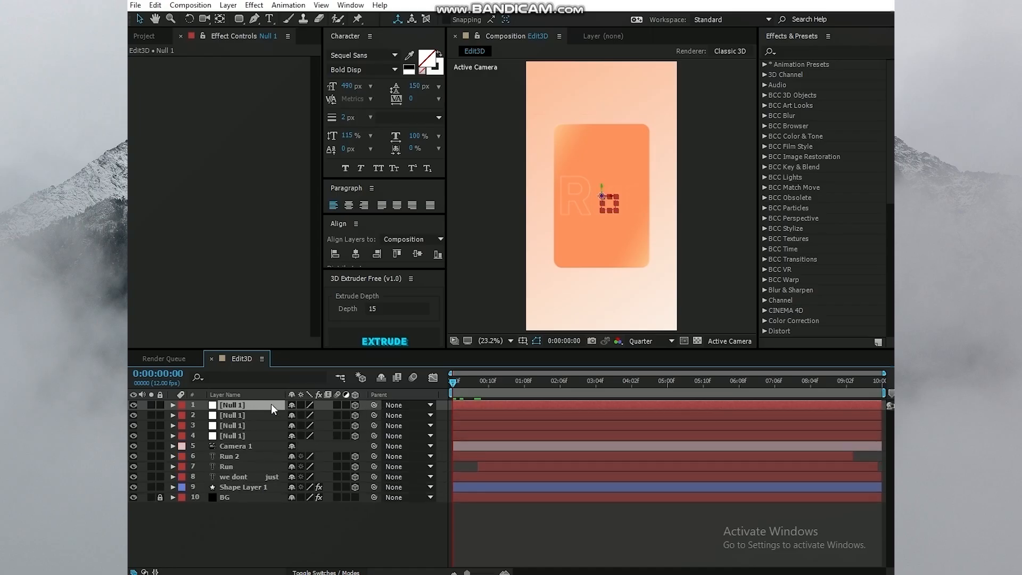
key(ctrl+d)
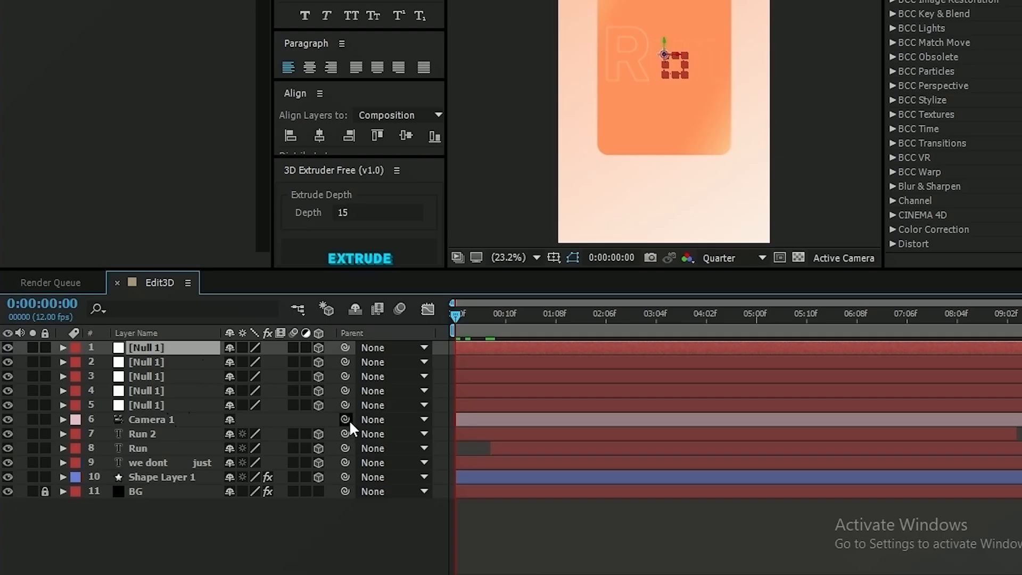
- Parent Camera 1 to the null directly above it, and parent each null to the one above
drag(374, 456, 366, 448)
drag(333, 409, 331, 392)
drag(345, 376, 330, 362)
drag(345, 362, 330, 349)
click(177, 419)
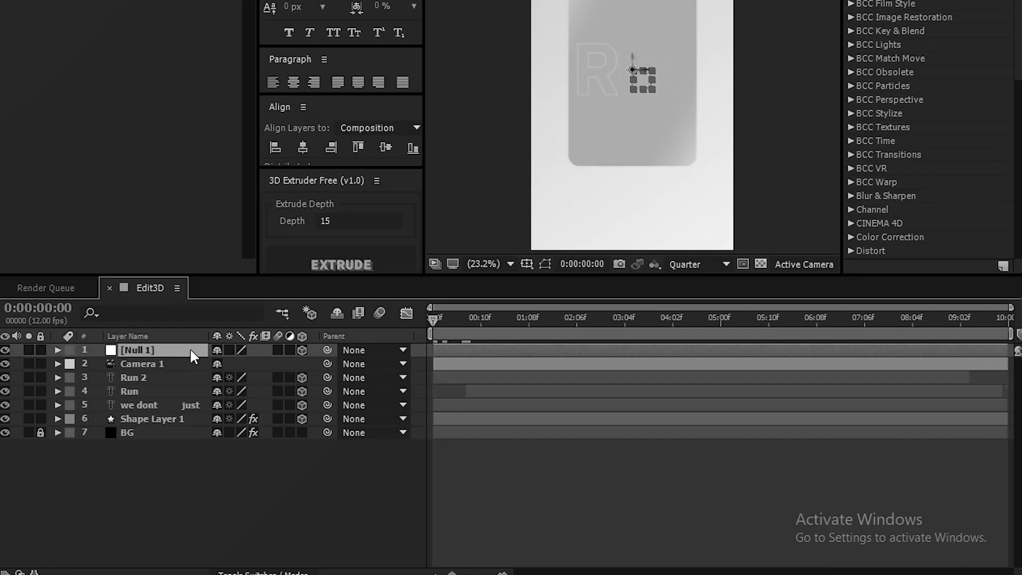
key(ctrl+d)
key(ctrl+d)
key(ctrl+d)
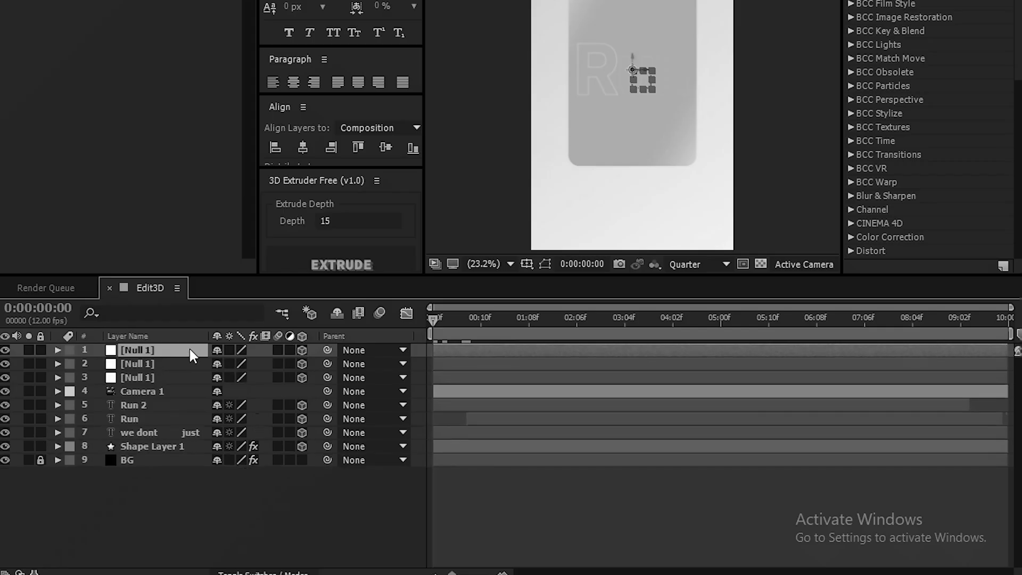
key(ctrl+d)
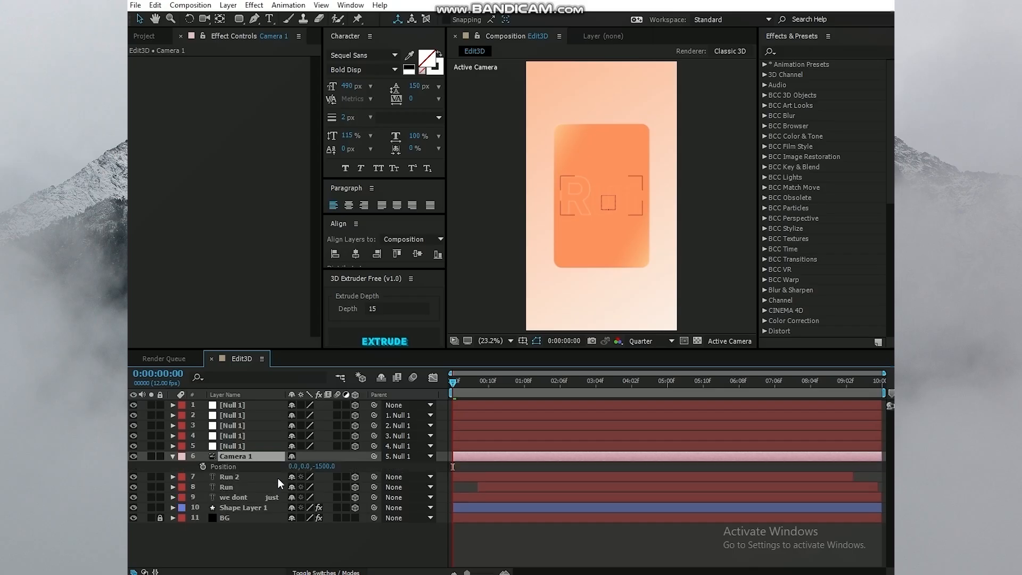
- Keyframe Camera 1's Position at 0:00:00:00, and set its Z position to -1350 at 0:00:03:07
click(203, 466)
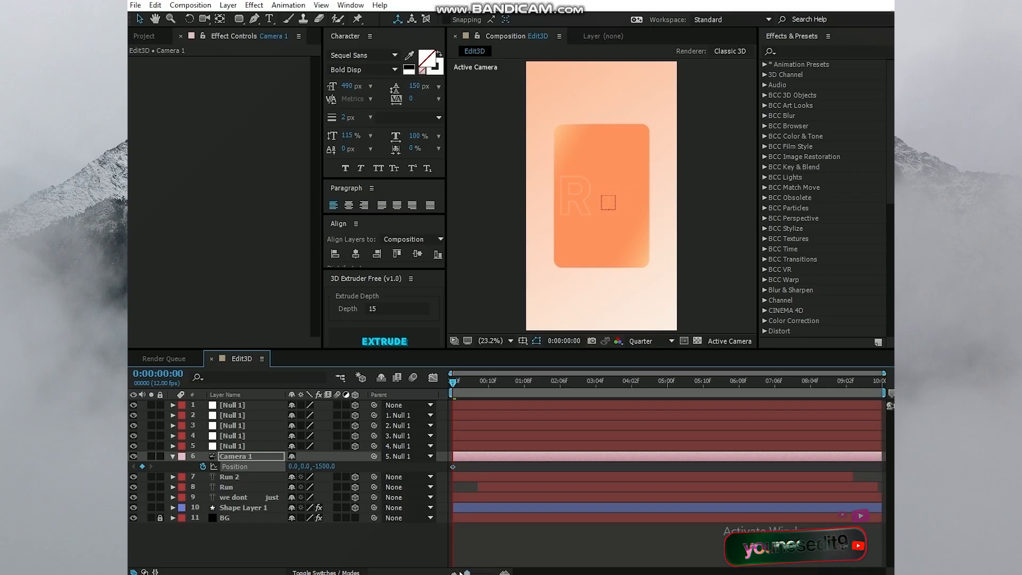
drag(466, 382, 608, 388)
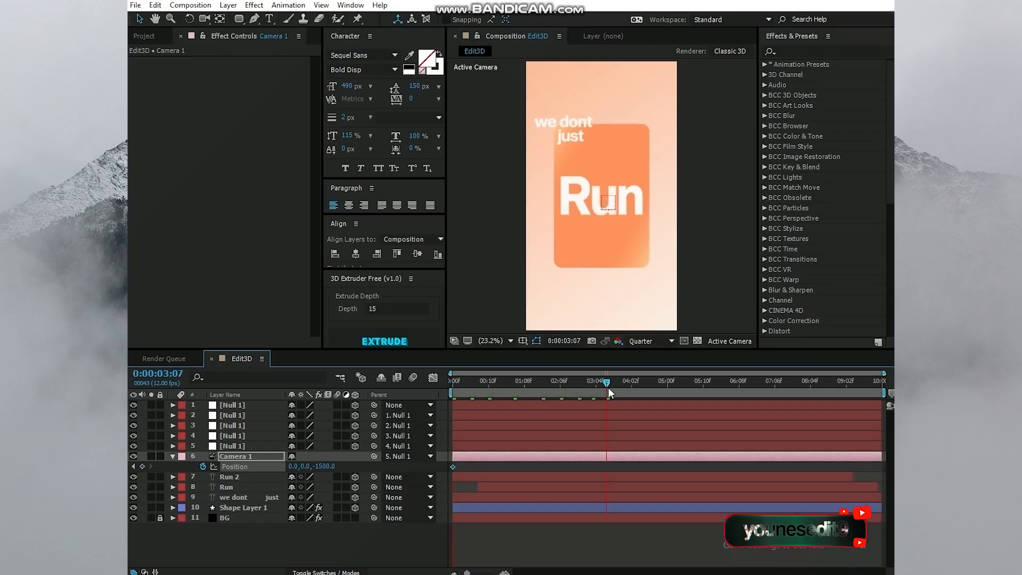
drag(329, 466, 403, 461)
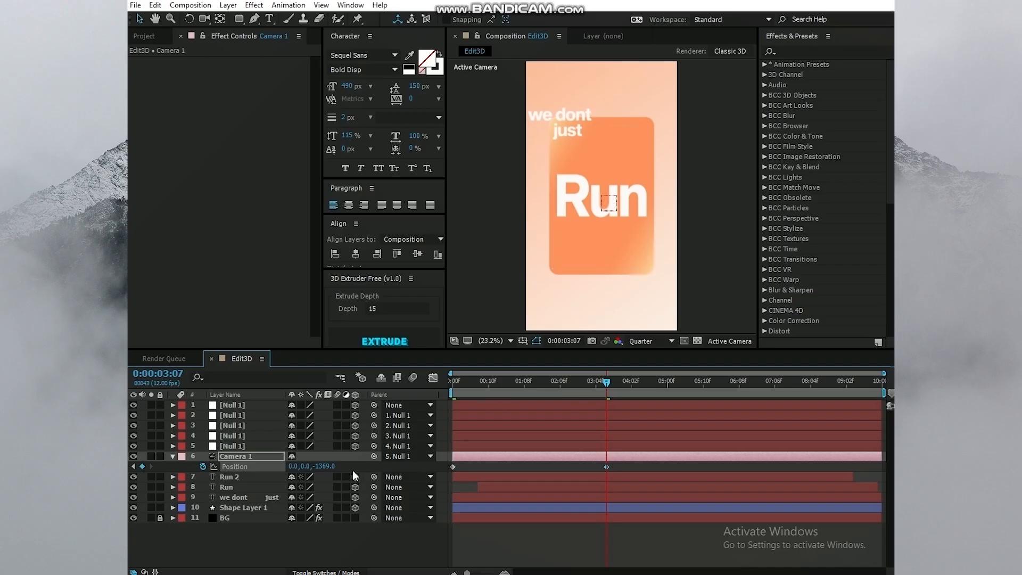
drag(330, 466, 339, 467)
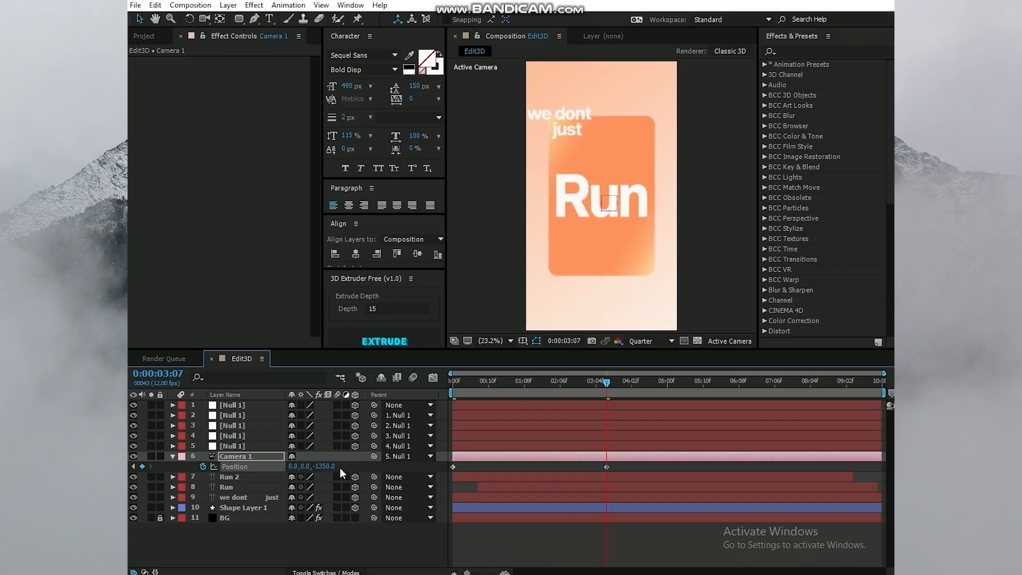
- Preview the camera's Position animation from the start and switch on the composition's motion blur
drag(524, 378, 417, 381)
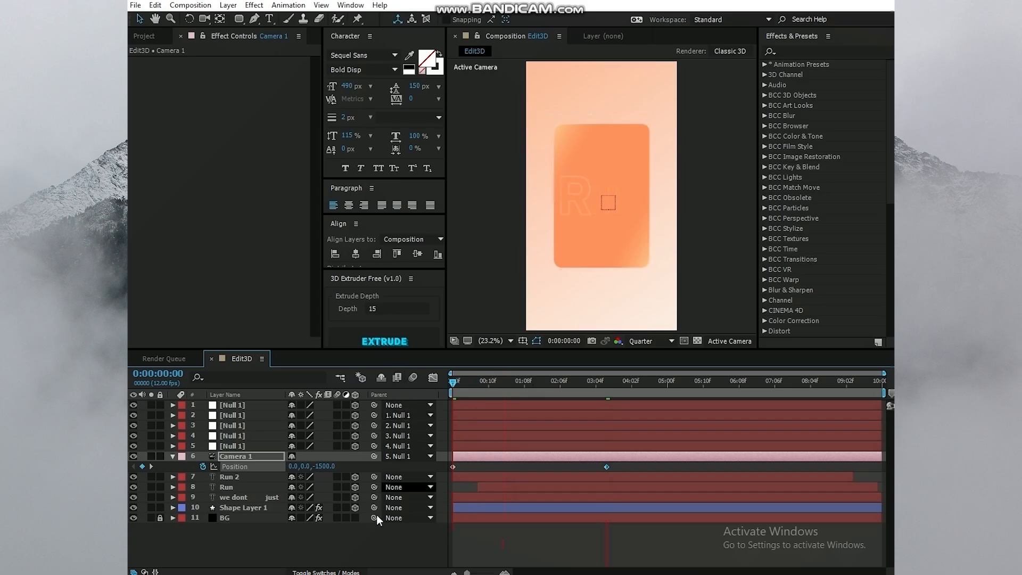
click(367, 535)
key(space)
click(412, 376)
- Keyframe the fifth null's Position at 0:00:00:00 and 0:00:03:02, setting the first keyframe's Z value to -500
click(226, 448)
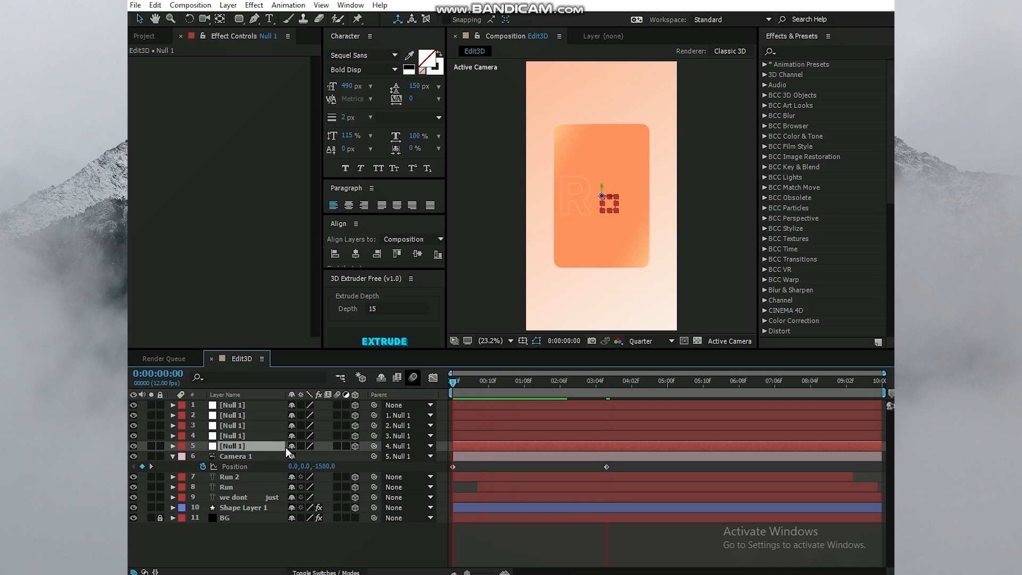
key(p)
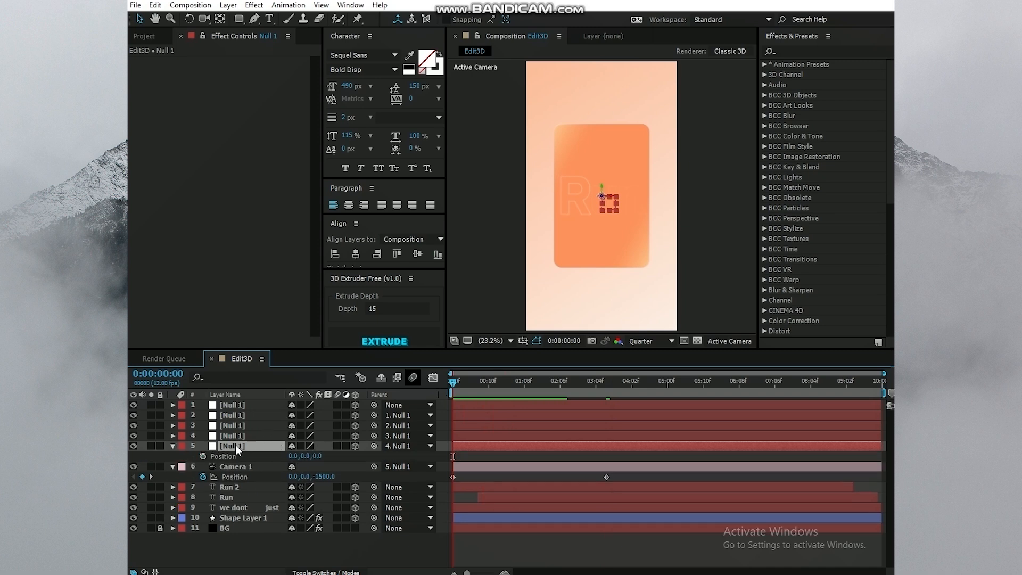
key(space)
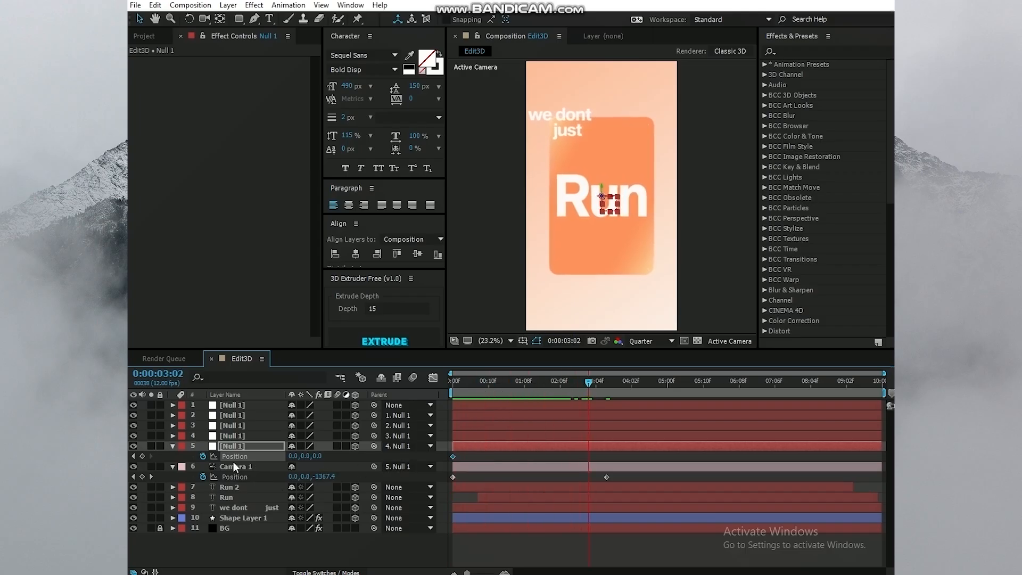
click(142, 455)
click(133, 457)
drag(319, 456, 202, 456)
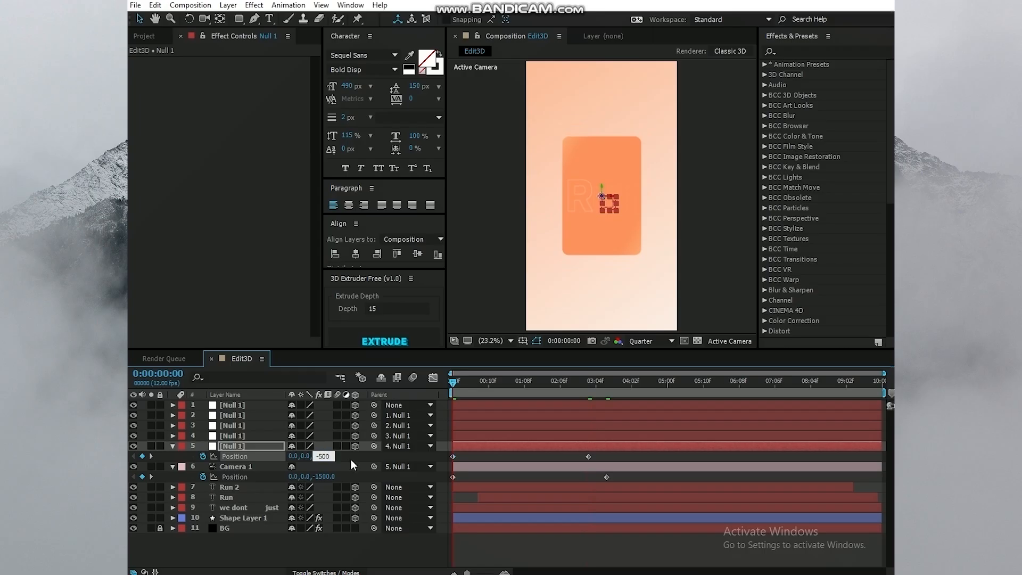
key(Return)
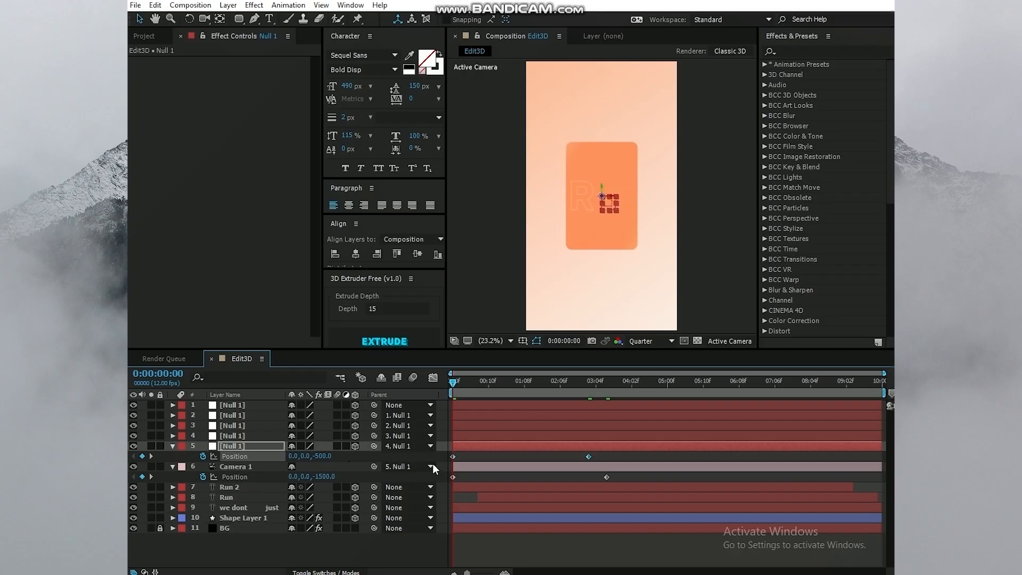
- Apply Easy Ease to the fifth null's Position keyframes and show their speed curve in the Graph Editor
key(F9)
click(434, 378)
click(636, 560)
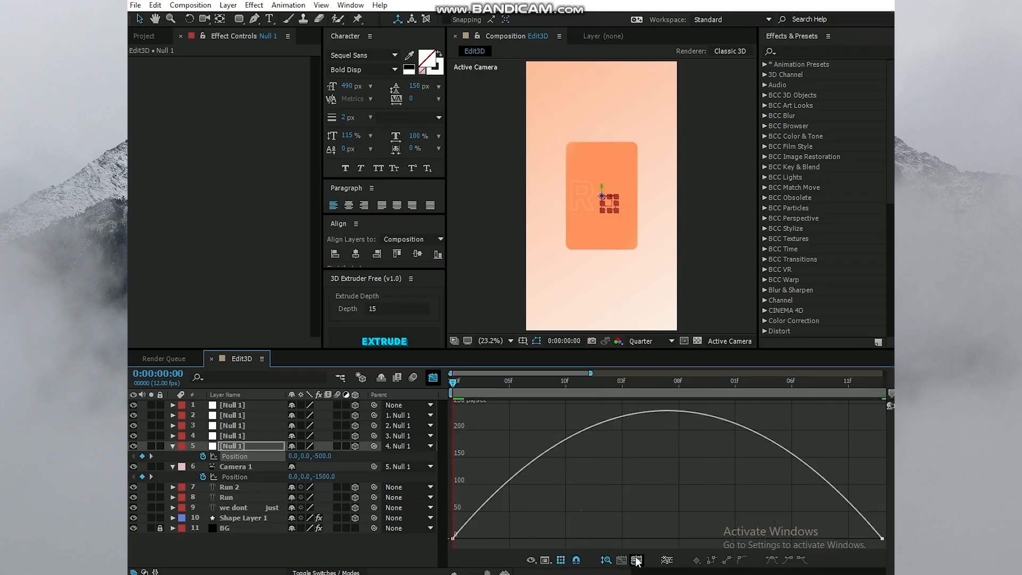
- Reshape the fifth null's Position speed curve so it starts with a sharp peak and eases out slowly
click(519, 469)
drag(807, 537, 461, 538)
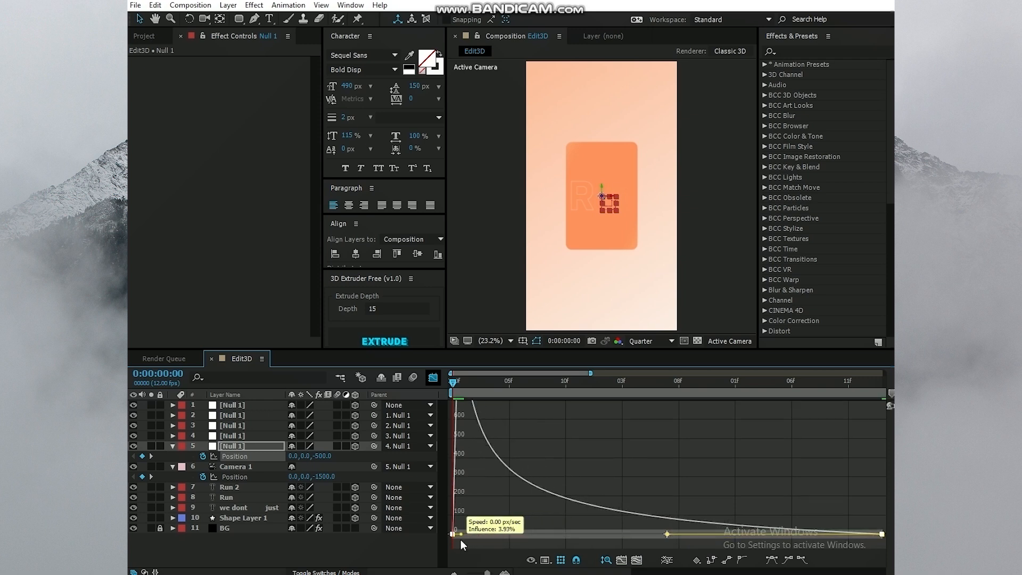
key(space)
key(space)
drag(462, 536, 455, 537)
click(434, 377)
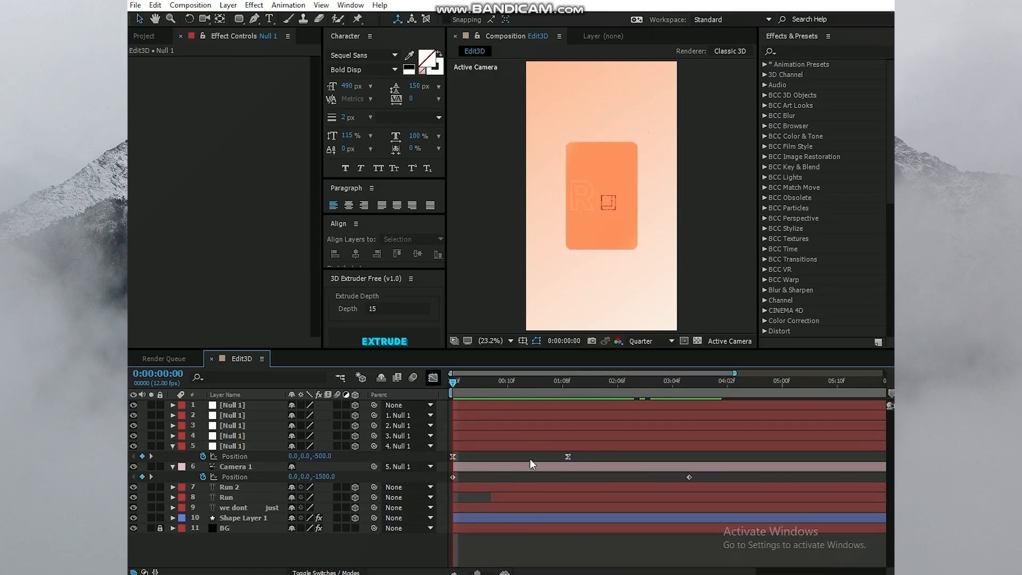
click(434, 377)
click(471, 508)
drag(457, 538, 455, 538)
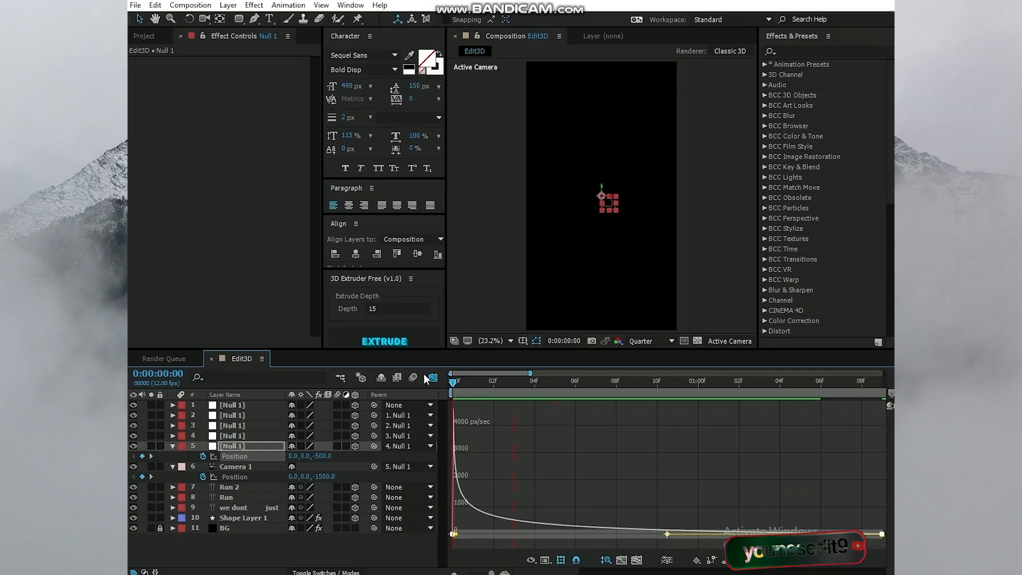
- Retime the fifth null's second Position keyframe to 0:00:01:06 in the layer timeline and preview the move
click(432, 377)
click(596, 456)
scroll(599, 464, down, 4)
drag(628, 457, 604, 458)
key(space)
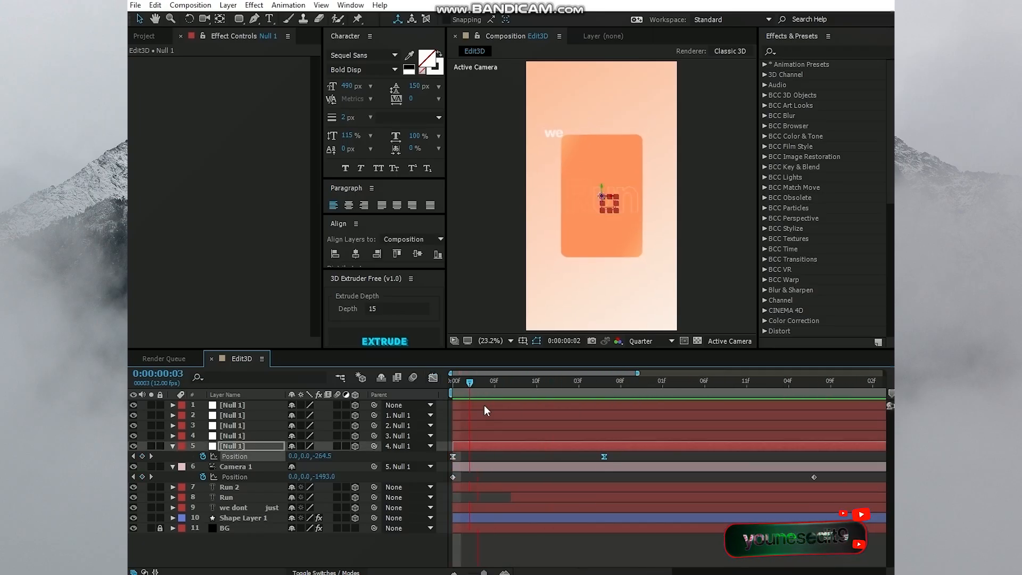
- Set Camera 1's first Position keyframe to a Z value of -1691 and preview the animation up to 0:00:00:06
click(133, 478)
drag(326, 477, 292, 477)
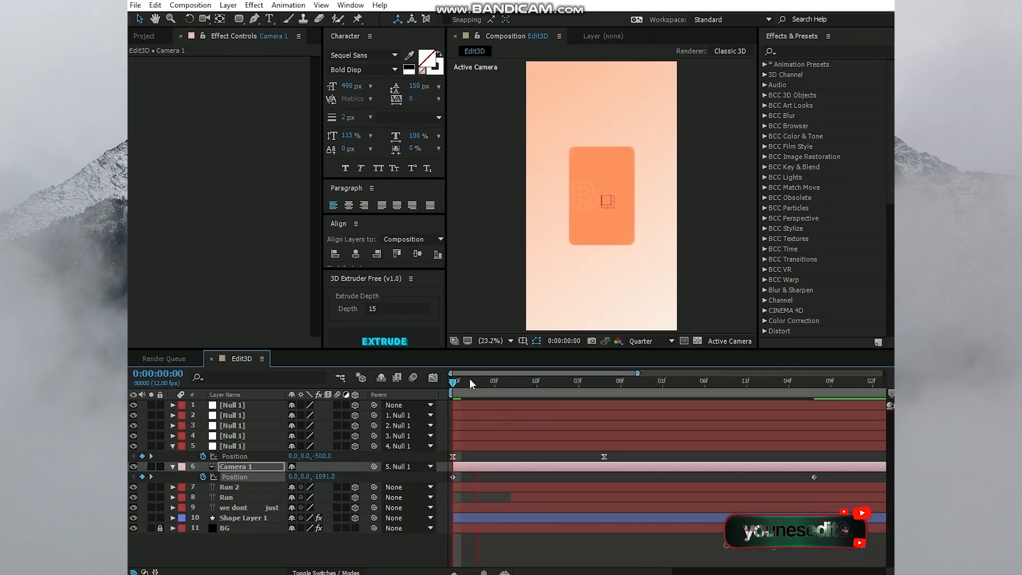
click(151, 478)
click(456, 383)
key(space)
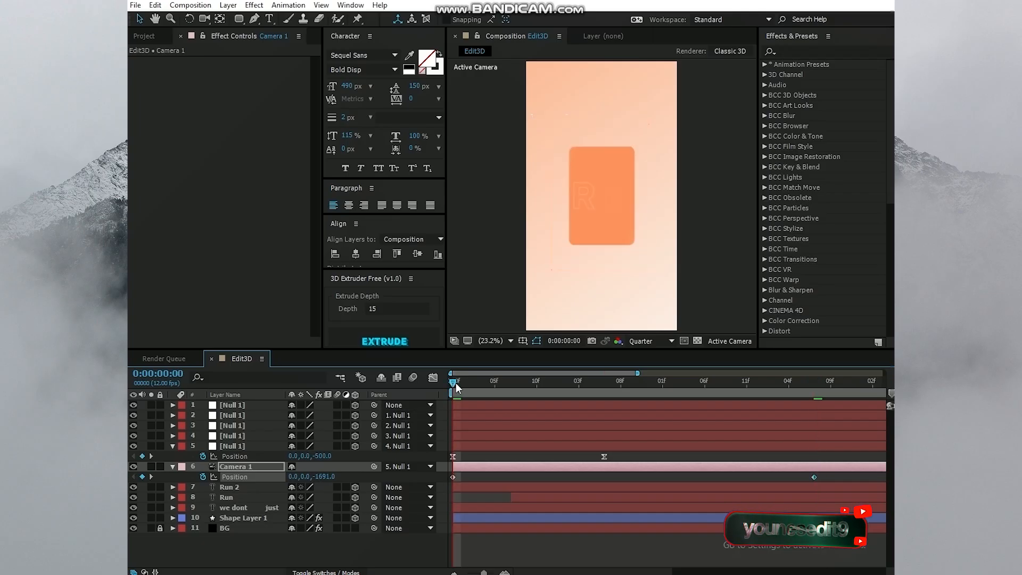
click(510, 388)
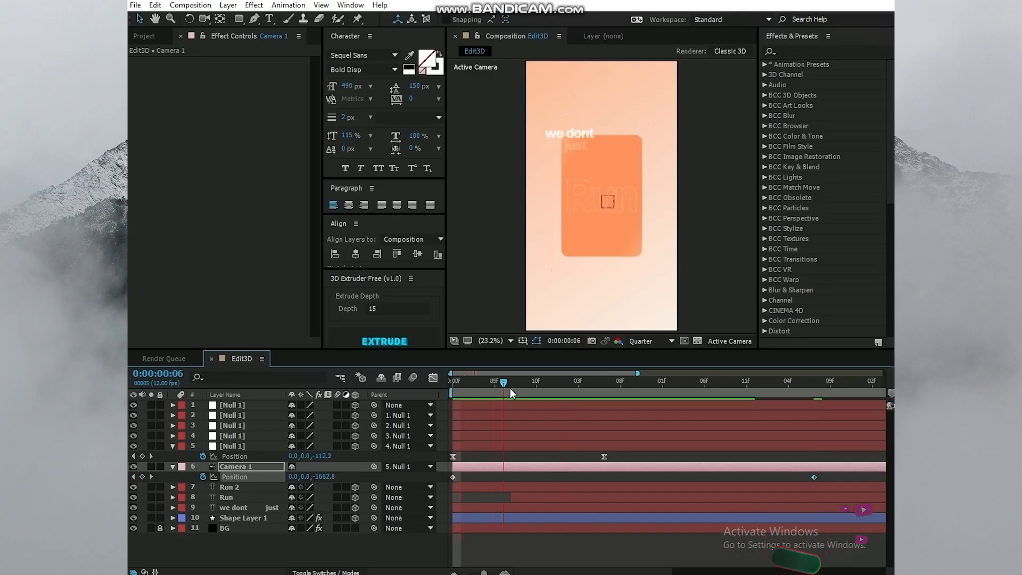
click(508, 388)
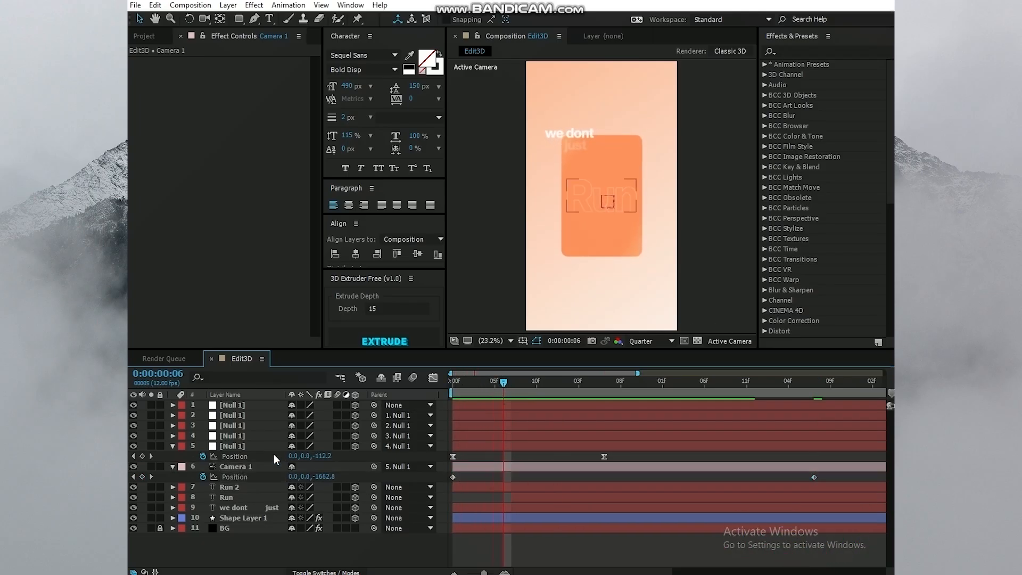
- Keyframe the fourth null's Position at 0:00:00:06 and set its Z value to 165 at 0:00:00:11
click(233, 435)
key(p)
click(203, 446)
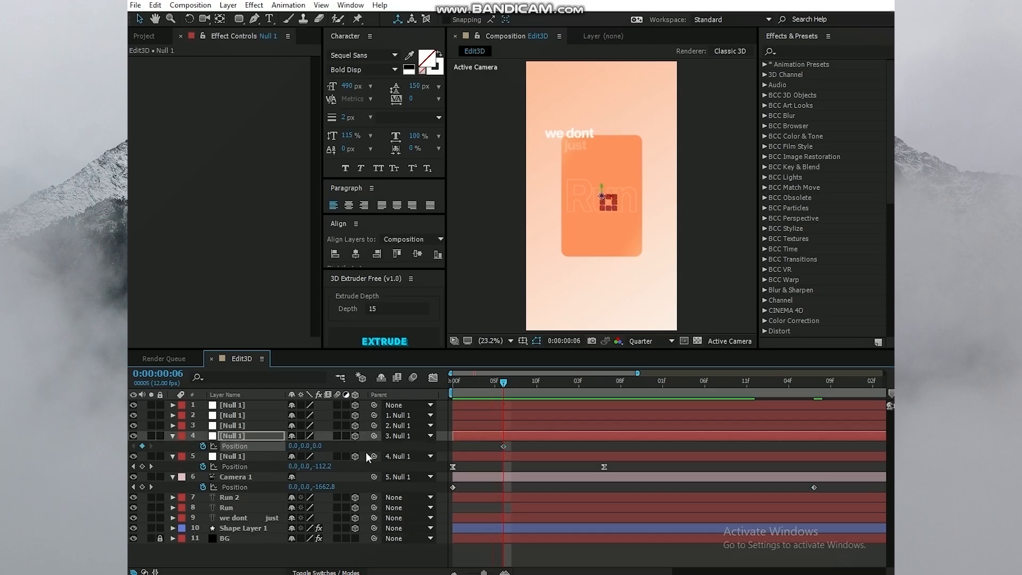
drag(508, 378, 550, 387)
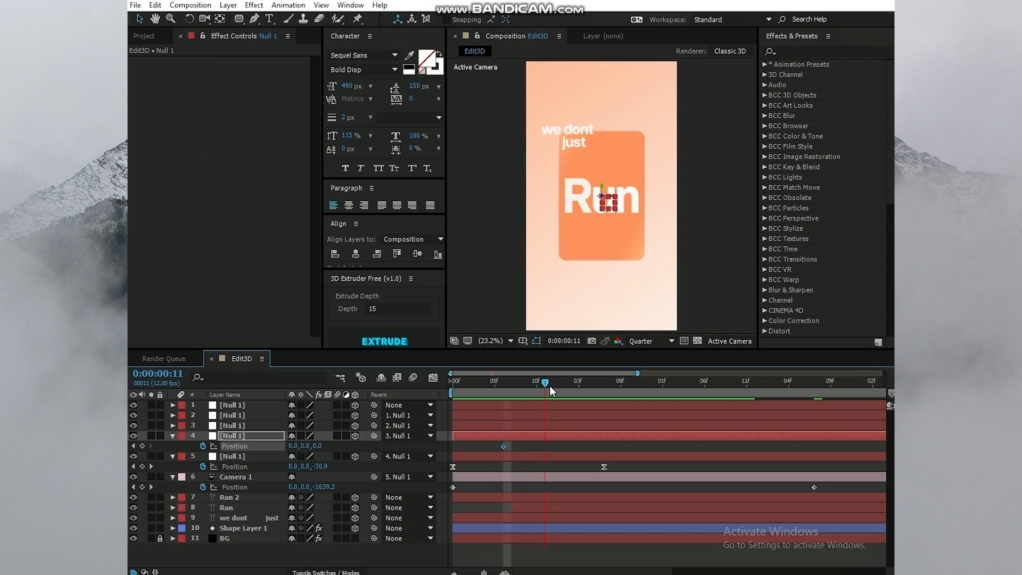
drag(318, 446, 416, 445)
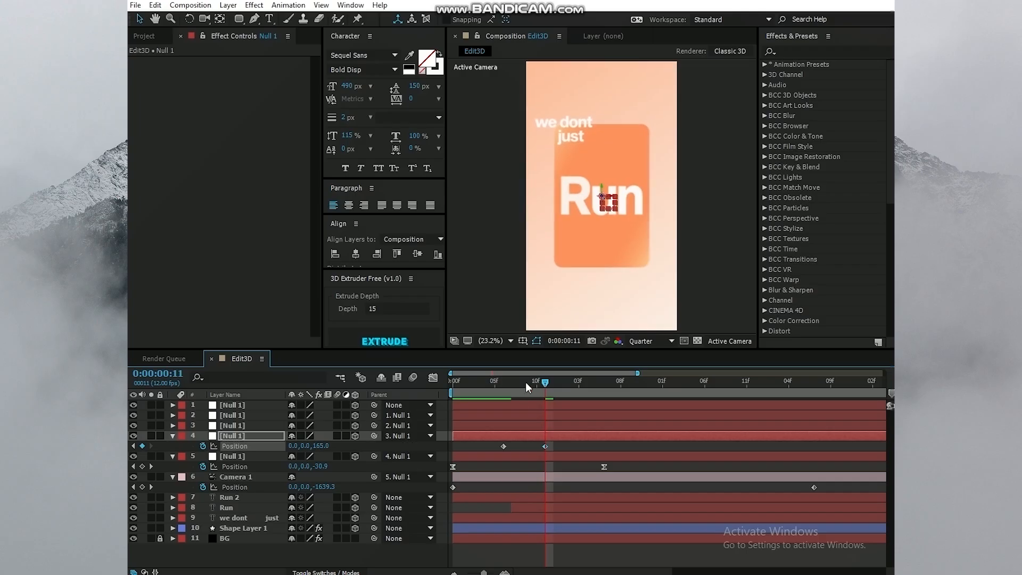
- Tighten the spacing of the fourth null's two Position keyframes, place them at 0:00:00:11 and 0:00:01:02, and preview the timing
click(525, 383)
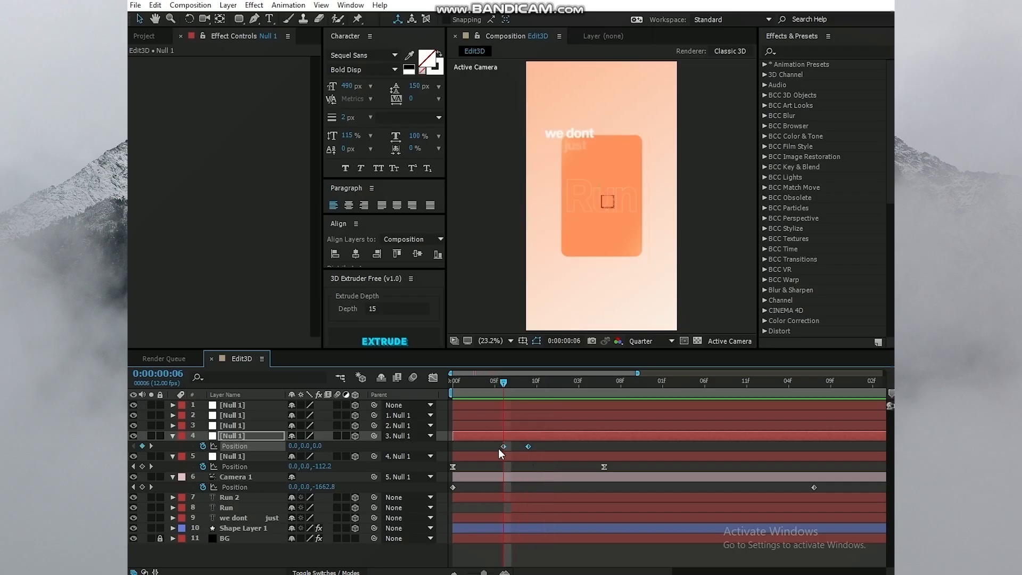
drag(503, 446, 495, 446)
key(space)
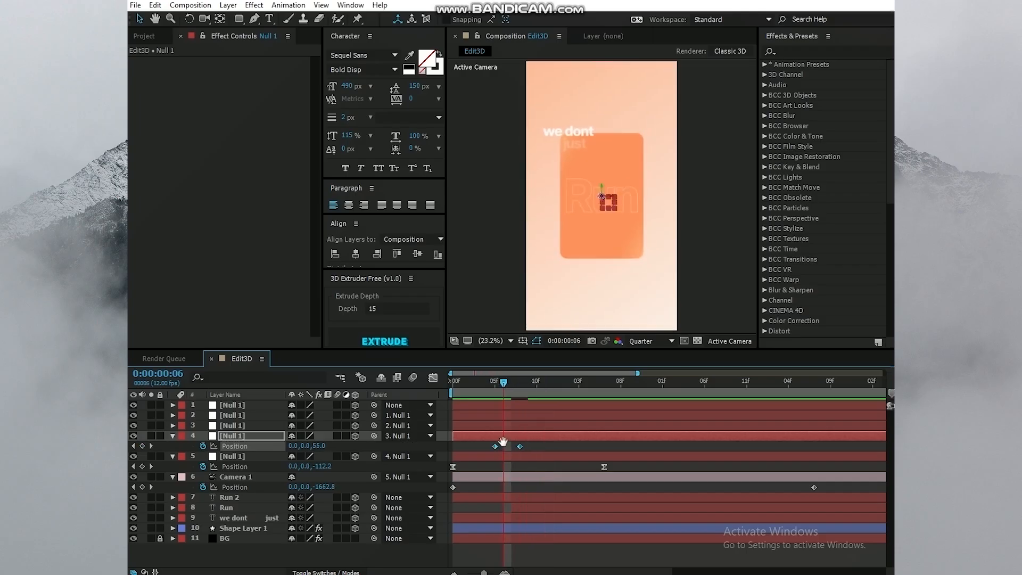
drag(500, 384, 505, 388)
key(space)
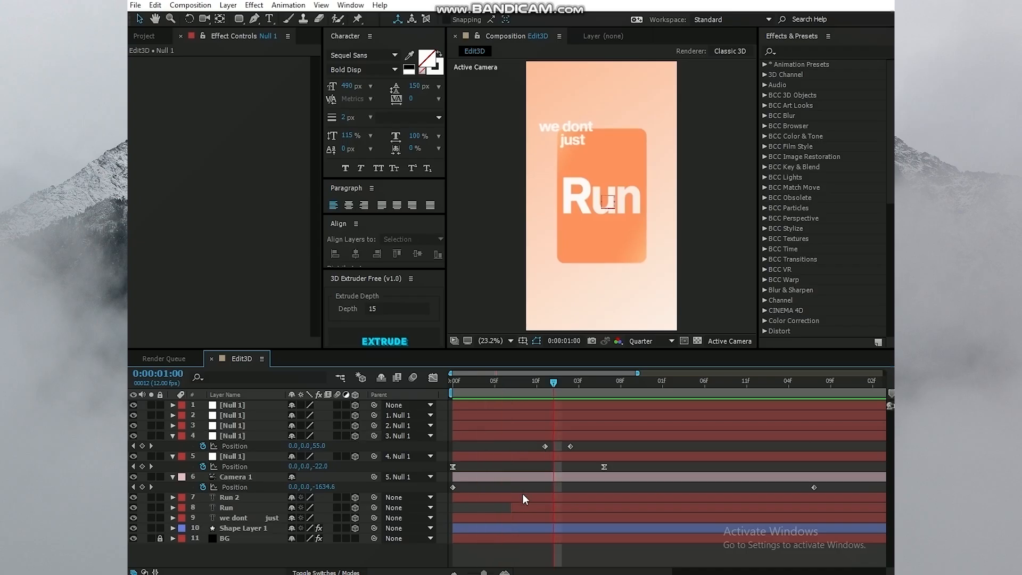
- Duplicate the filled Run text layer, place the copy above Run 2, and start it at 0:00:01:00
click(522, 505)
key(ctrl+d)
drag(261, 506, 258, 493)
drag(535, 497, 570, 498)
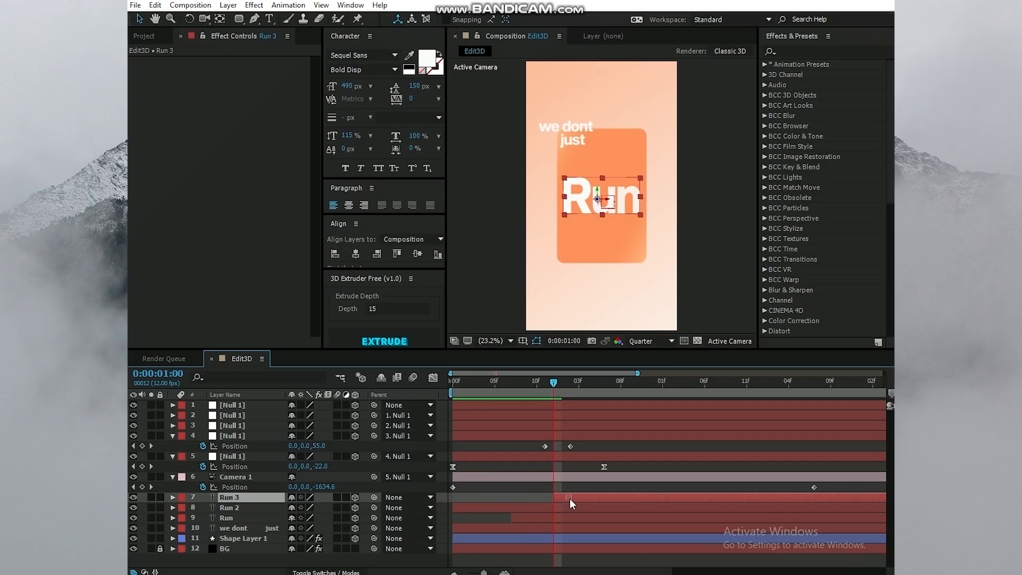
- Split the original Run layer at 0:00:01:00 and delete the part after the split
drag(543, 384, 562, 410)
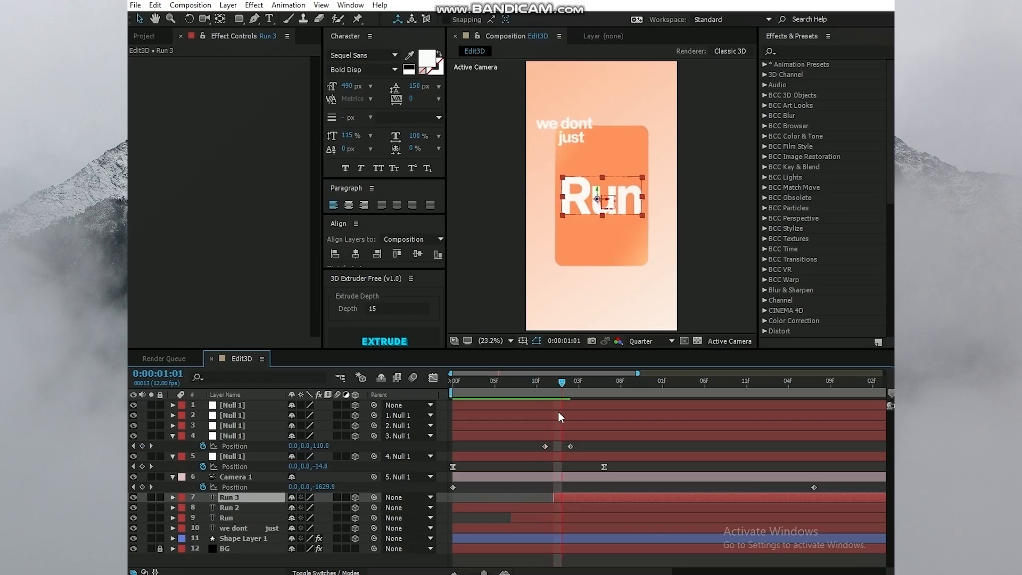
click(574, 517)
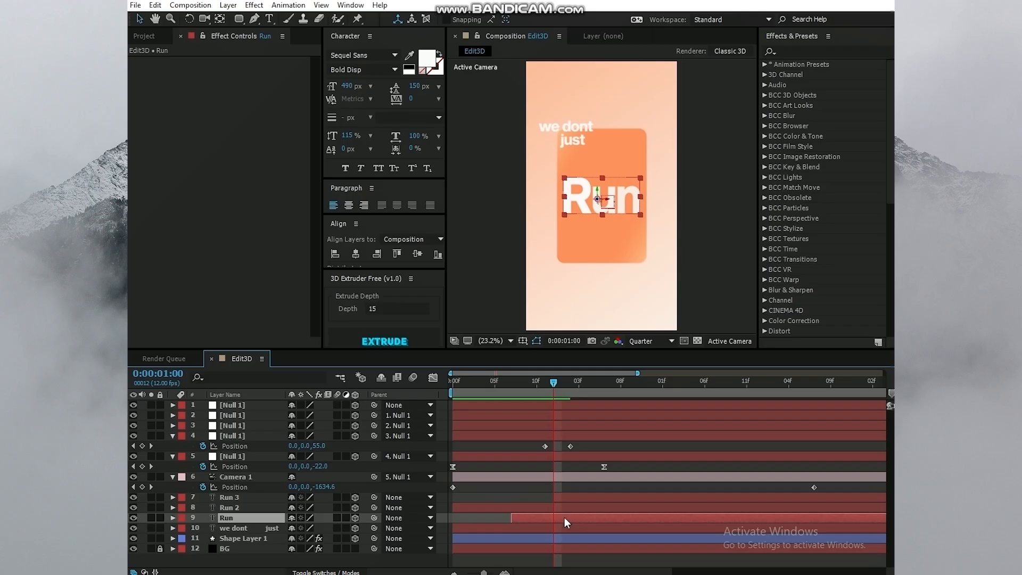
key(ctrl+shift+d)
key(Delete)
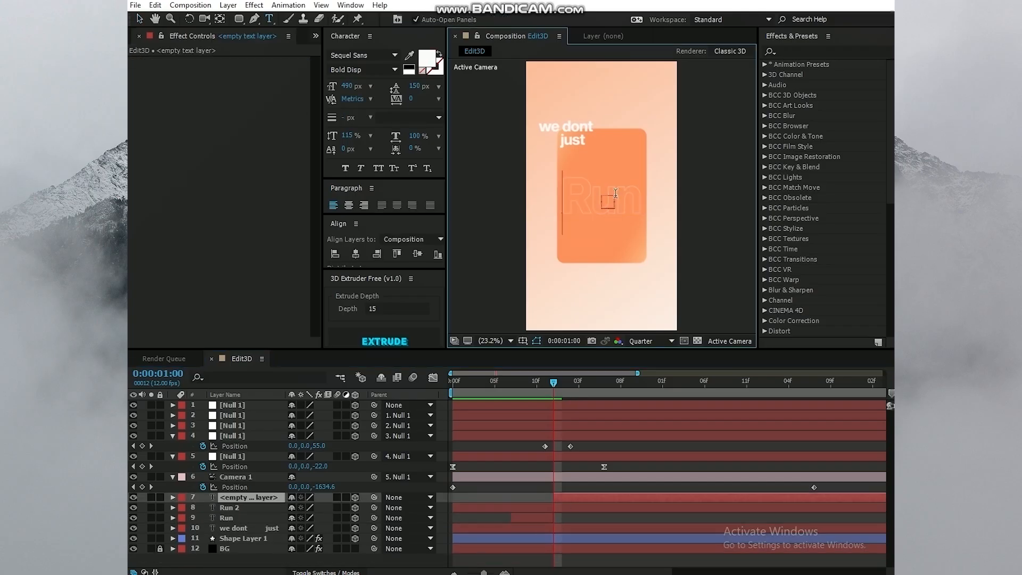
- Replace the text of the duplicated Run layer with "Ads"
text(ADS)
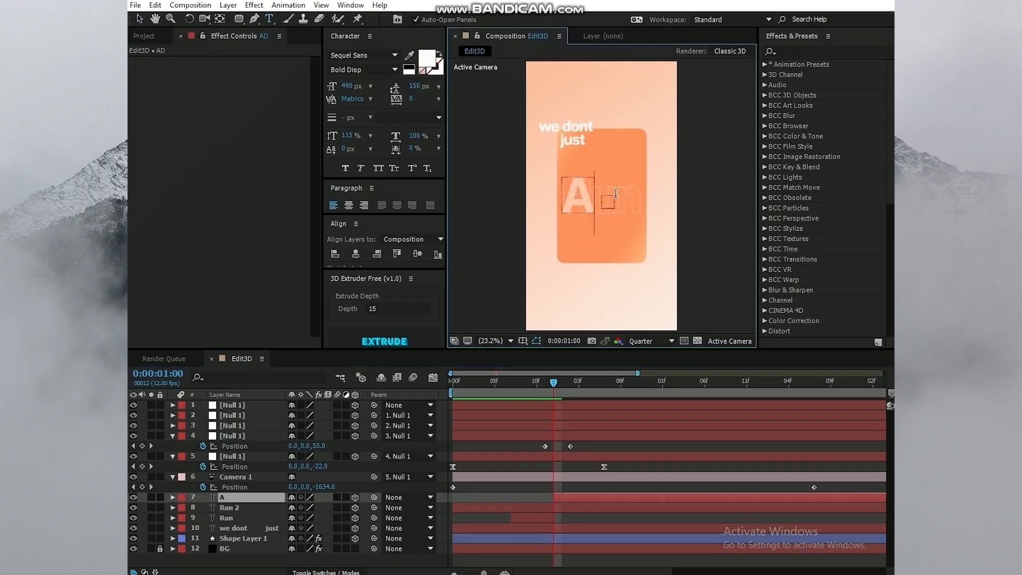
key(BackSpace)
key(BackSpace)
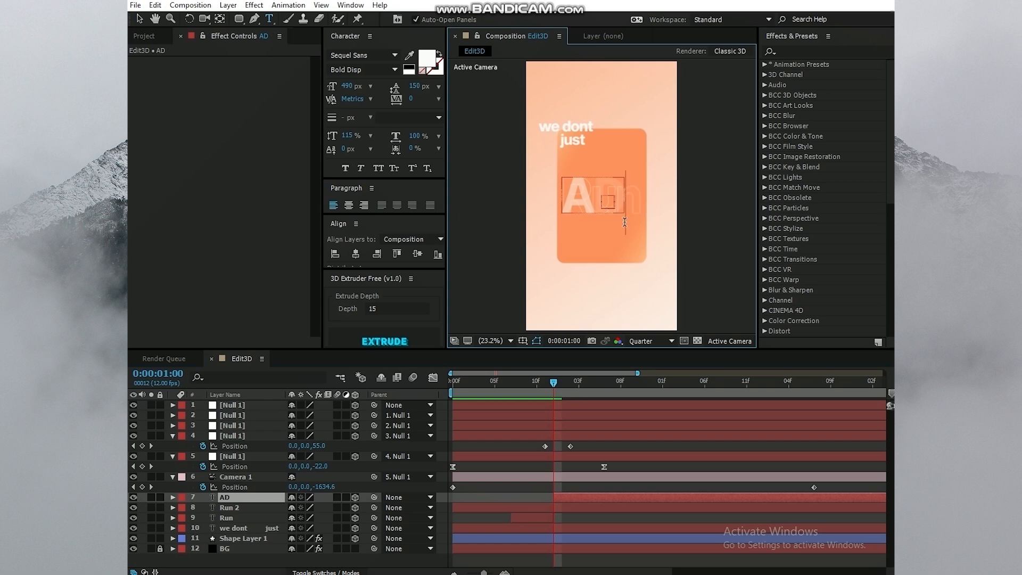
text(ds)
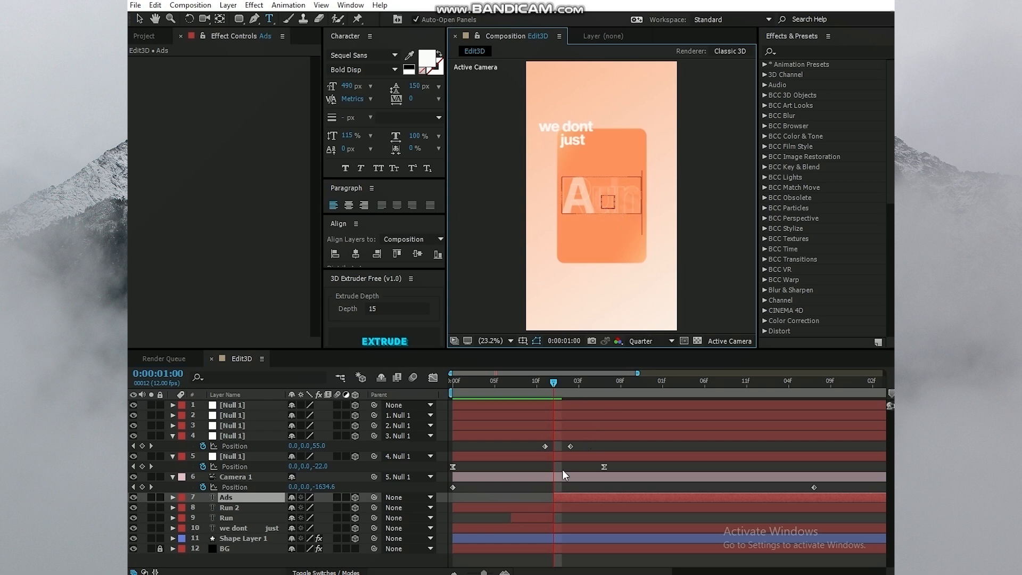
- End the Run 2 outline layer at 0:00:01:00 and shift the fourth null's Position keyframes to 0:00:00:10 and 0:00:01:01
click(563, 505)
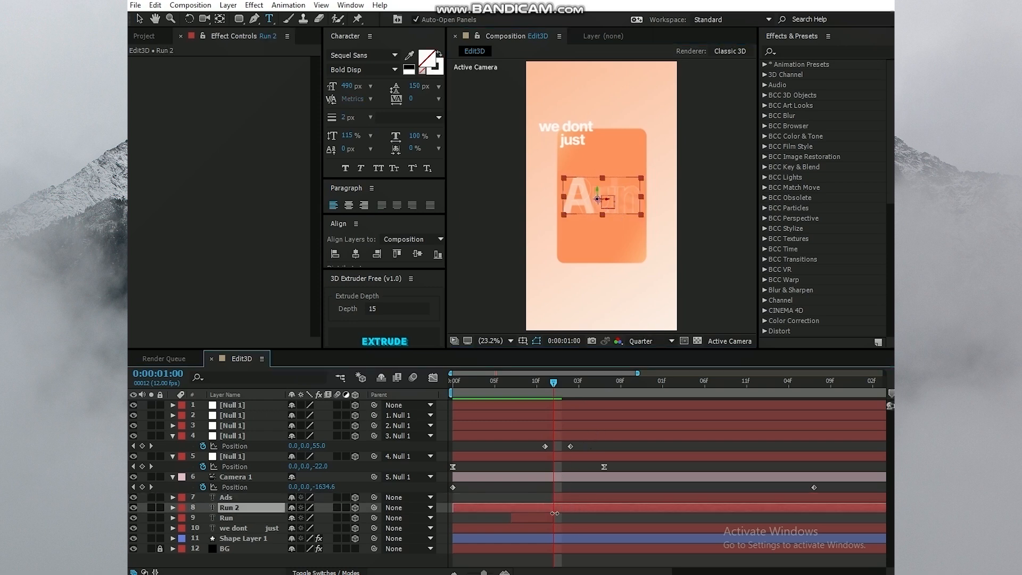
click(583, 523)
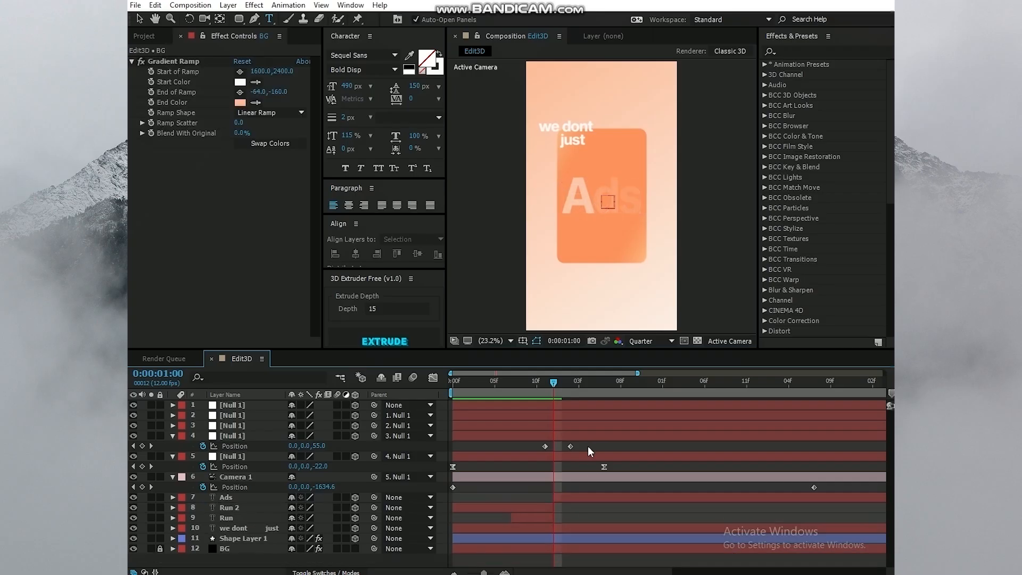
click(579, 500)
drag(558, 385, 599, 385)
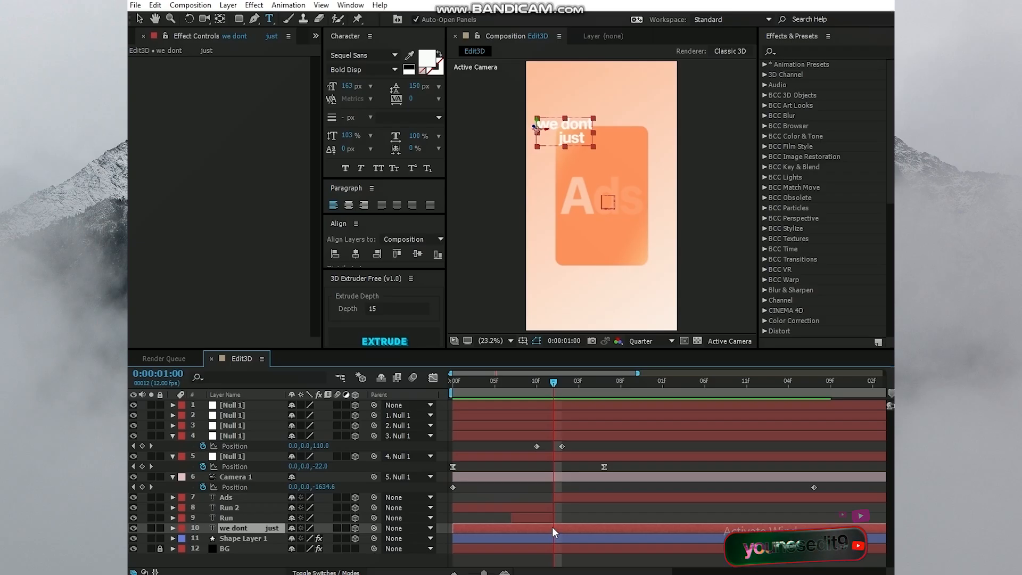
- Split the "we dont just" layer at 0:00:01:00 and change the second part's text to "run", stacked above the Ads layer
key(ctrl+shift+d)
drag(248, 520, 250, 493)
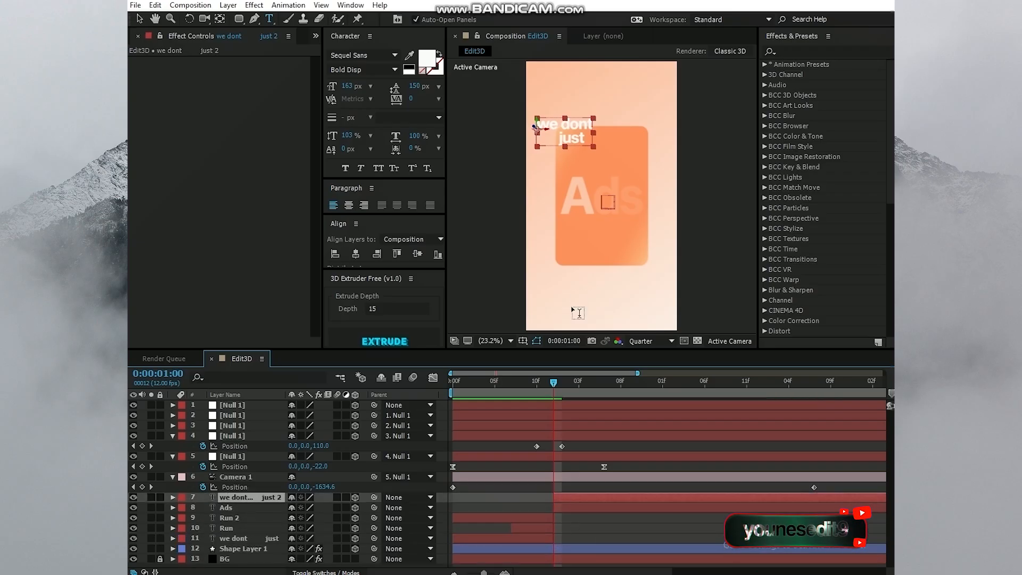
click(568, 139)
triple_click(568, 139)
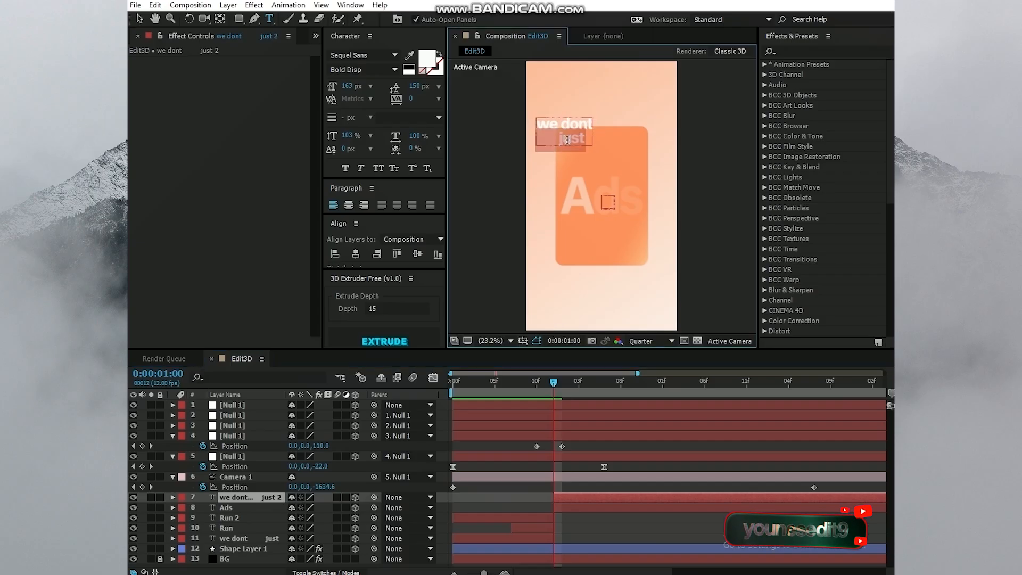
drag(597, 128, 530, 117)
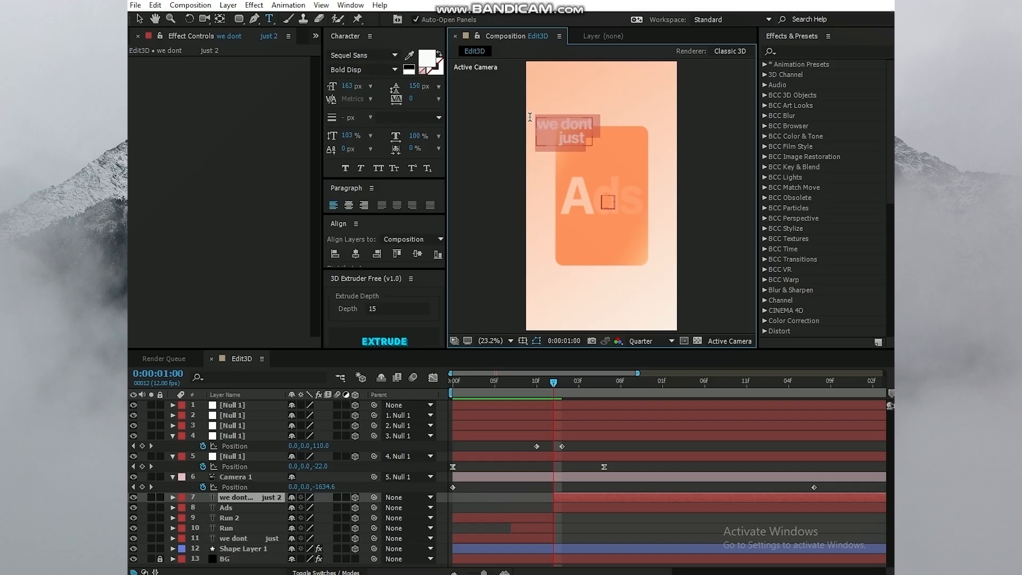
text(run)
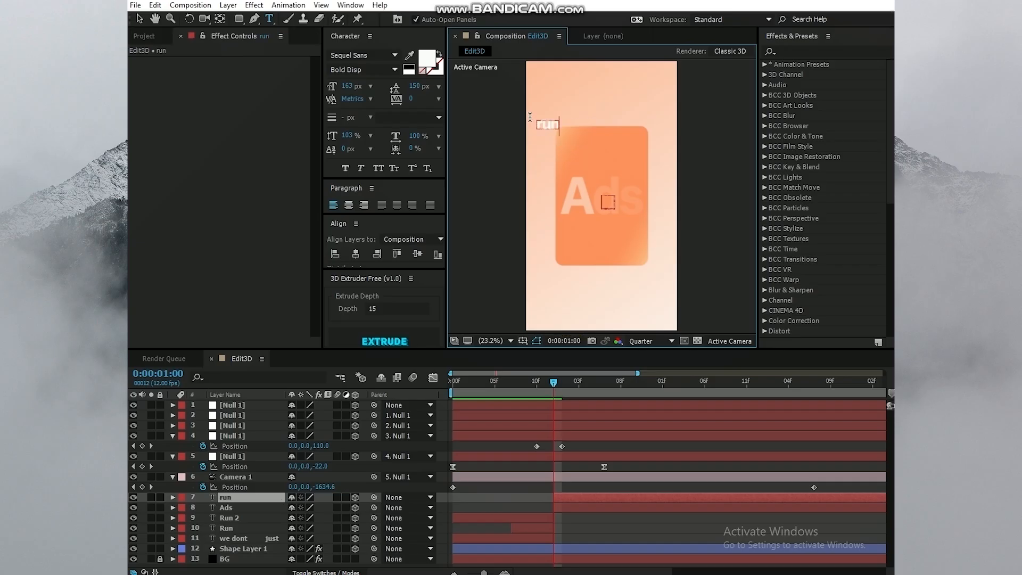
- Set the "run" text's font size to 211 px and move it down to just above the start of Ads
double_click(550, 124)
drag(349, 91, 379, 89)
click(139, 19)
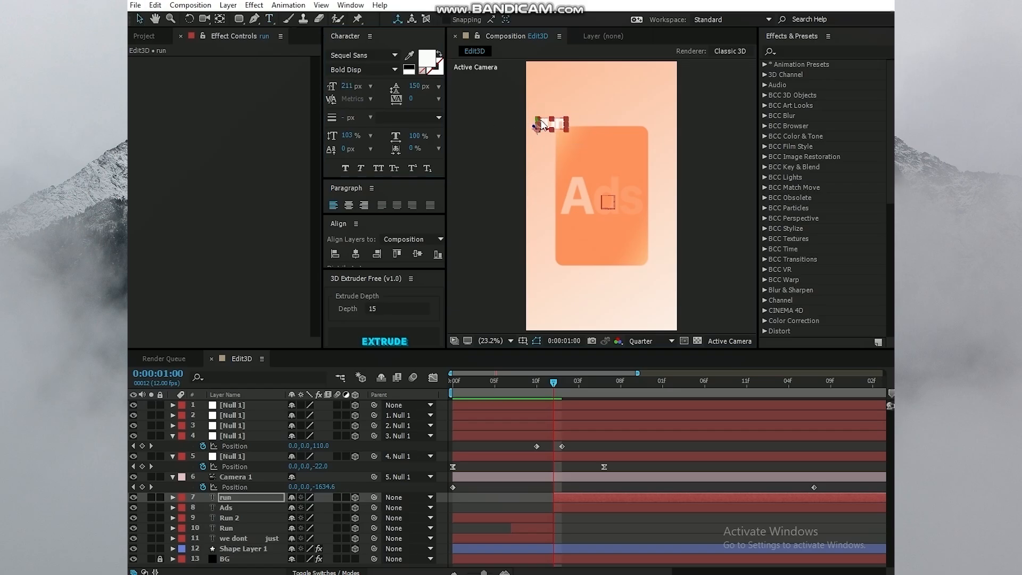
drag(536, 138, 541, 175)
- Duplicate the "run" text layer and start the copy at 0:00:01:05
drag(552, 380, 591, 405)
click(583, 507)
click(583, 497)
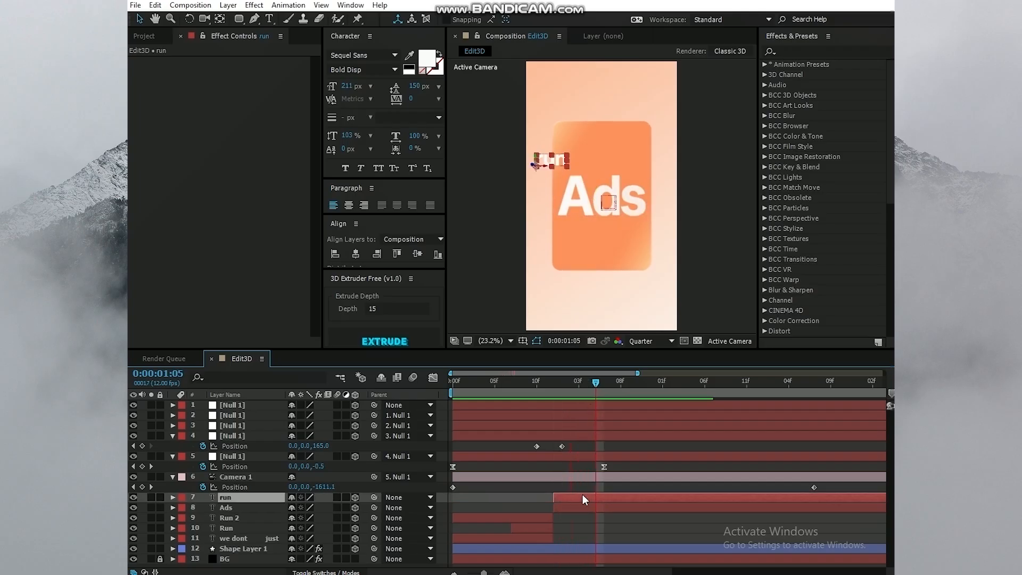
key(ctrl+shift+d)
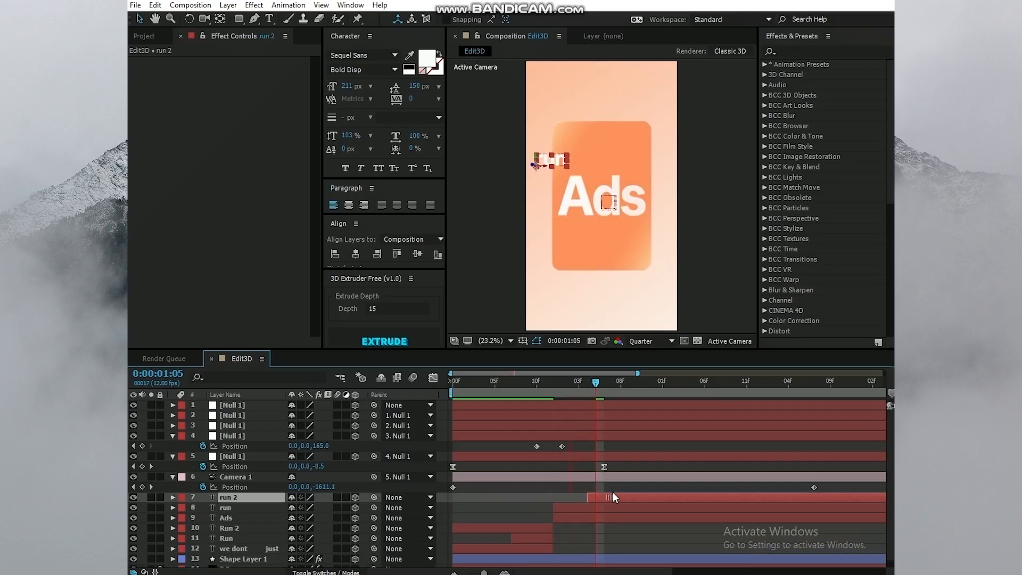
- Move the copied text below the end of Ads, change it to "for you", and set its font size to 184 px
drag(545, 161, 629, 239)
double_click(643, 227)
key(BackSpace)
text(for you)
key(KP_Enter)
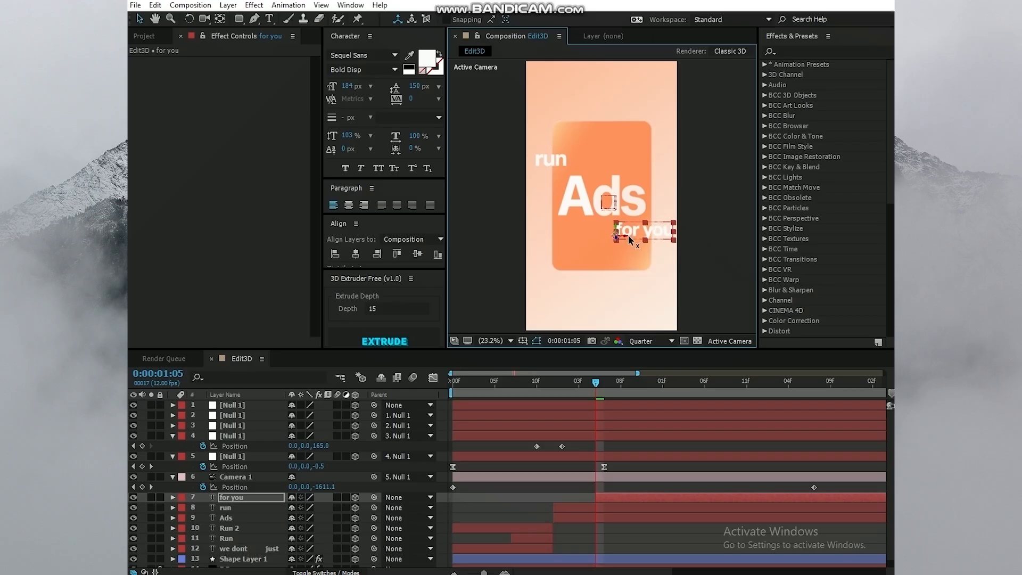
- Set the BG layer's Gradient Ramp start color to pale peach and its end color to FF9A68
click(224, 565)
click(241, 82)
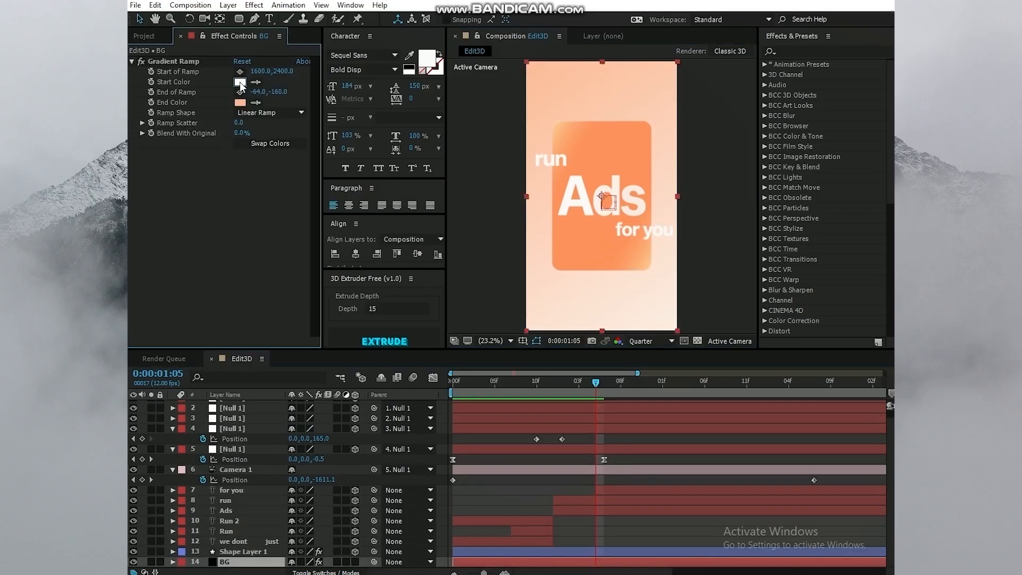
click(594, 349)
drag(456, 224, 450, 195)
click(697, 206)
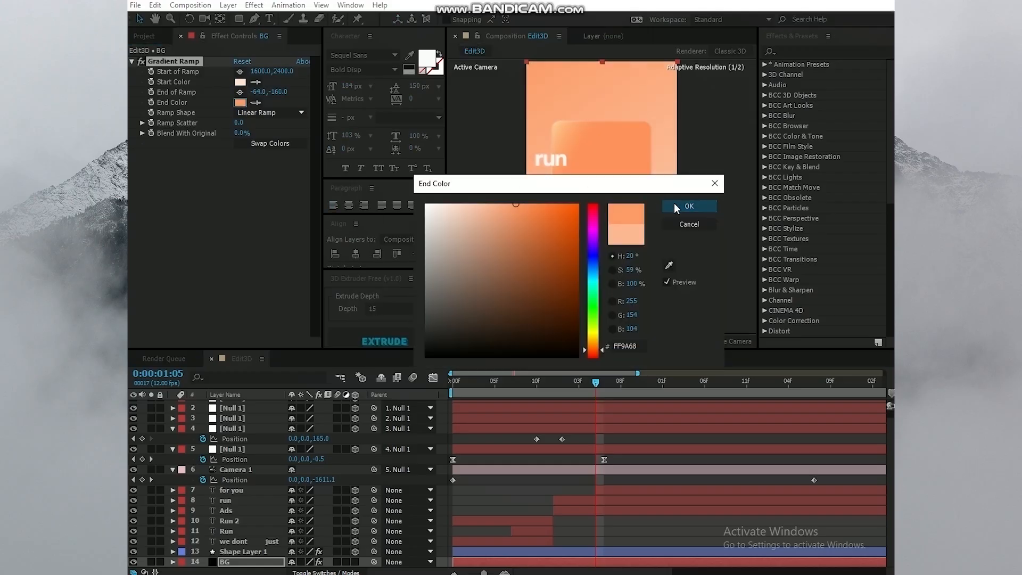
click(676, 206)
click(240, 73)
click(702, 318)
scroll(699, 314, down, 1)
drag(656, 262, 640, 262)
scroll(641, 251, up, 1)
click(484, 341)
click(492, 352)
- Nudge the "for you" text slightly down and to the left beneath Ads
click(612, 491)
drag(615, 222, 621, 242)
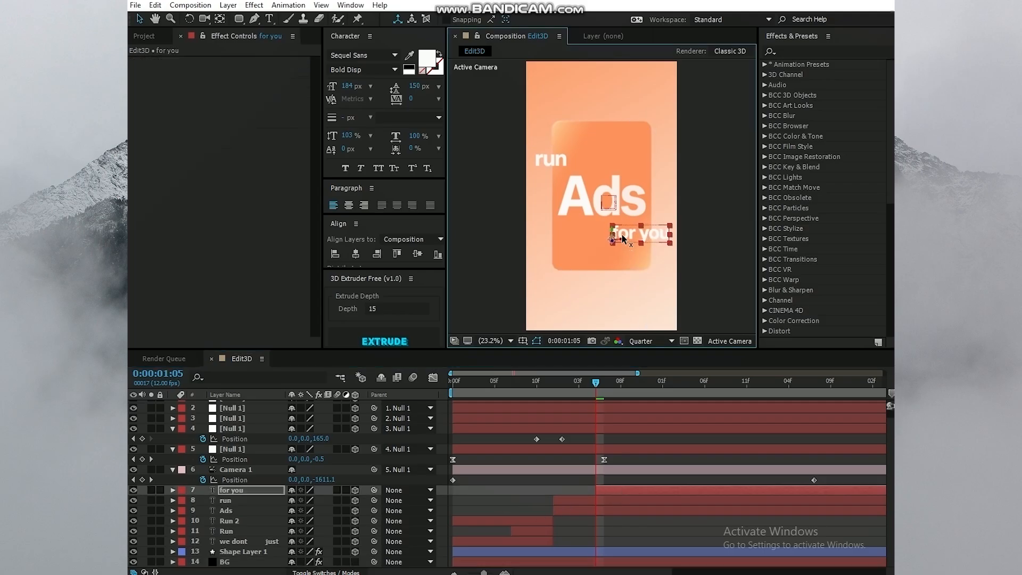
- Move the "run" text slightly up and the "for you" text slightly down, away from Ads
click(624, 460)
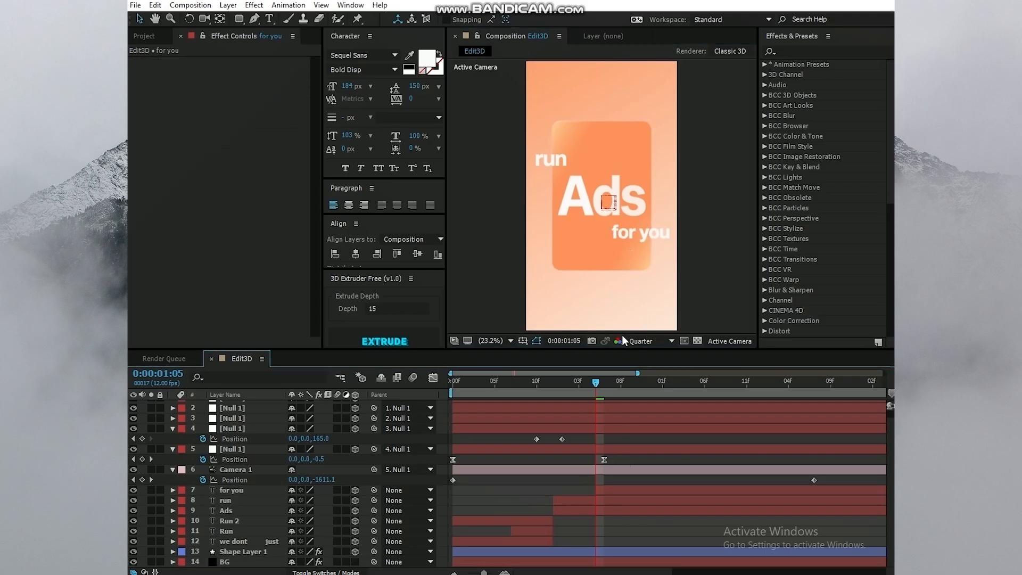
click(544, 162)
drag(535, 153, 535, 146)
drag(640, 234, 648, 217)
- Bring the Ads text closer to the camera by setting its Z position to -392
click(602, 198)
click(611, 511)
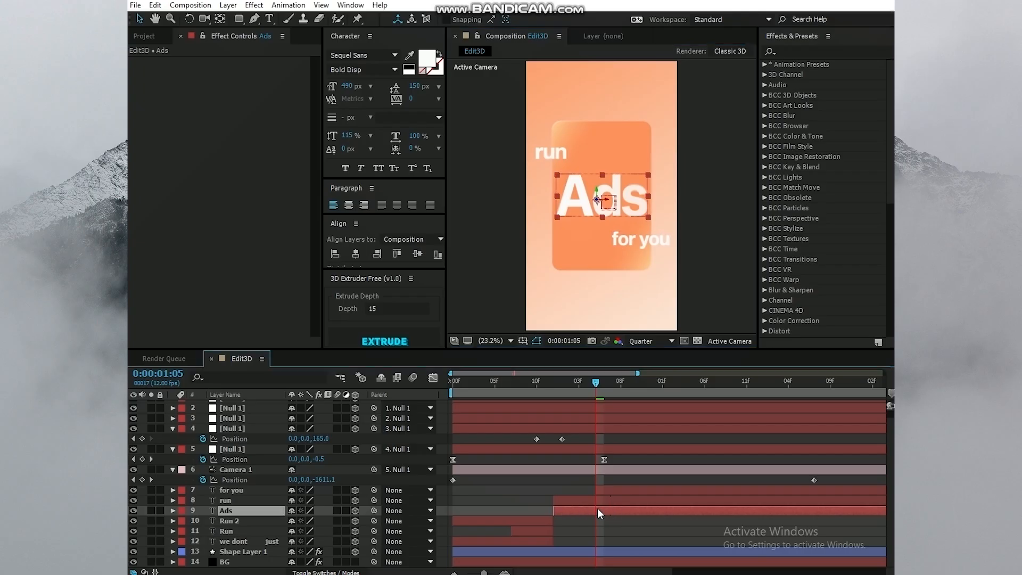
key(p)
drag(333, 524, 154, 525)
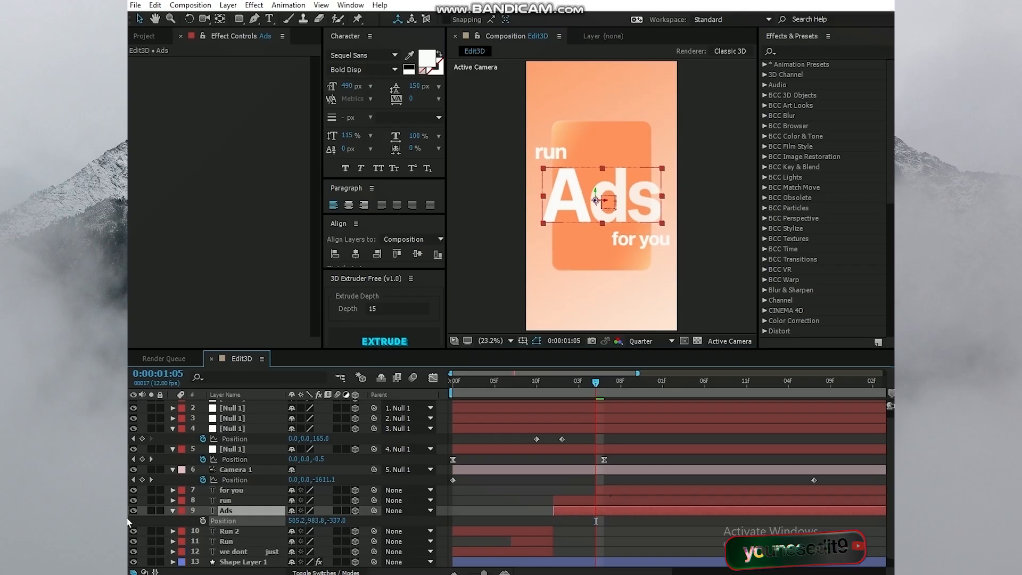
drag(661, 221, 656, 220)
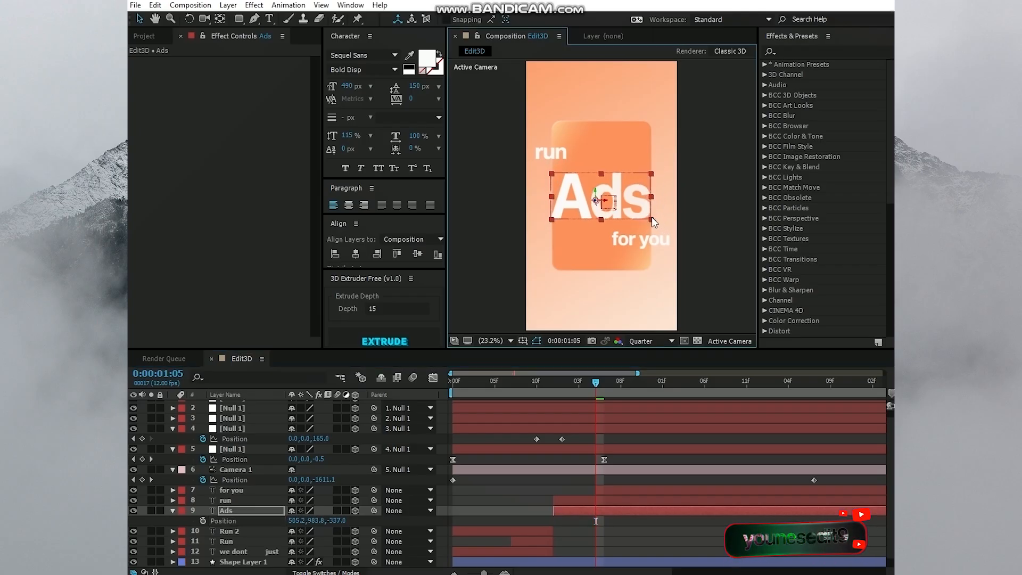
- Preview the transition into the "run Ads for you" texts
drag(599, 383, 559, 384)
key(space)
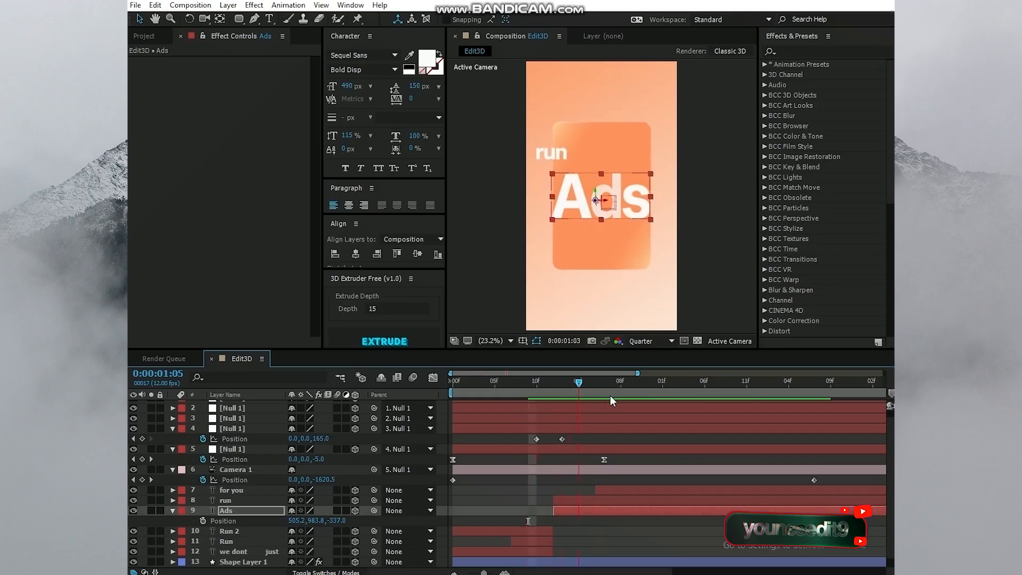
click(656, 224)
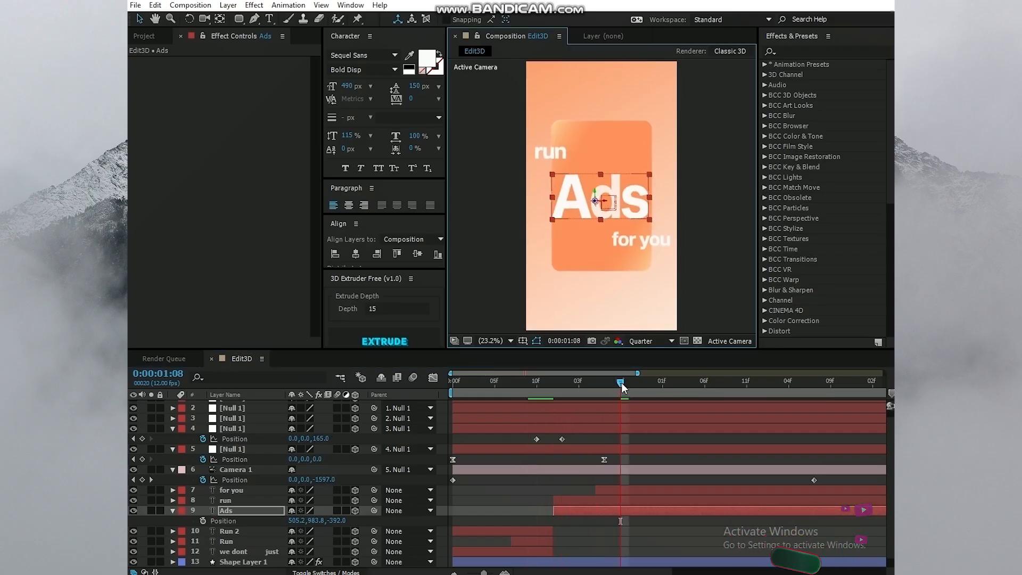
drag(622, 382, 562, 383)
- Find the Gradient Ramp effect and apply it to the Ads layer
click(603, 537)
click(612, 510)
click(785, 50)
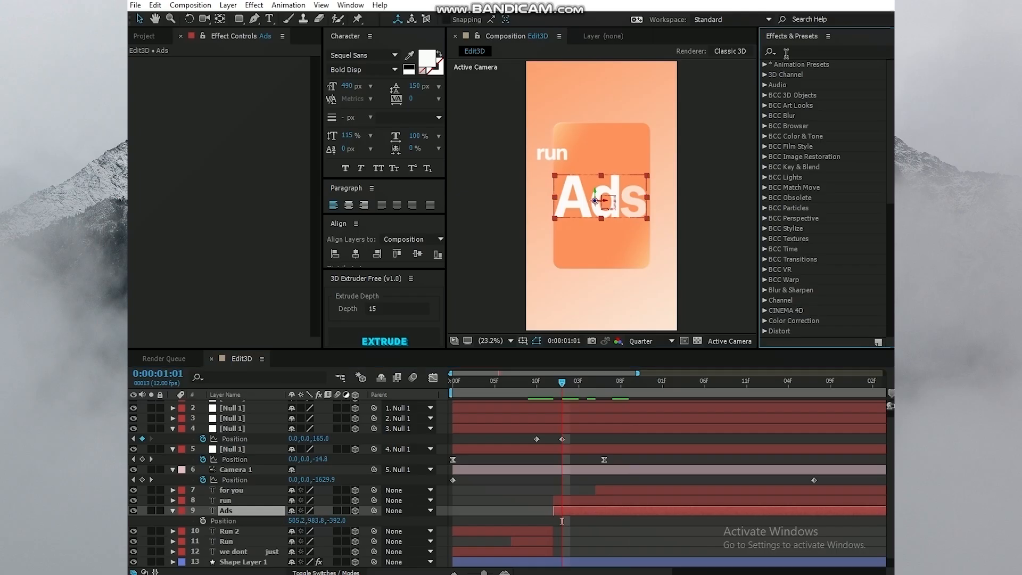
text(g)
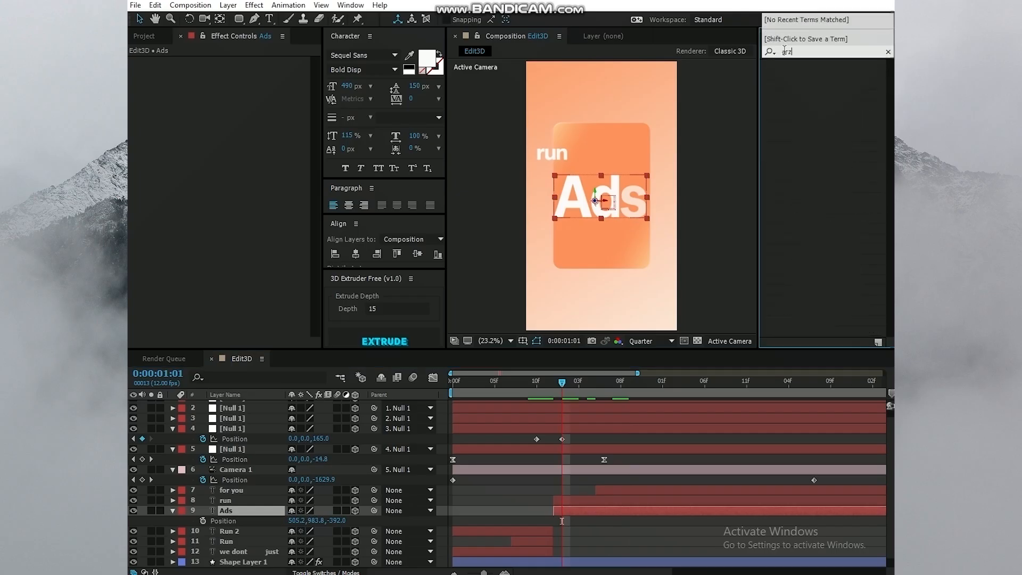
text(rz)
key(BackSpace)
text(ad)
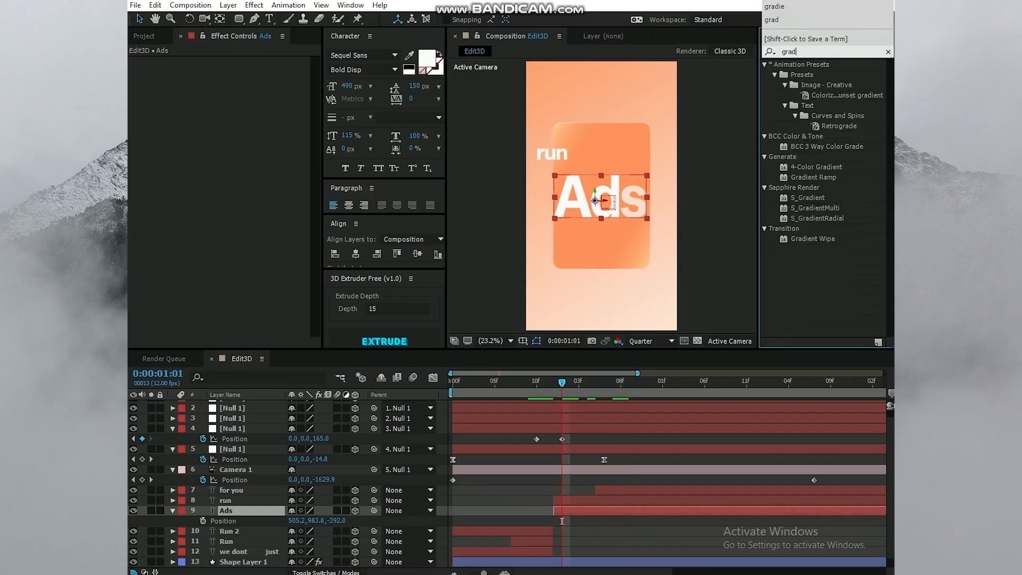
drag(814, 177, 239, 72)
- Set the Ads ramp from 486.5, 512.3 to 486.5, 1145.1, sampling the background's orange as its start color
click(241, 94)
click(594, 221)
click(255, 82)
click(595, 89)
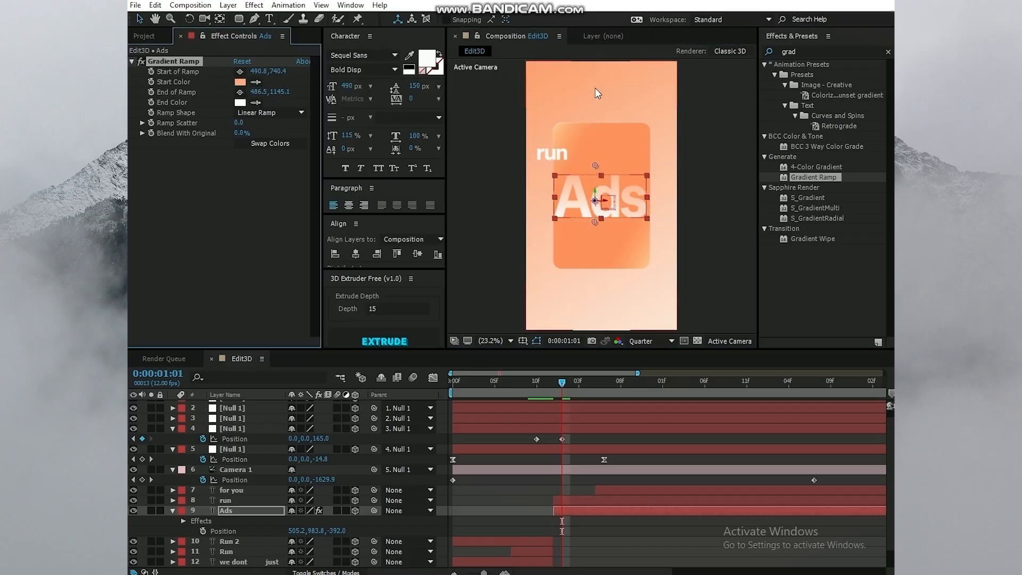
click(240, 71)
click(595, 133)
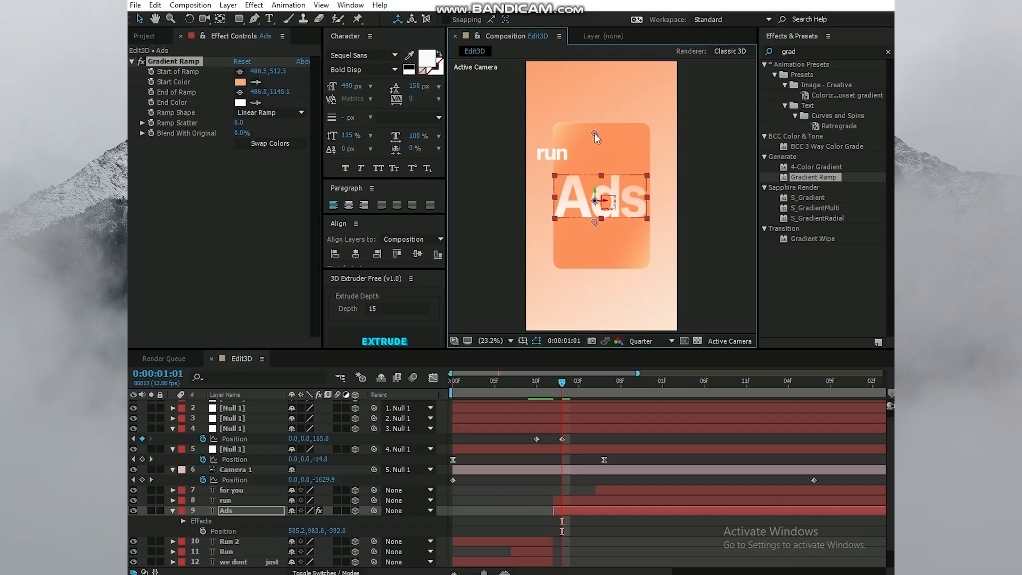
click(621, 534)
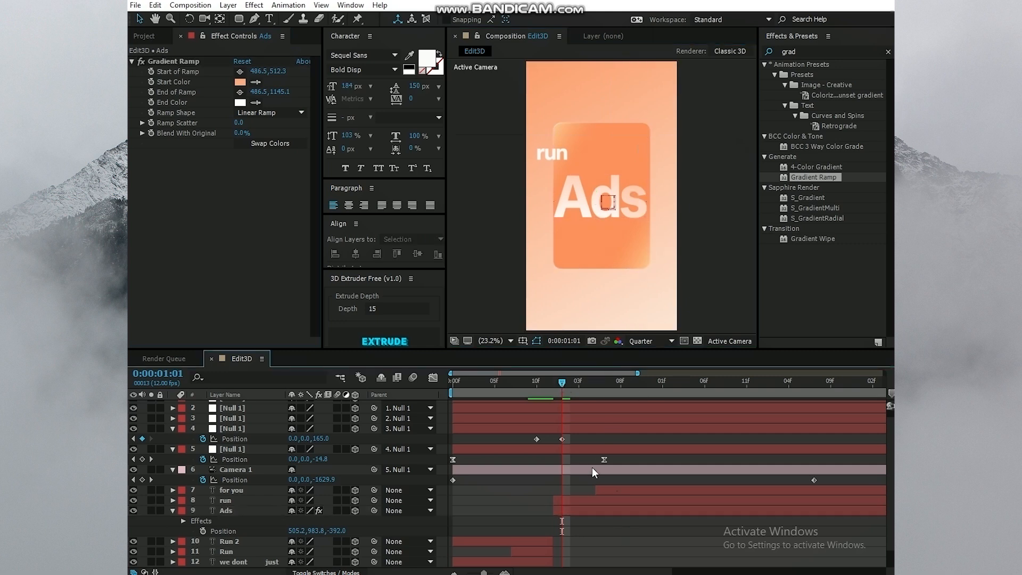
- Nudge the Ads text slightly right to X position 509.2
click(576, 500)
click(576, 512)
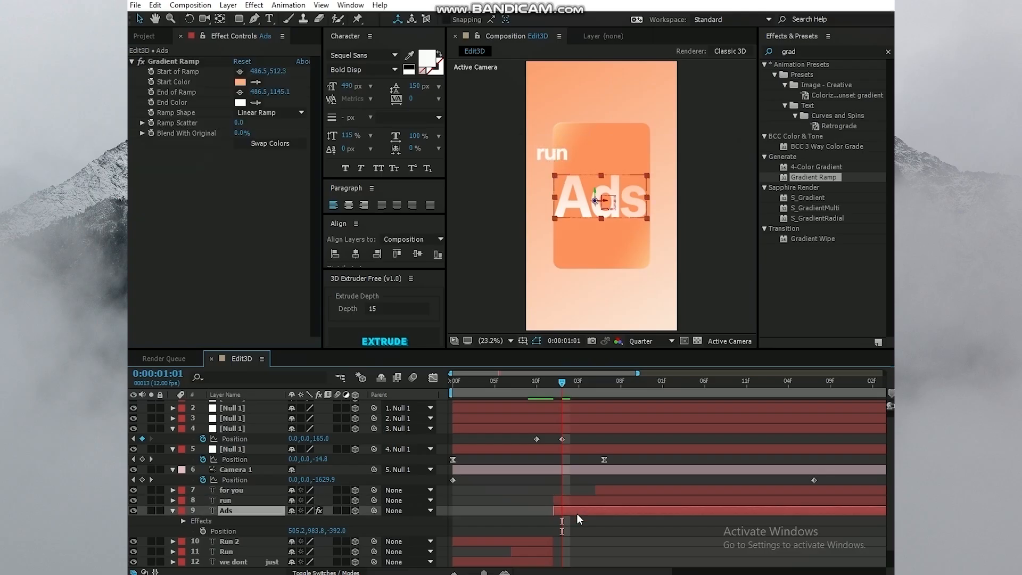
key(Right)
click(592, 515)
- Play back the animation from 0:00:00:09 to check the gradient-filled Ads text
click(531, 374)
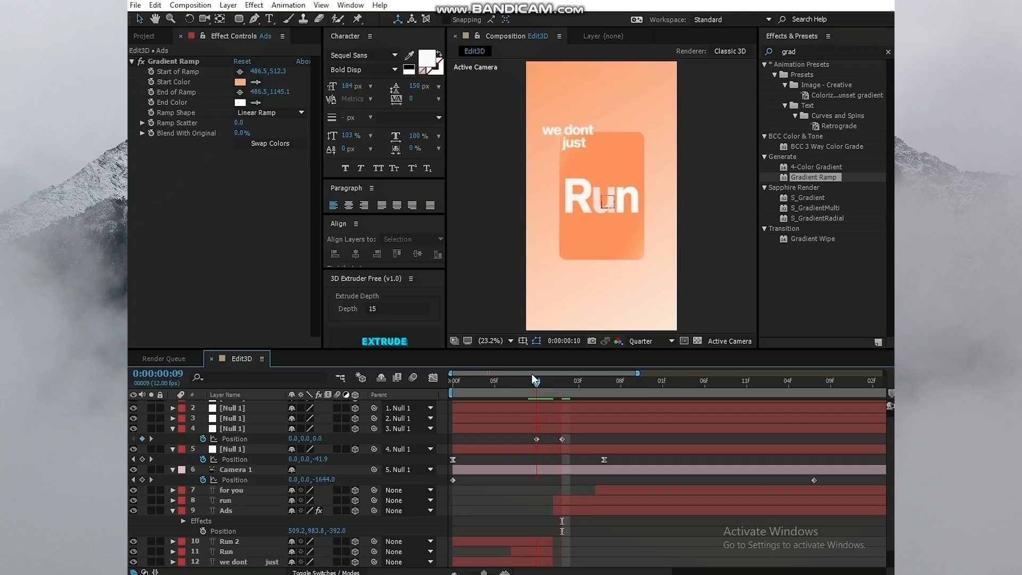
key(space)
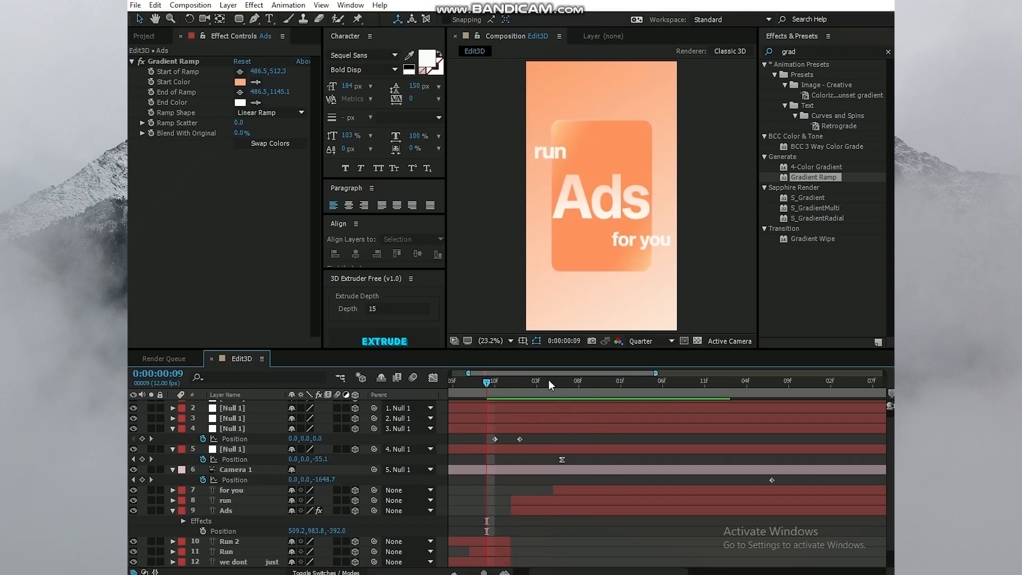
key(space)
- Move the "for you" layer's Range Selector Start keyframes so they begin at 0:00:01:05
drag(538, 385, 581, 400)
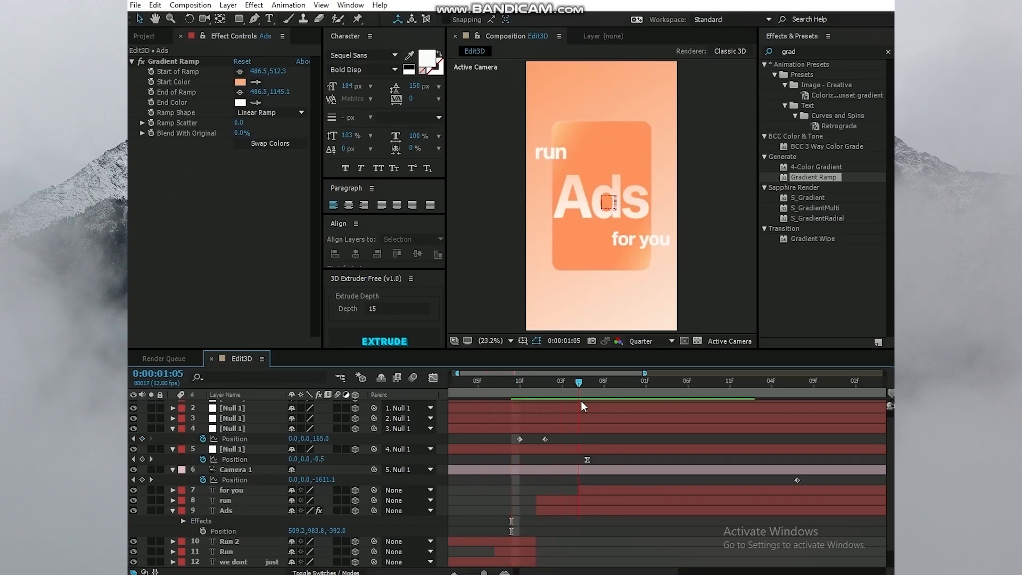
click(598, 490)
key(u)
click(471, 514)
drag(478, 512, 617, 507)
click(651, 504)
click(617, 507)
- Shift the "for you" layer one frame earlier to 0:00:01:04 and preview it
drag(577, 381, 535, 370)
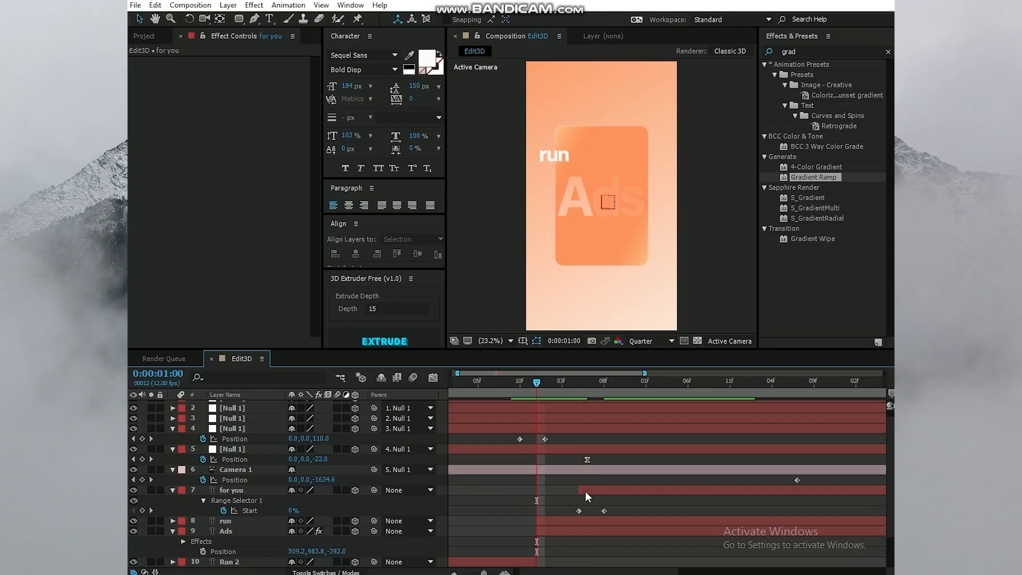
drag(585, 491, 583, 491)
key(space)
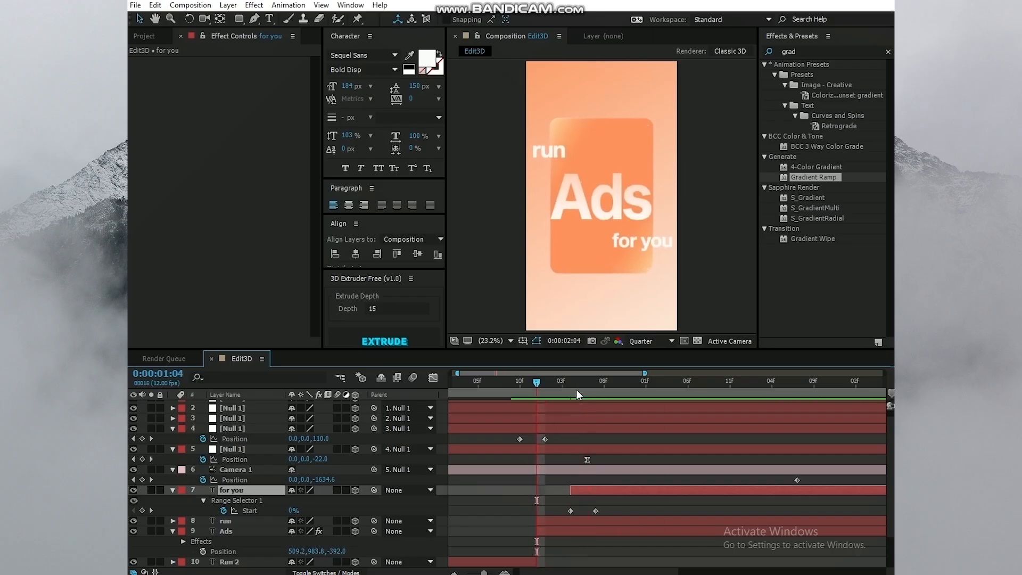
- Keyframe the third layer's null Position at 0:00:01:08 and set its Z to 78 at 0:00:02:00
click(521, 418)
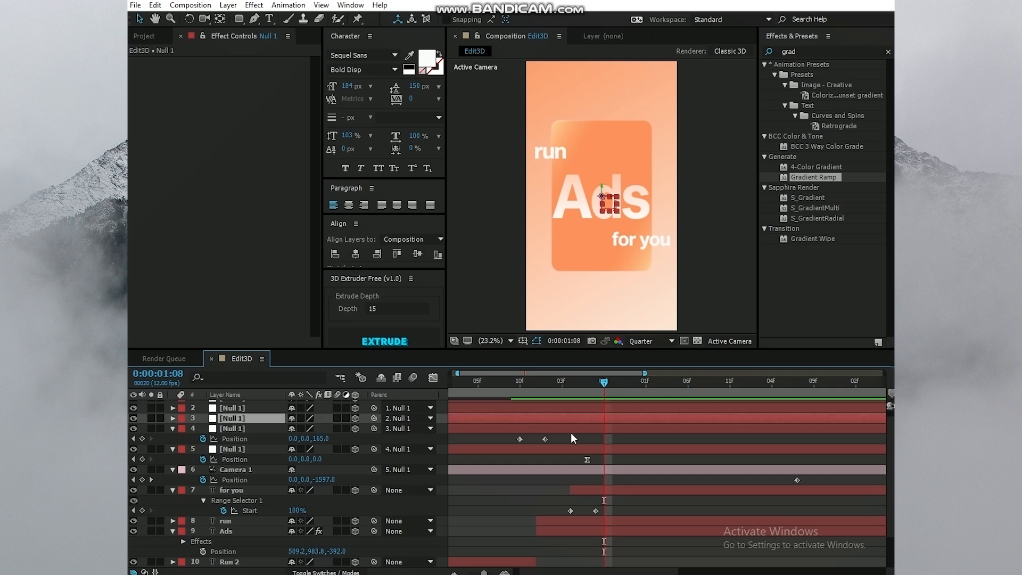
key(p)
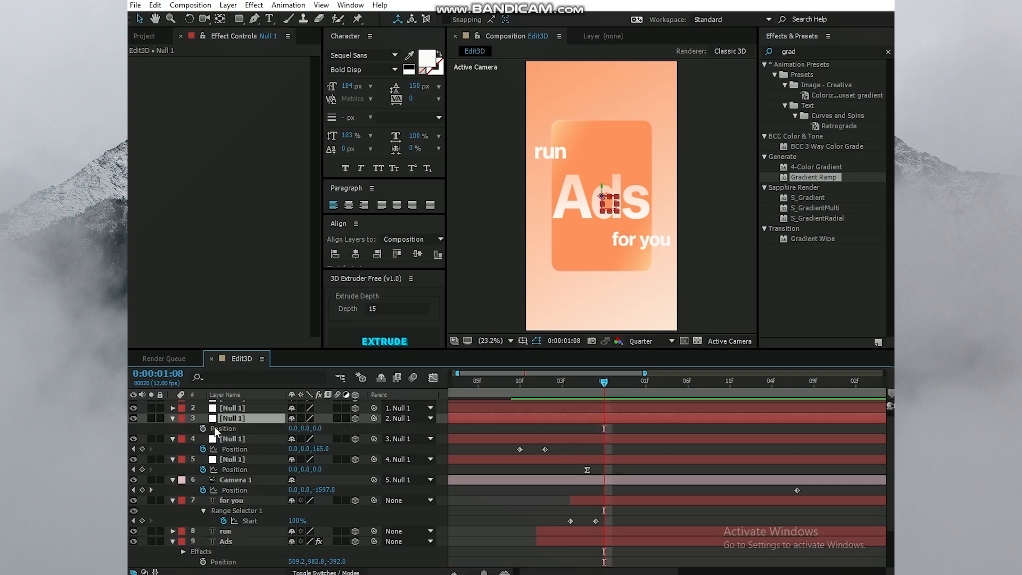
click(203, 429)
drag(603, 381, 630, 386)
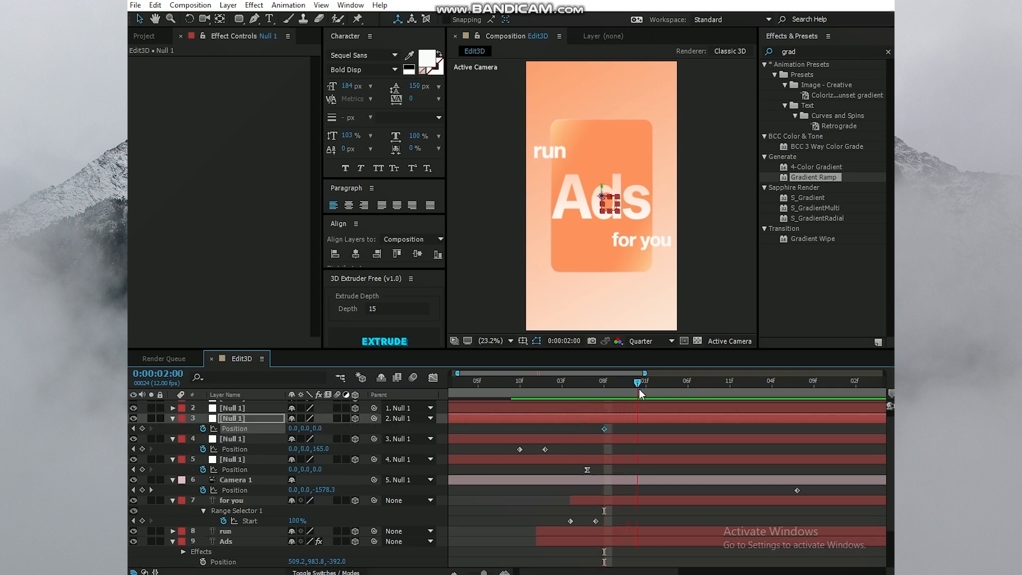
drag(321, 428, 364, 428)
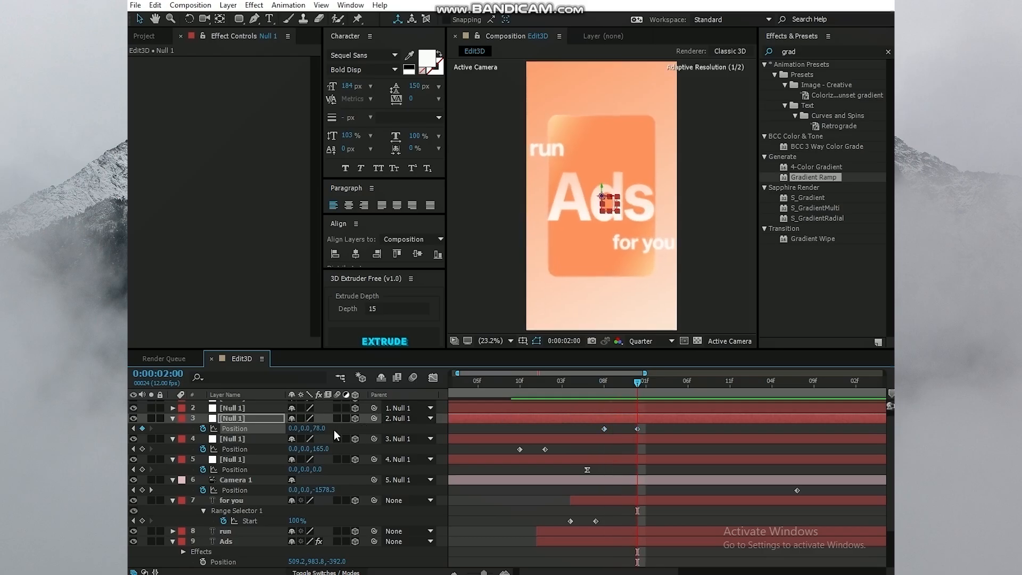
click(456, 450)
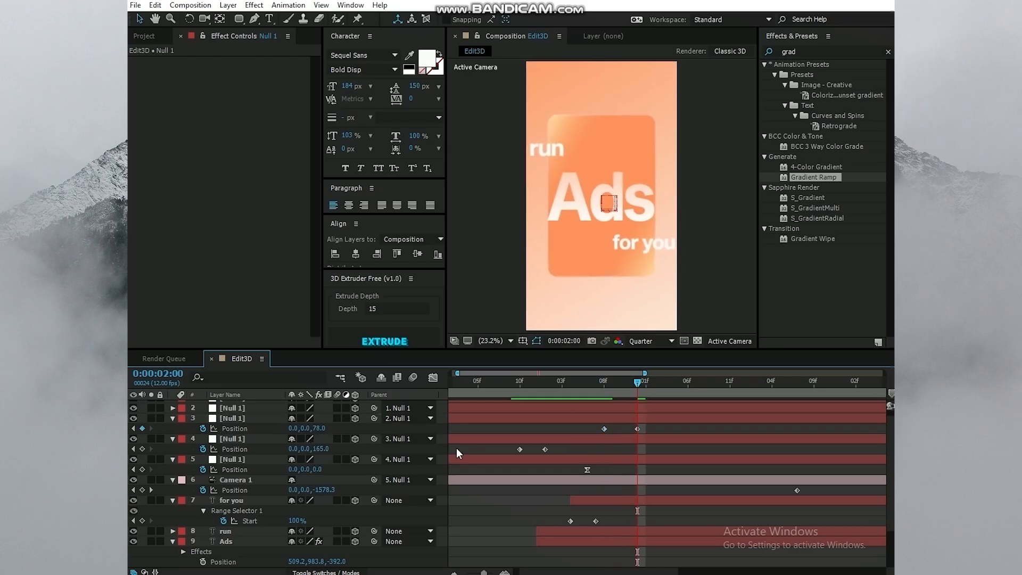
- Preview the push-in, then shift the third layer's null Position keyframes two frames later, to 0:00:01:10 and 0:00:02:02
drag(635, 383, 520, 383)
key(space)
click(621, 382)
drag(604, 429, 621, 430)
drag(637, 429, 654, 429)
click(663, 450)
- Set the Run layer's Z position to -216 and reveal the Run 2 layer's position
drag(623, 382, 520, 383)
drag(484, 572, 481, 573)
scroll(514, 537, down, 2)
click(515, 533)
key(p)
drag(339, 541, 258, 527)
click(234, 522)
key(p)
scroll(660, 227, up, 1)
drag(655, 222, 647, 216)
scroll(526, 491, down, 1)
click(522, 519)
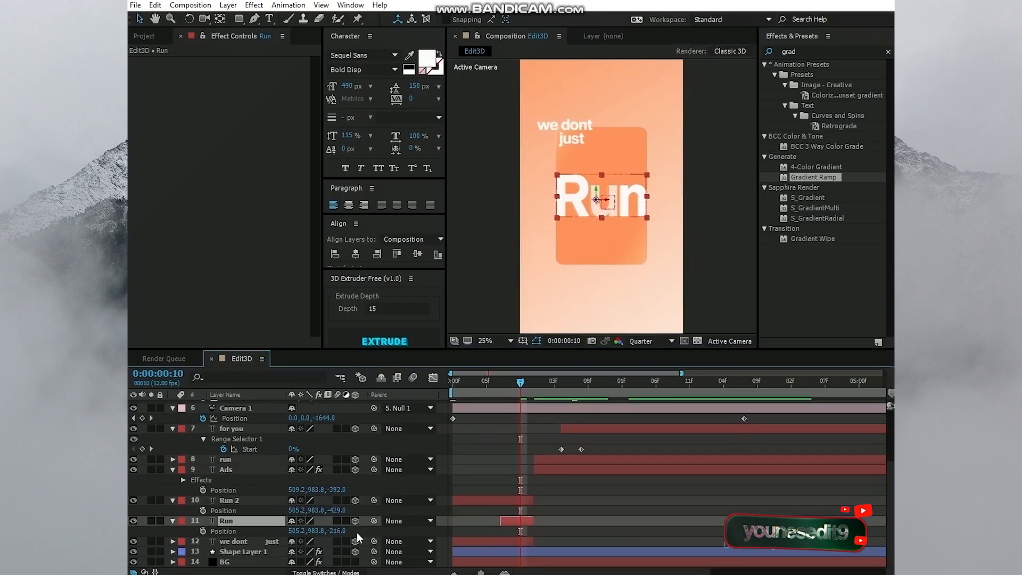
- Preview the opening and set the Run 2 layer's Z position to -216 to match Run
click(454, 381)
key(space)
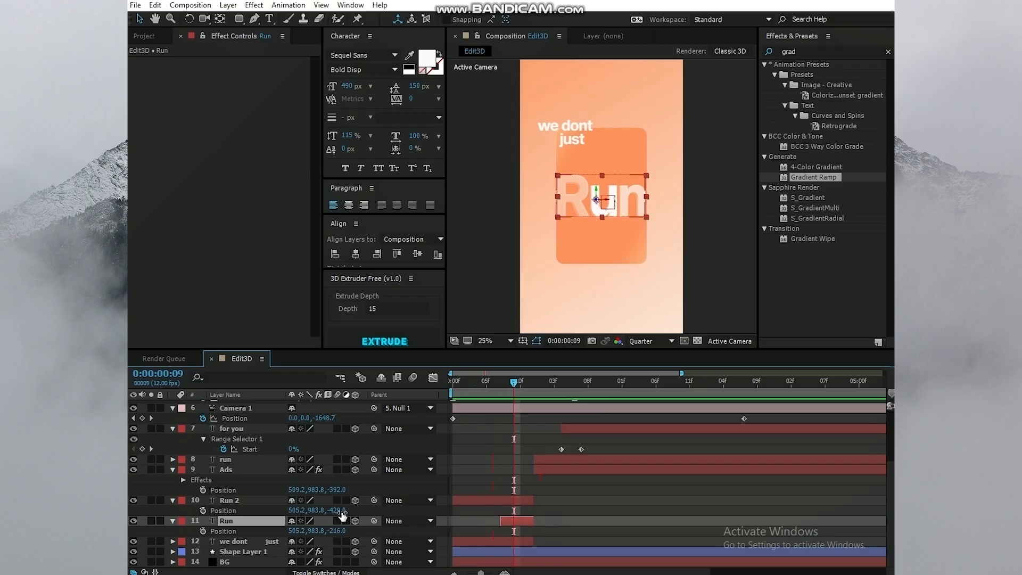
click(338, 510)
text(-216)
key(Return)
drag(640, 215, 645, 215)
- Play back the animation from near the start to check the depth of both Run layers
click(532, 366)
click(459, 382)
key(space)
key(space)
click(525, 500)
shift+click(525, 521)
click(591, 422)
key(space)
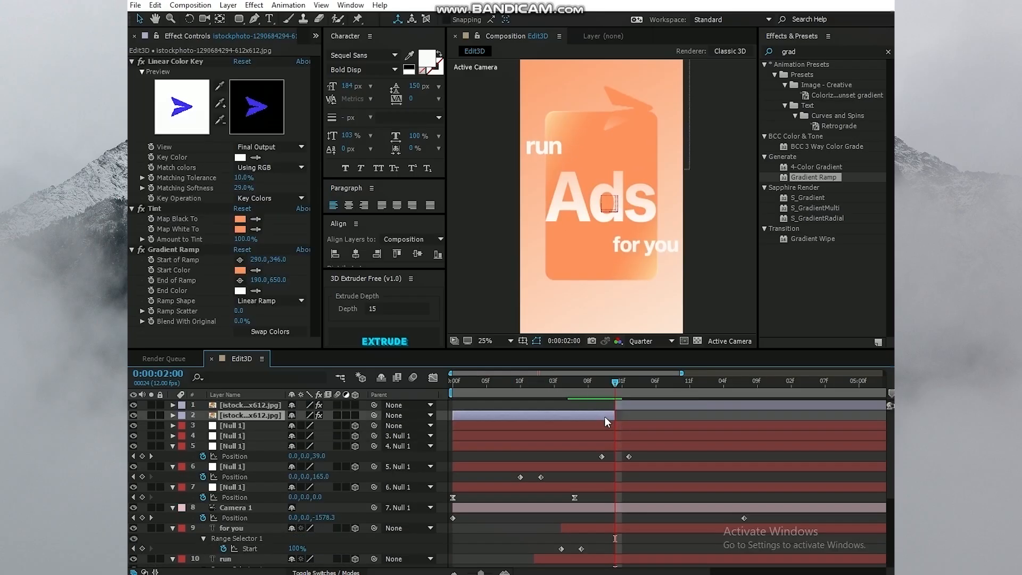
- Delete the lower of the two paper-plane image layers and start the remaining one at 0:00:01:10
key(Delete)
click(634, 405)
drag(606, 380, 615, 388)
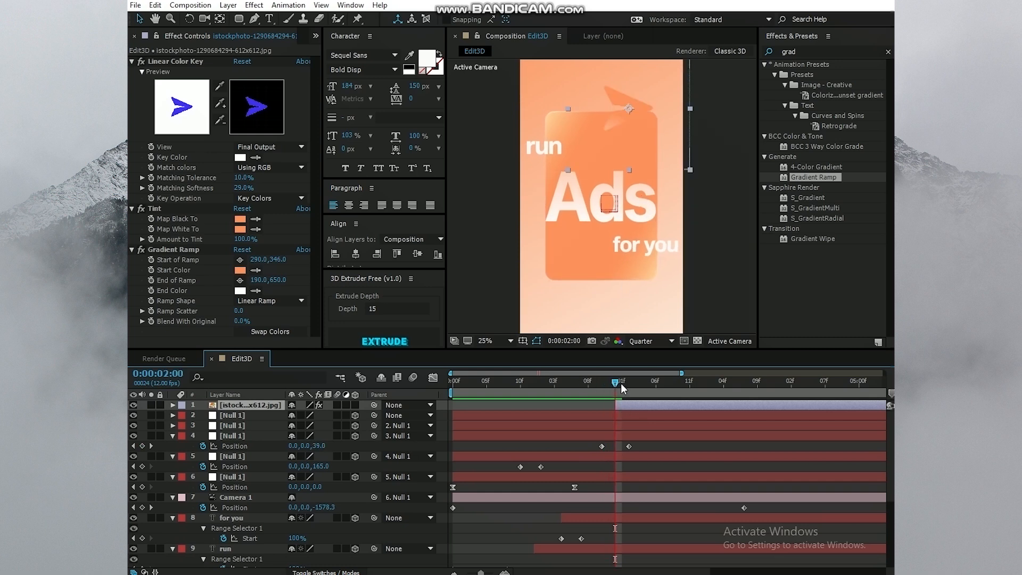
drag(615, 385, 605, 379)
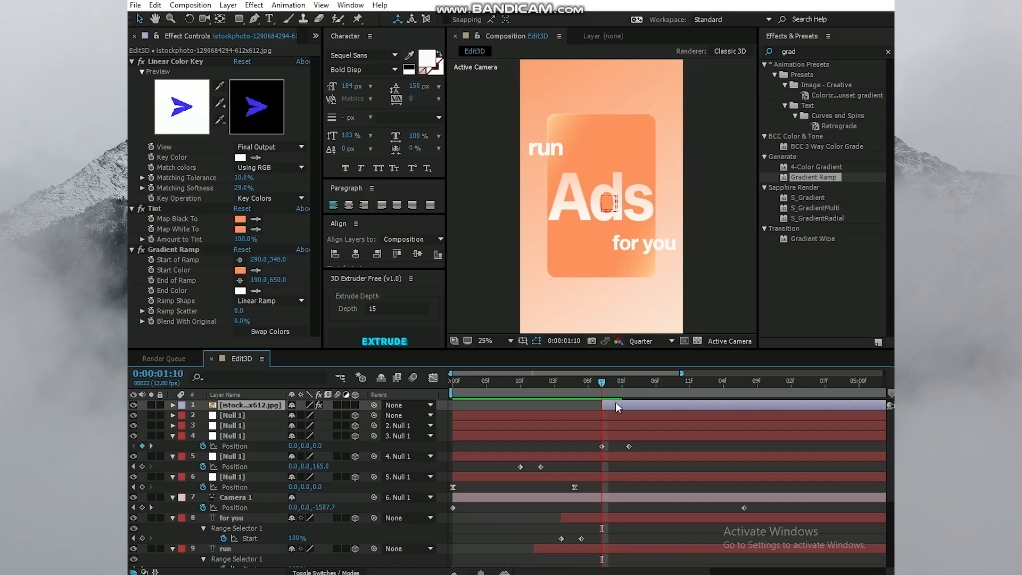
- Place the paper-plane image at 148, 332, keyframe its Position at 0:00:01:10, and make the layer 3D
drag(629, 108, 552, 102)
key(p)
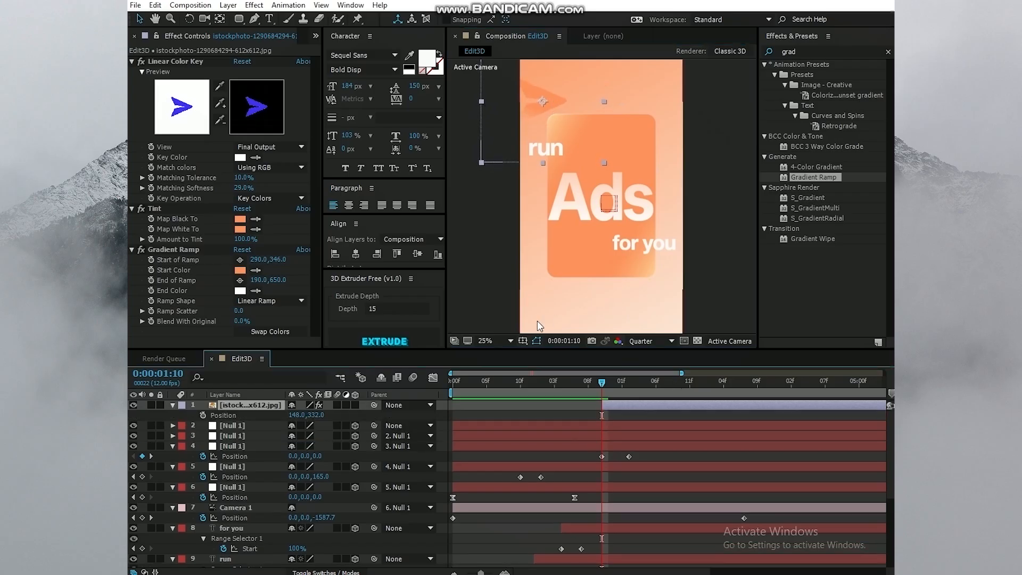
click(510, 341)
click(500, 354)
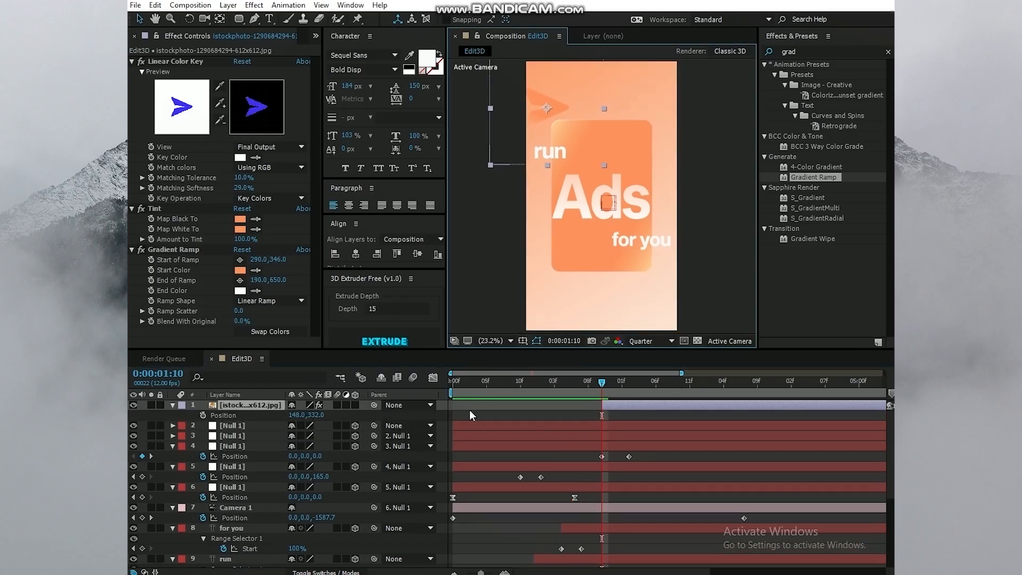
click(203, 415)
click(354, 405)
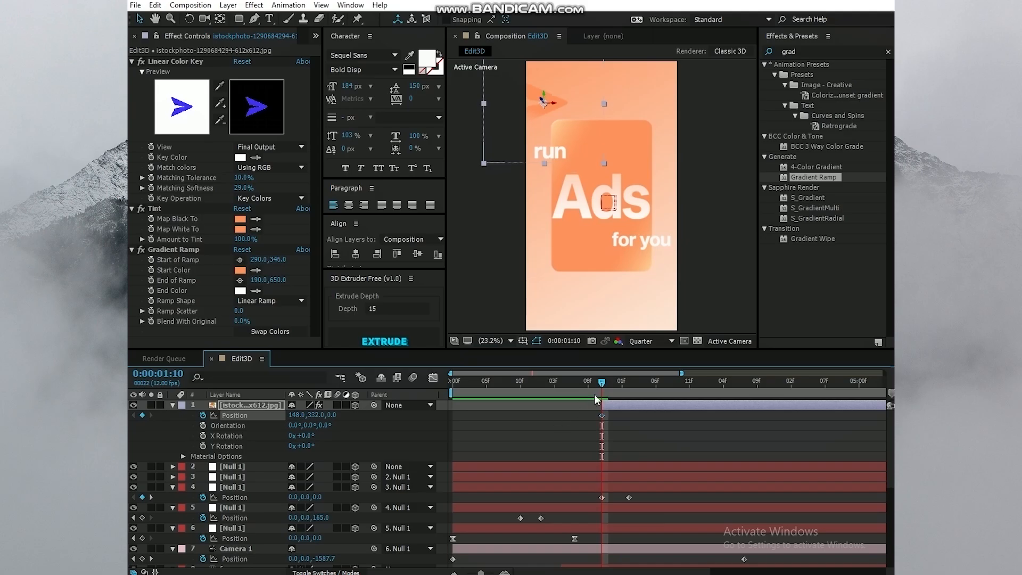
- At 0:00:02:08, move the paper plane across to about X 901 and scale it down slightly
drag(607, 382, 670, 382)
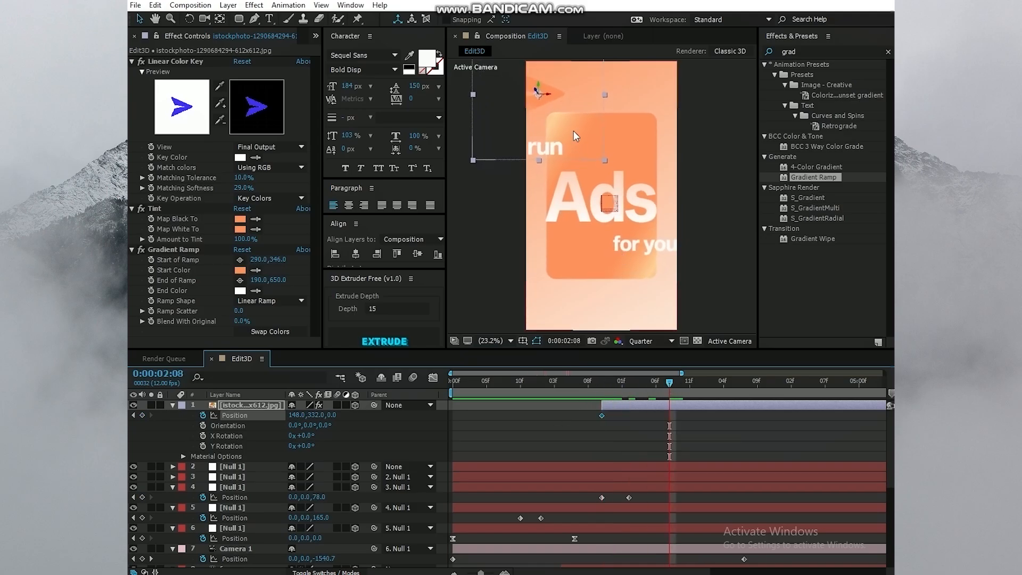
drag(552, 97, 658, 102)
drag(727, 160, 719, 153)
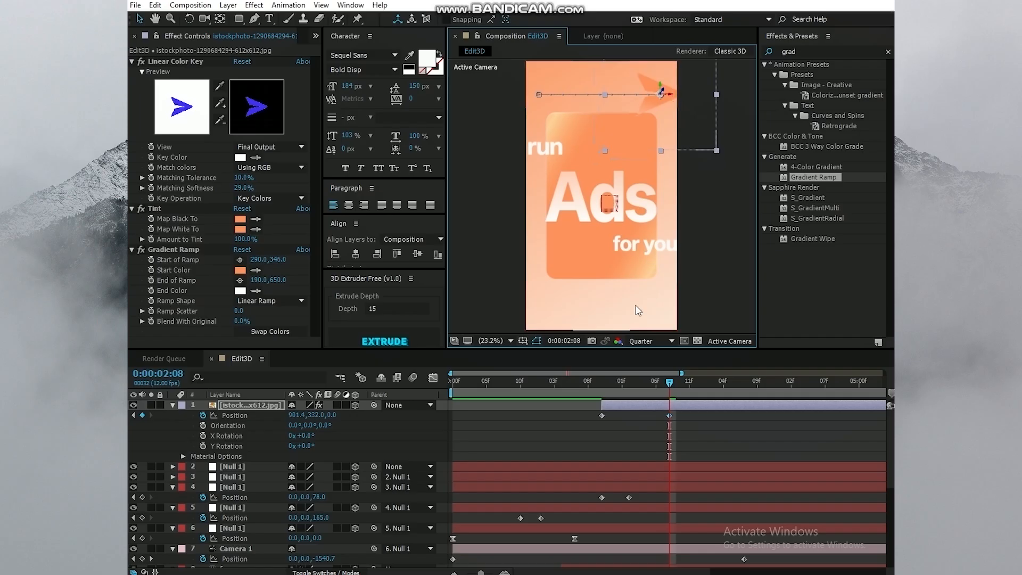
- Preview the paper plane's flight and pull its end position at 0:00:02:08 back to X 755
click(621, 383)
drag(610, 384, 668, 392)
click(602, 382)
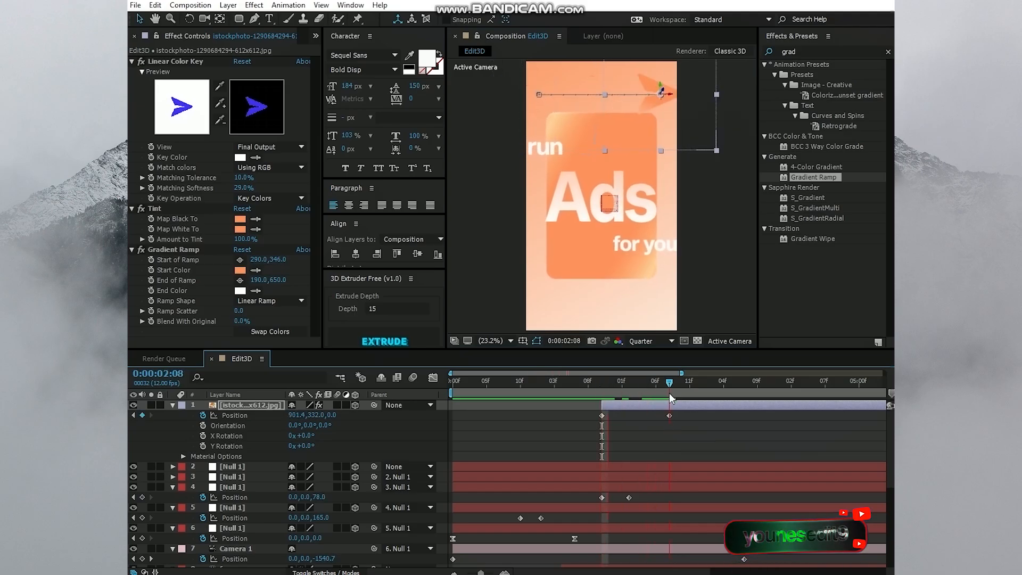
drag(674, 95, 650, 100)
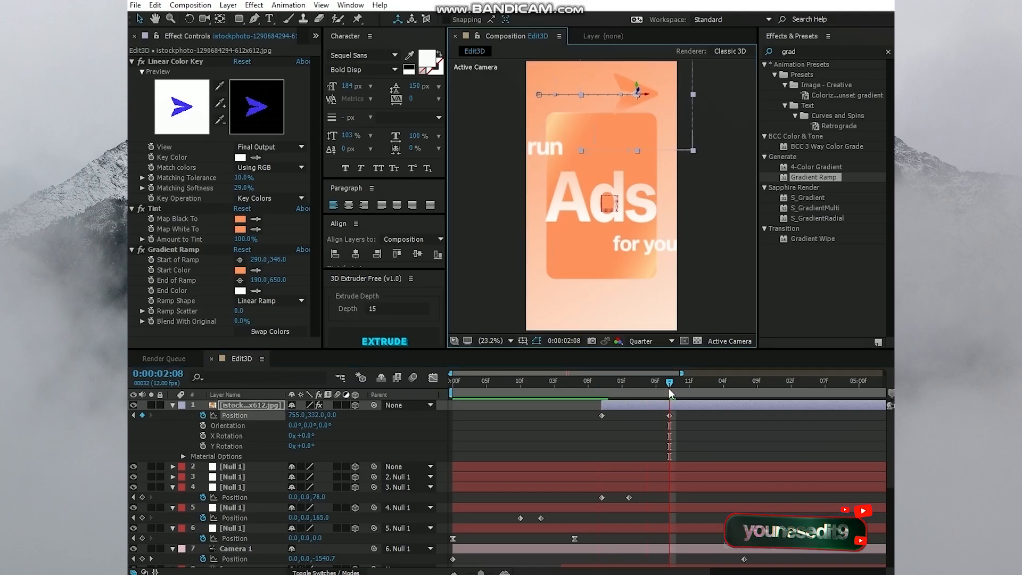
- Move the paper plane's second Position keyframe to 0:00:02:01, then shift the plane slightly farther forward along X at 0:00:03:04 and review the motion
click(669, 416)
drag(669, 416, 622, 422)
drag(603, 384, 723, 402)
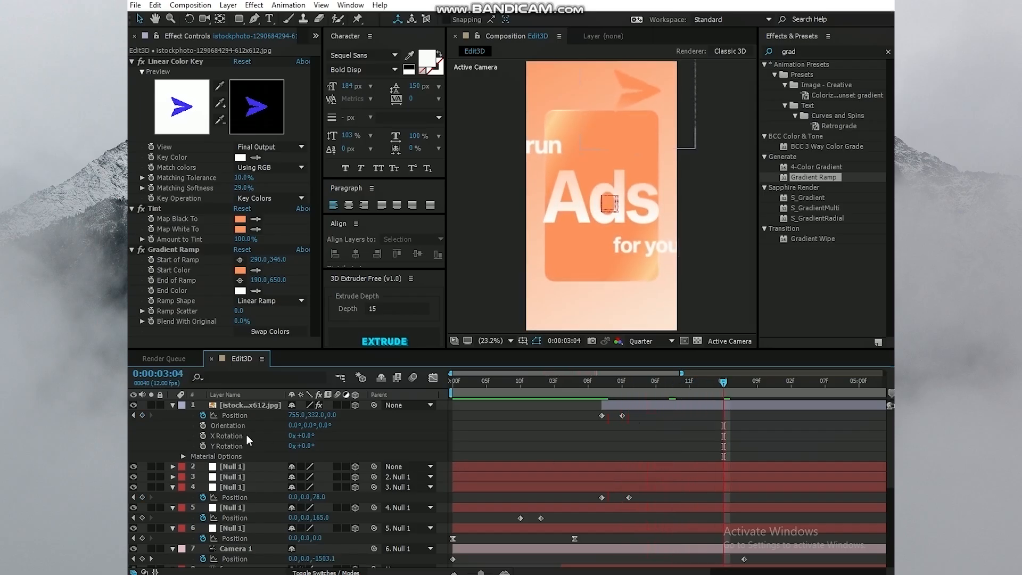
click(241, 406)
drag(652, 93, 678, 91)
click(597, 382)
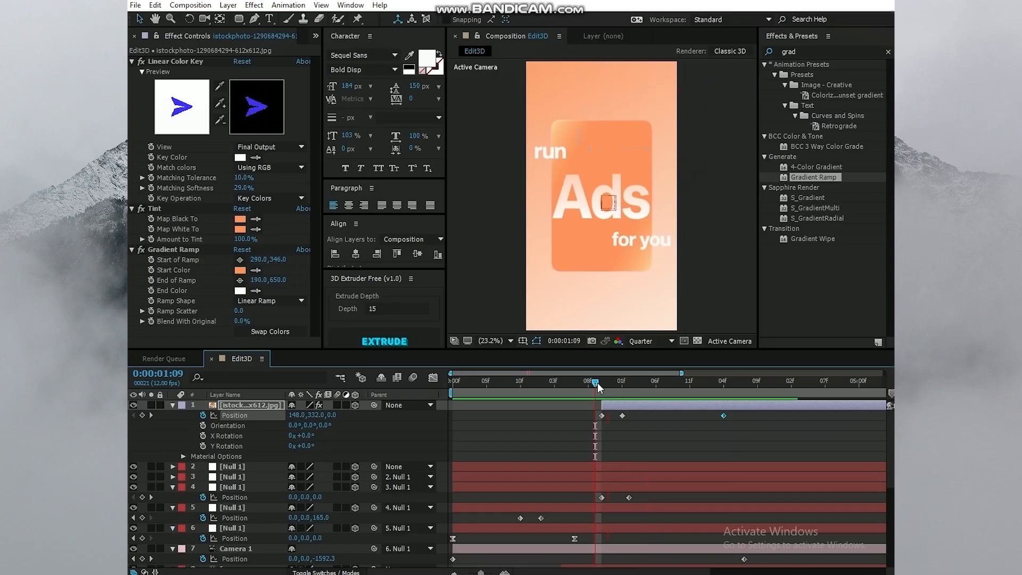
drag(597, 382, 639, 388)
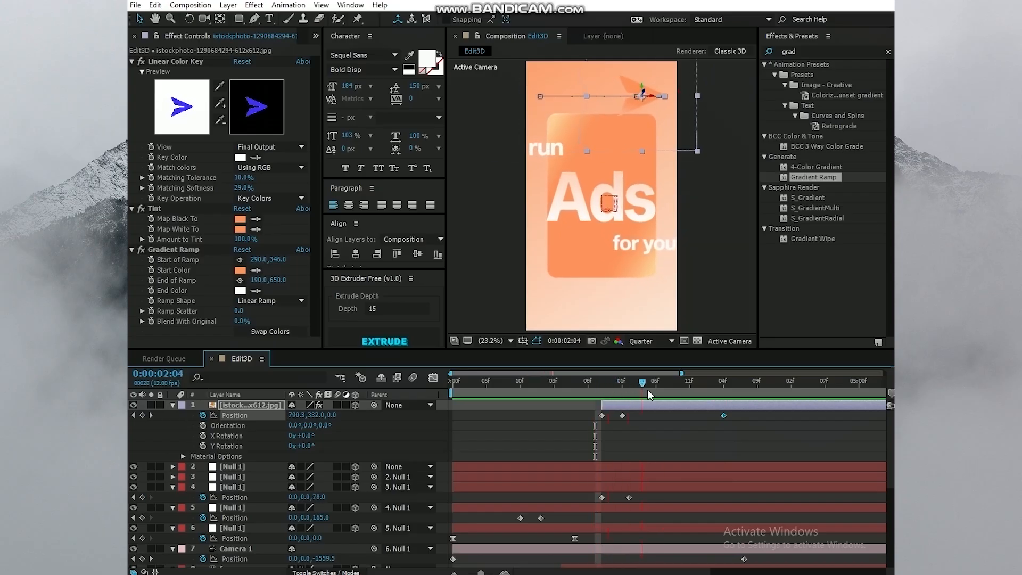
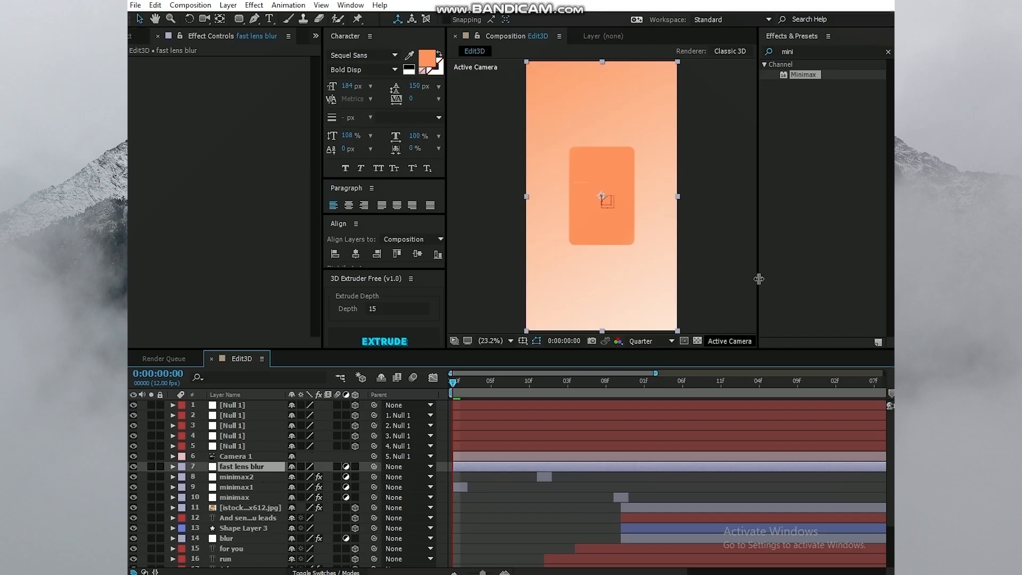
- Find the BCC Fast Lens Blur effect and apply it to the fast lens blur adjustment layer
click(821, 52)
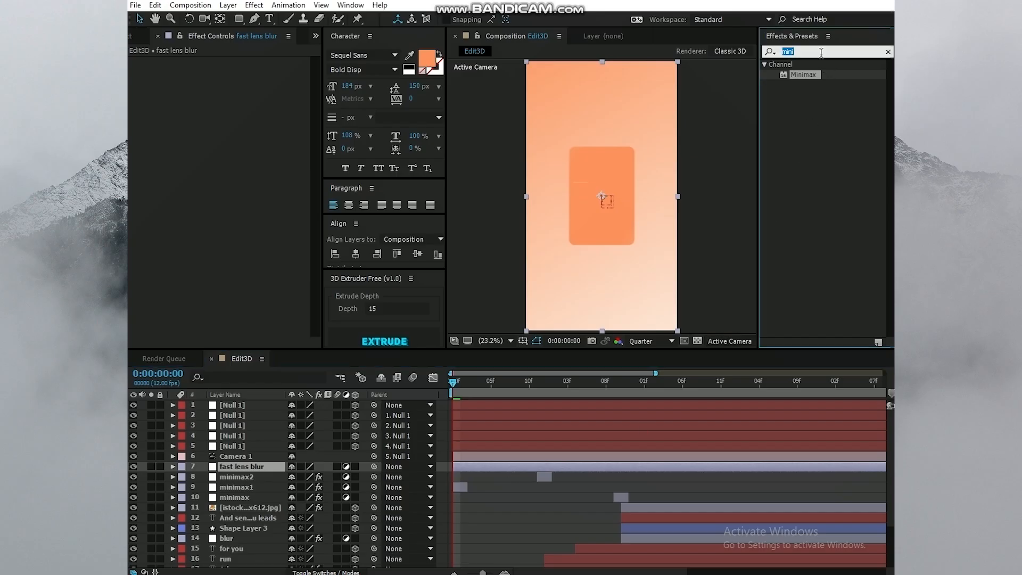
text(fast)
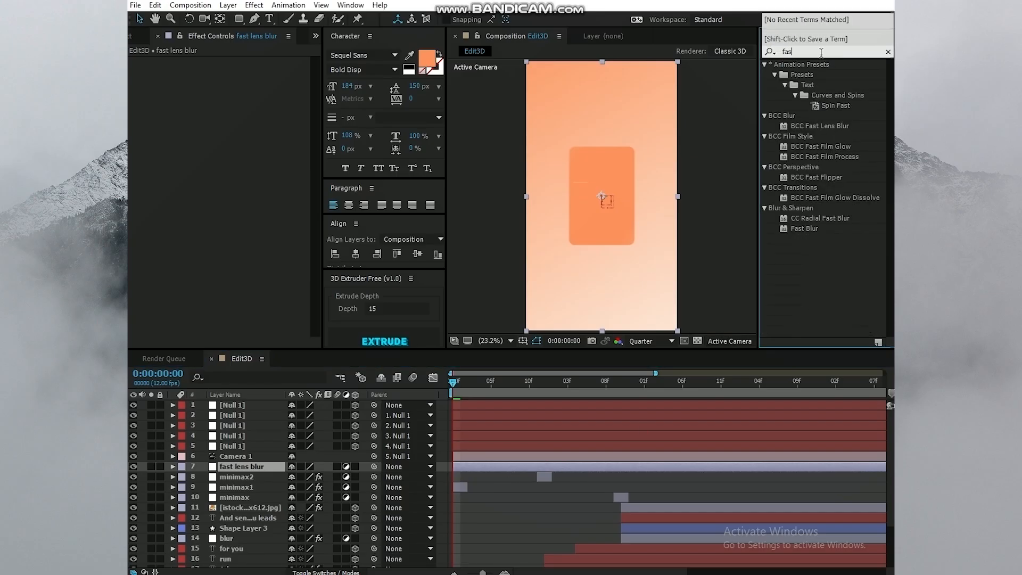
click(822, 126)
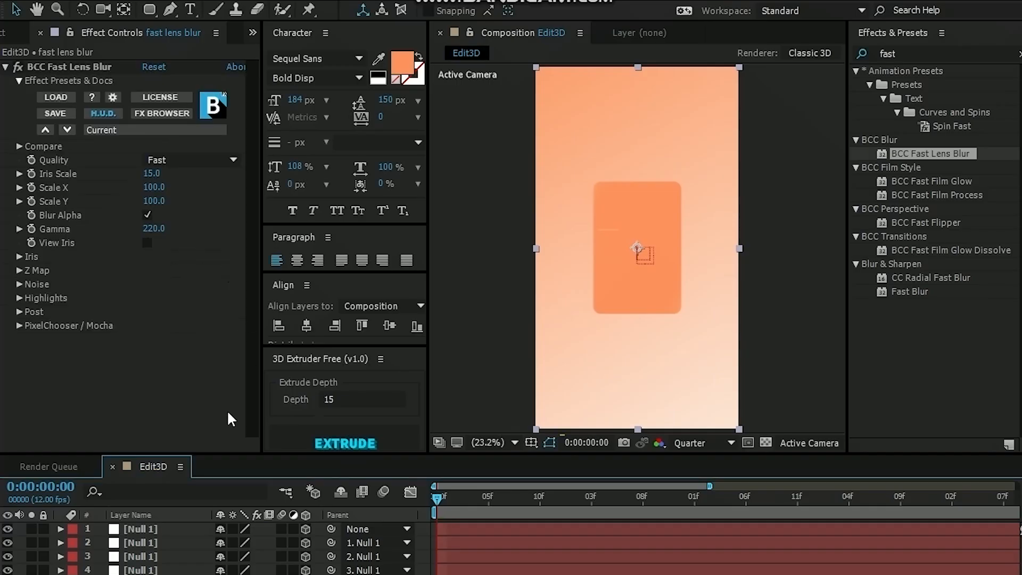
- Keyframe the lens blur's Iris Scale at 20 on 0:00:00:00 and at 0 on 0:00:00:06
click(157, 173)
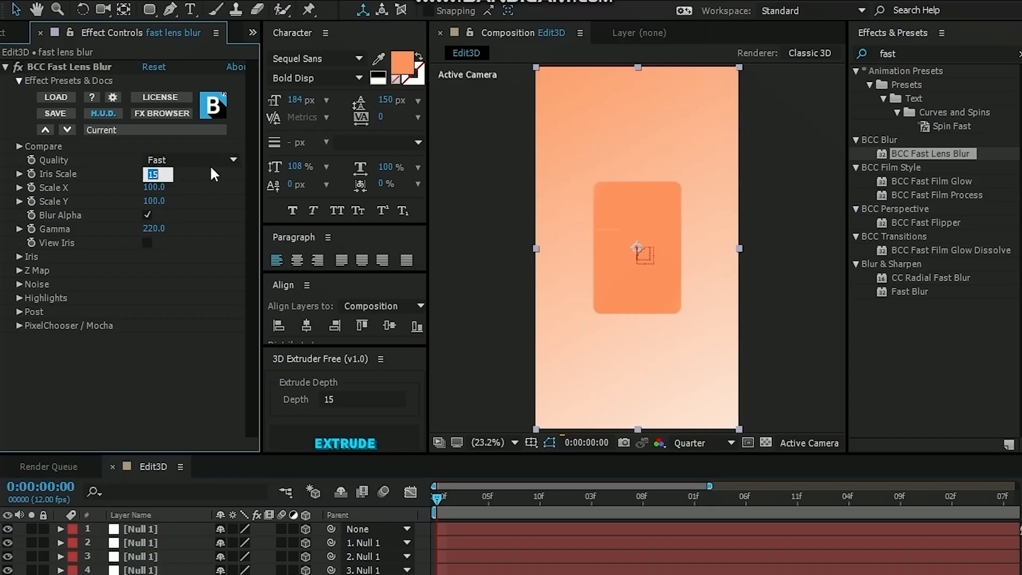
text(20)
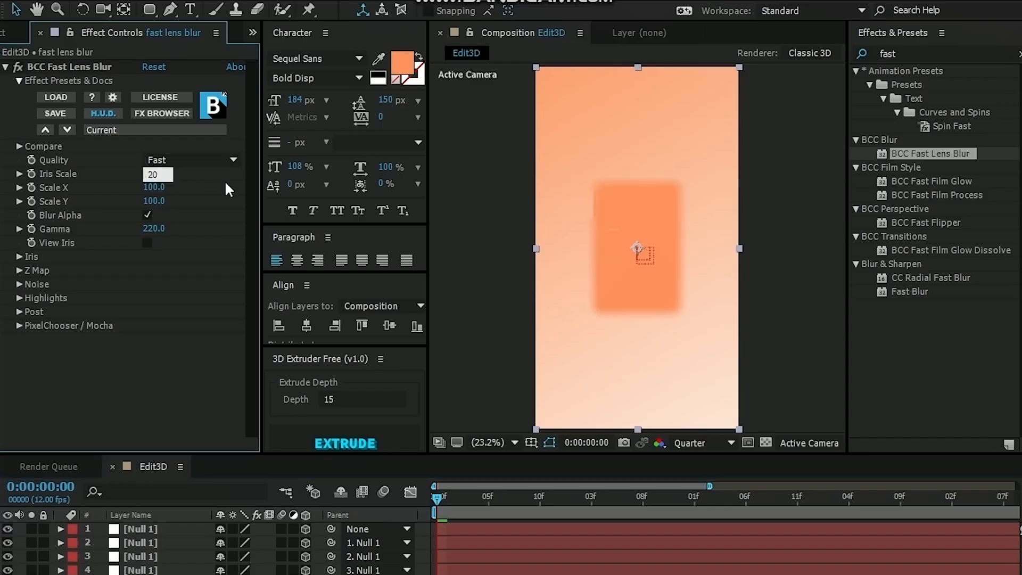
key(Return)
click(31, 172)
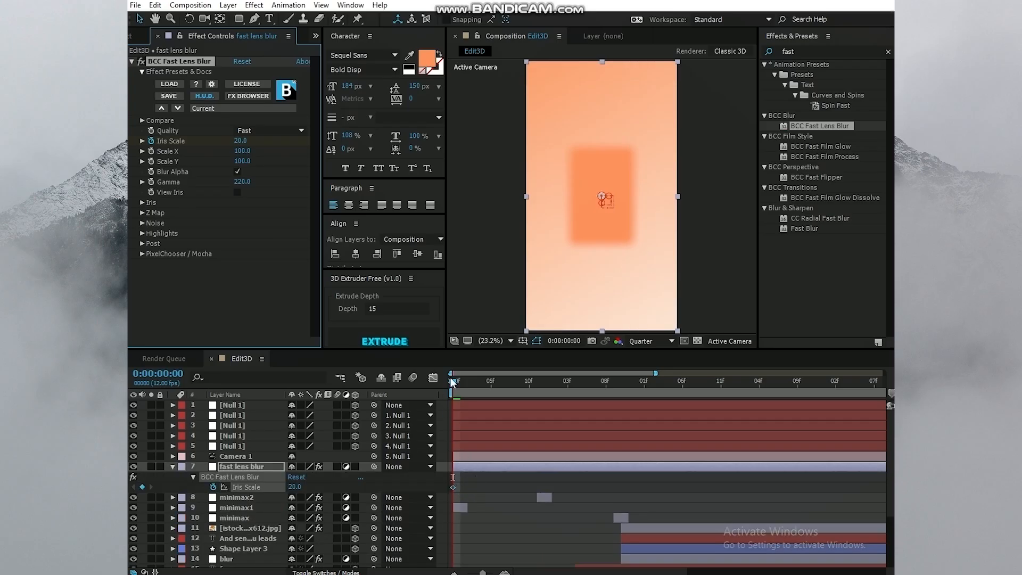
drag(461, 381, 499, 383)
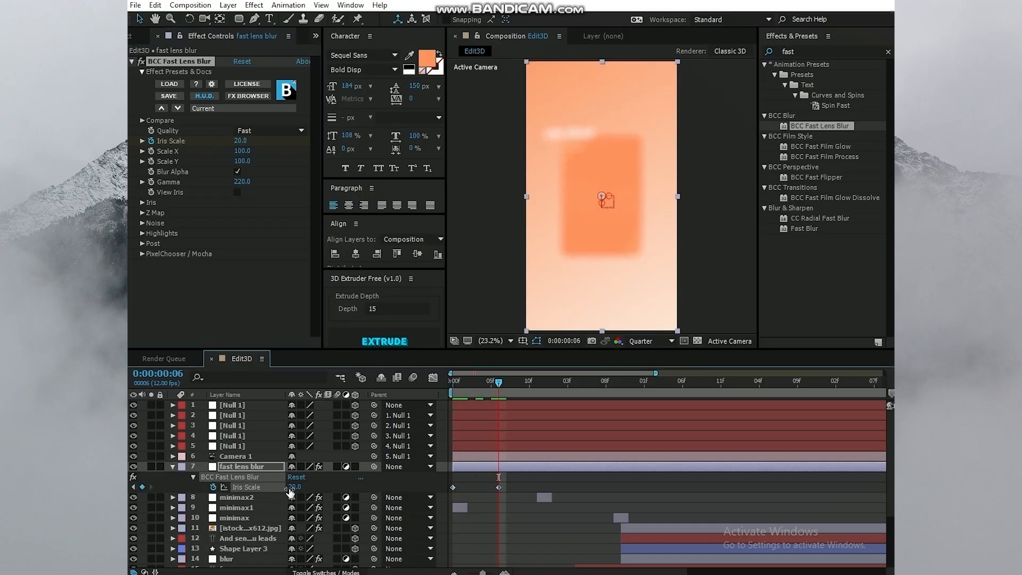
key(Return)
- Reshape the Iris Scale speed graph so the blur drops fastest at the start and eases out slowly, and preview it
click(433, 378)
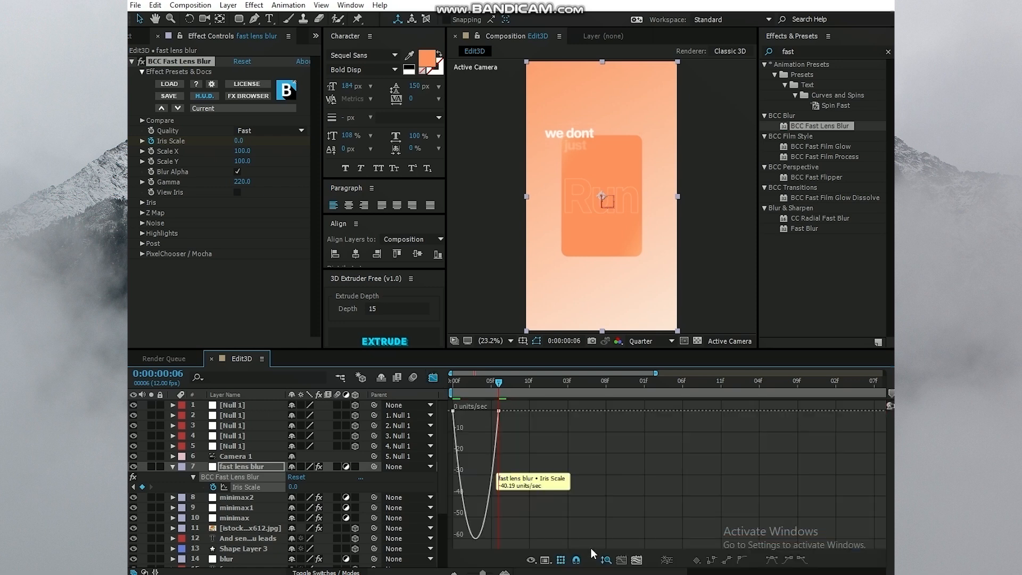
click(636, 561)
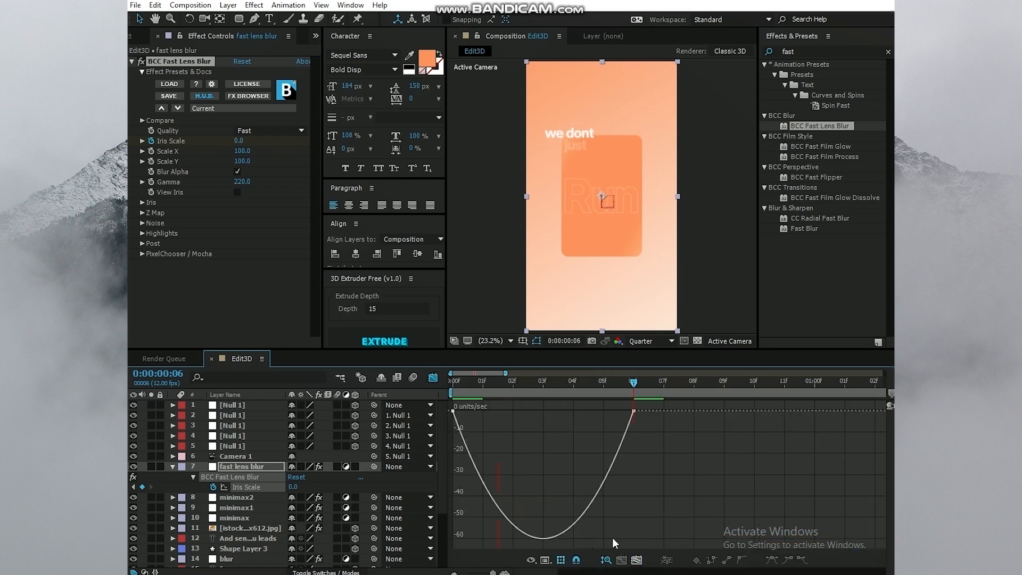
click(586, 506)
drag(604, 416, 482, 414)
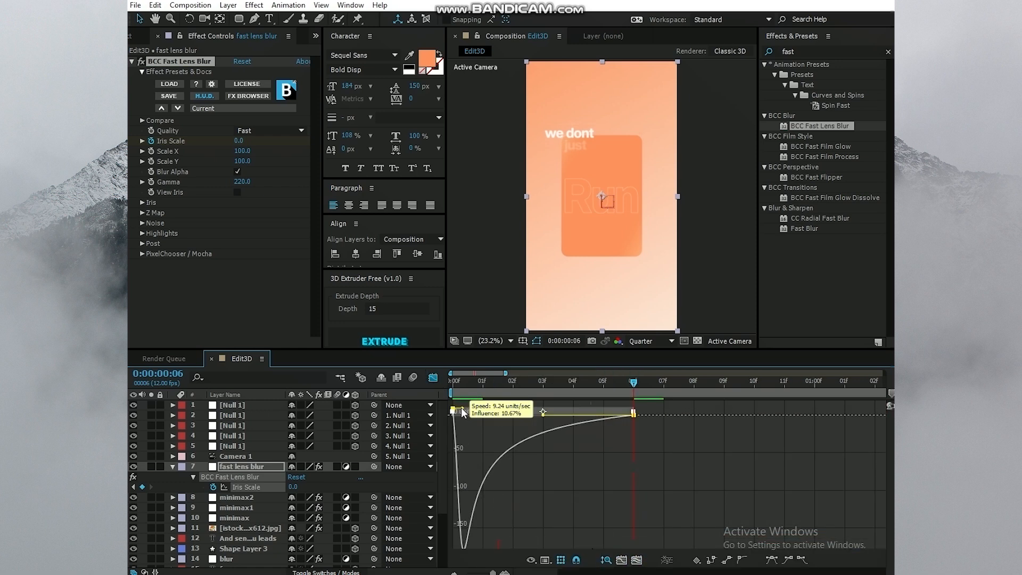
click(453, 381)
key(space)
key(space)
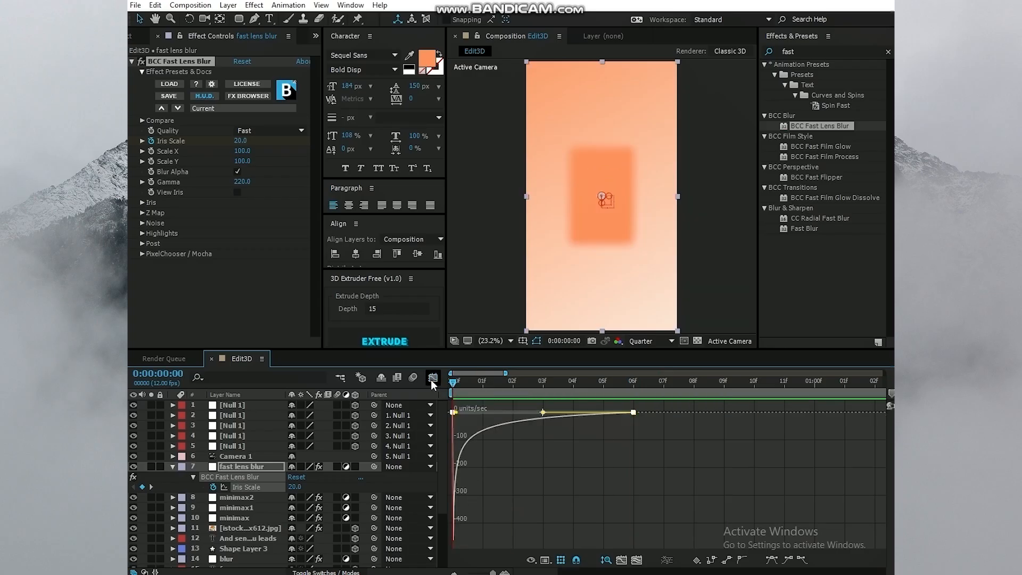
click(432, 379)
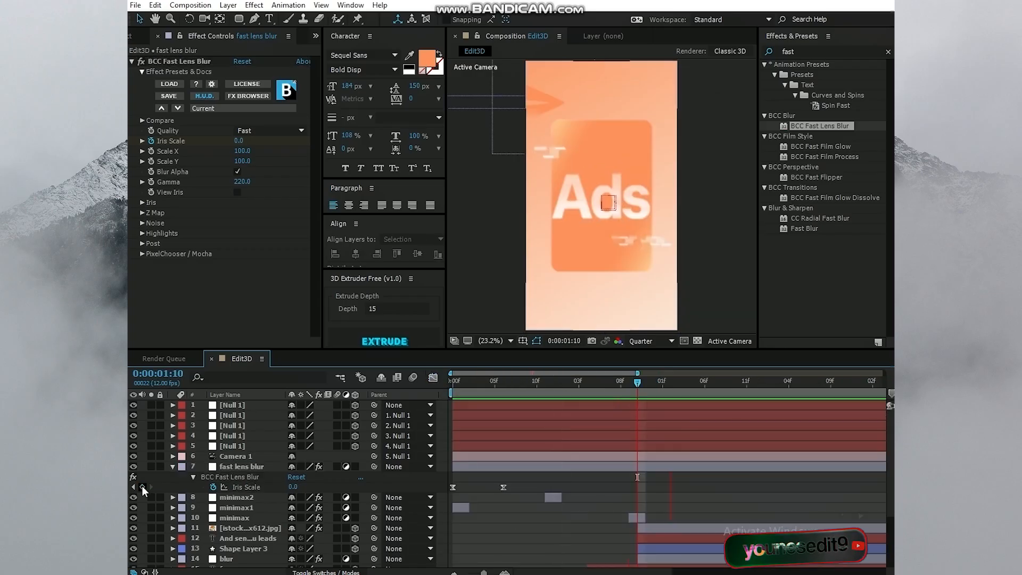
- Add a second blur pulse with Iris Scale keyframes of 0 at 0:00:01:08, 5 at 0:00:01:10 and 0 at 0:00:02:01
click(141, 487)
click(142, 487)
mouse_move(637, 488)
mouse_down()
mouse_move(628, 488)
mouse_move(646, 487)
mouse_up()
click(293, 487)
text(5)
click(339, 483)
drag(638, 381, 621, 381)
drag(629, 488, 620, 488)
drag(646, 488, 672, 480)
click(656, 478)
- Adjust the easing of the second blur pulse's Iris Scale keyframes in the speed graph and preview the pulse
click(630, 383)
click(433, 378)
drag(878, 435, 865, 436)
key(space)
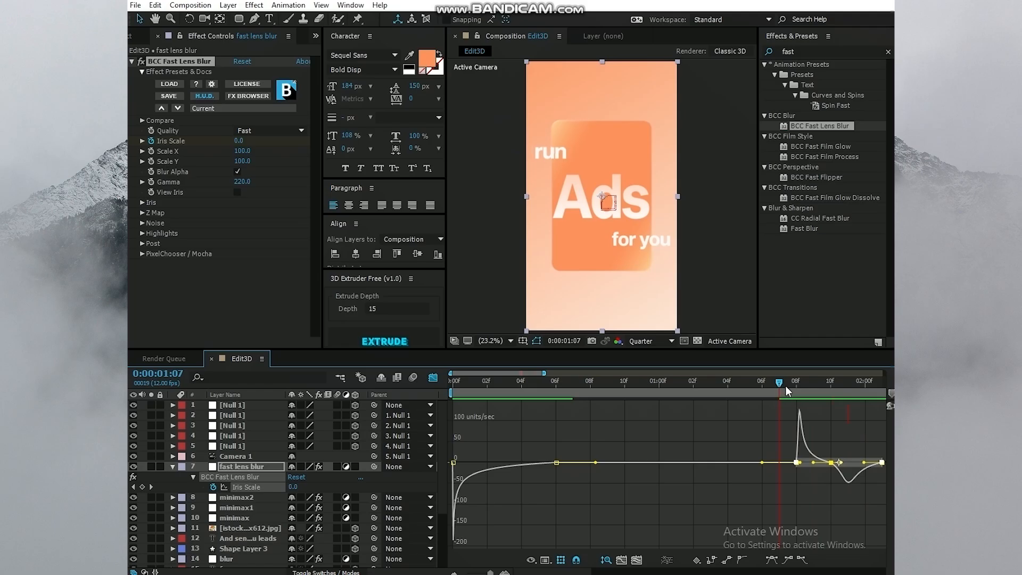
key(space)
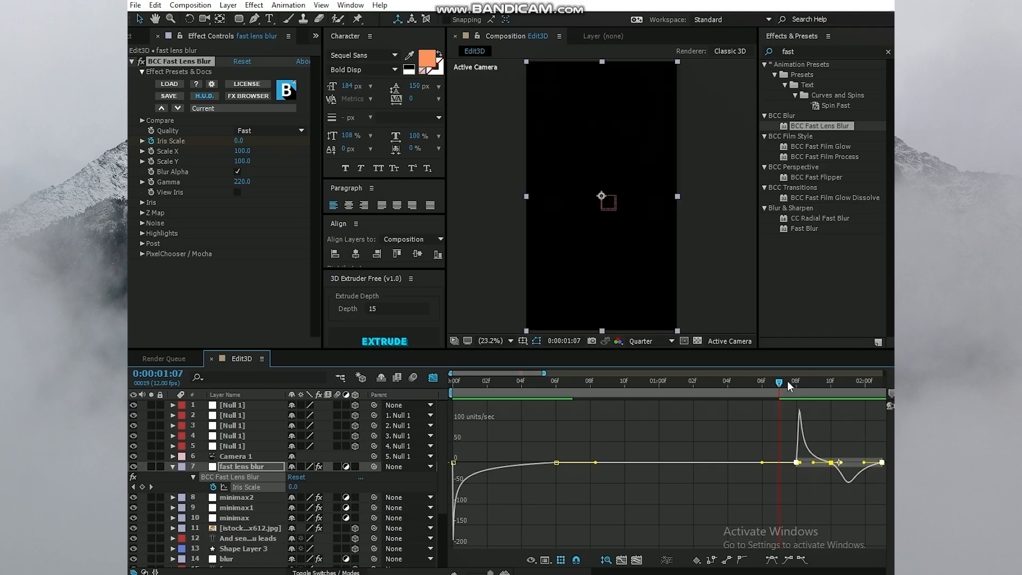
click(429, 380)
- Create a new adjustment layer, place it directly below Camera 1, and apply the deep glow user preset to it
right_click(417, 362)
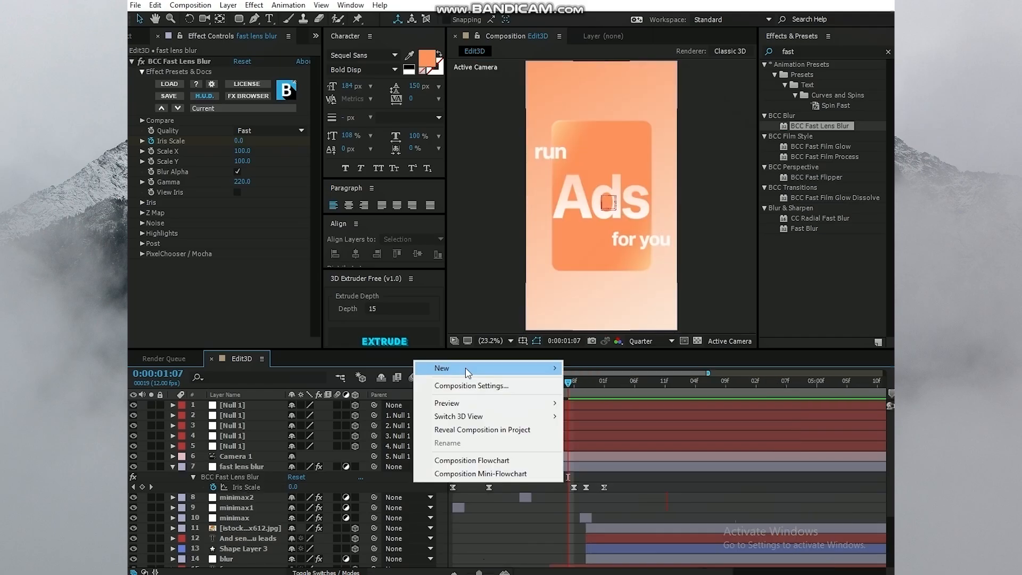
mouse_move(466, 367)
click(587, 467)
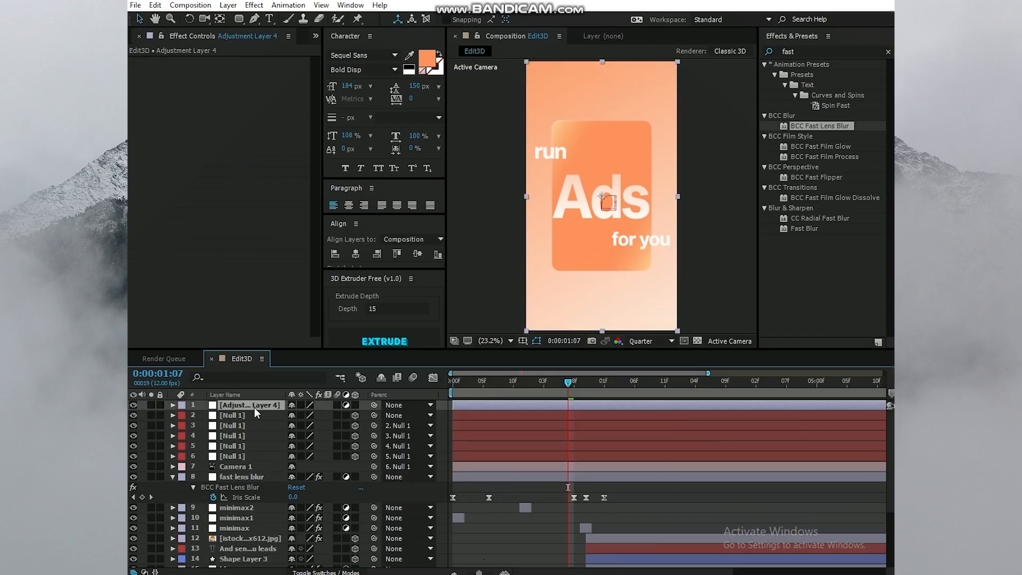
click(806, 49)
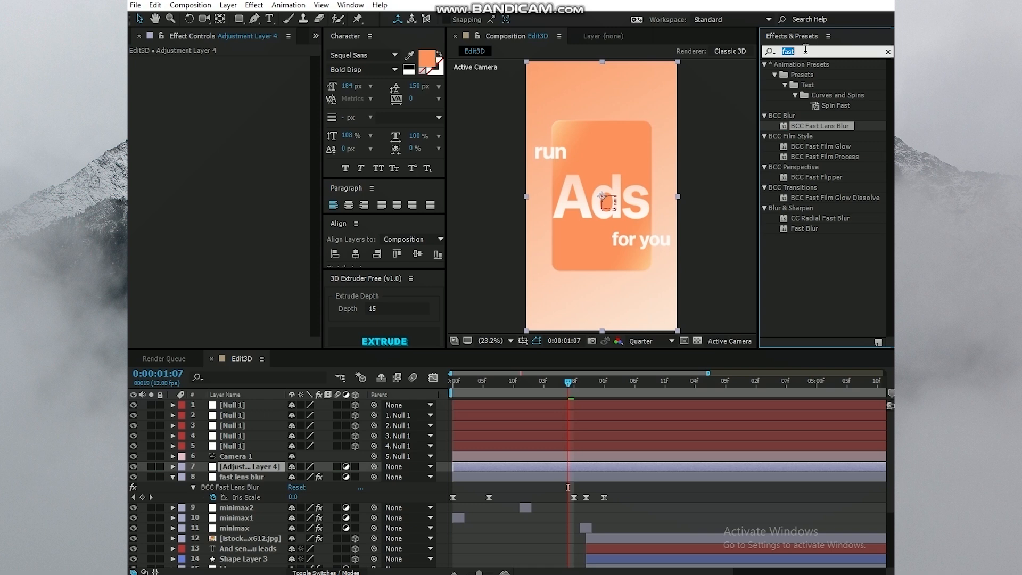
text(dee)
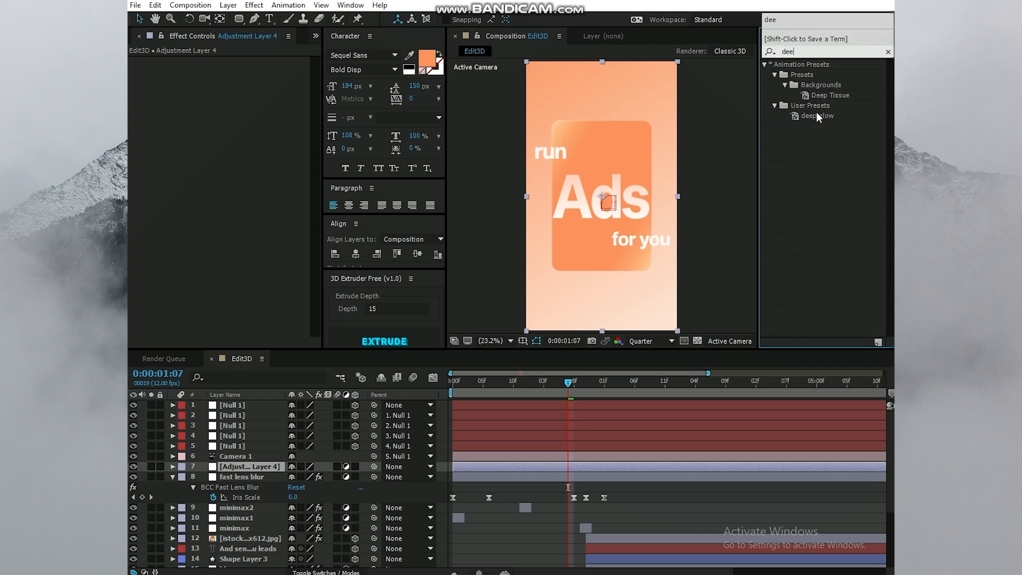
double_click(817, 116)
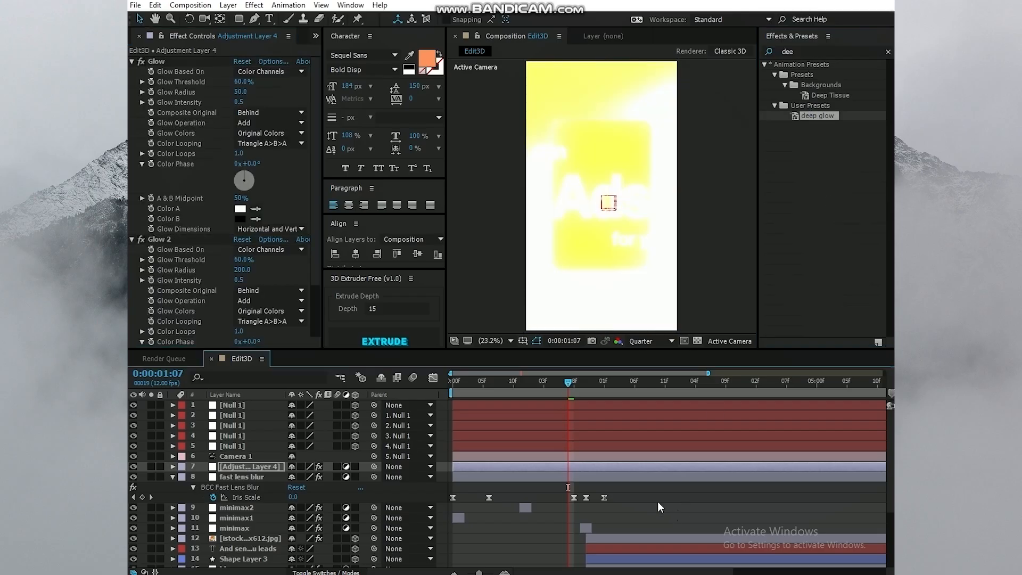
- Raise the Glow Threshold of both Glow and Glow 2 on the new adjustment layer to 100%
click(574, 465)
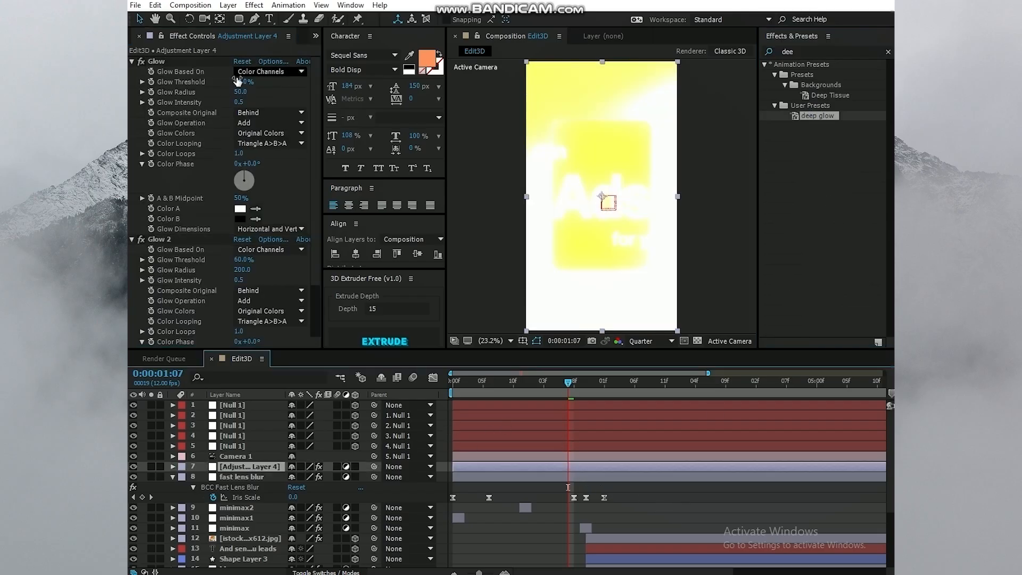
drag(238, 81, 308, 79)
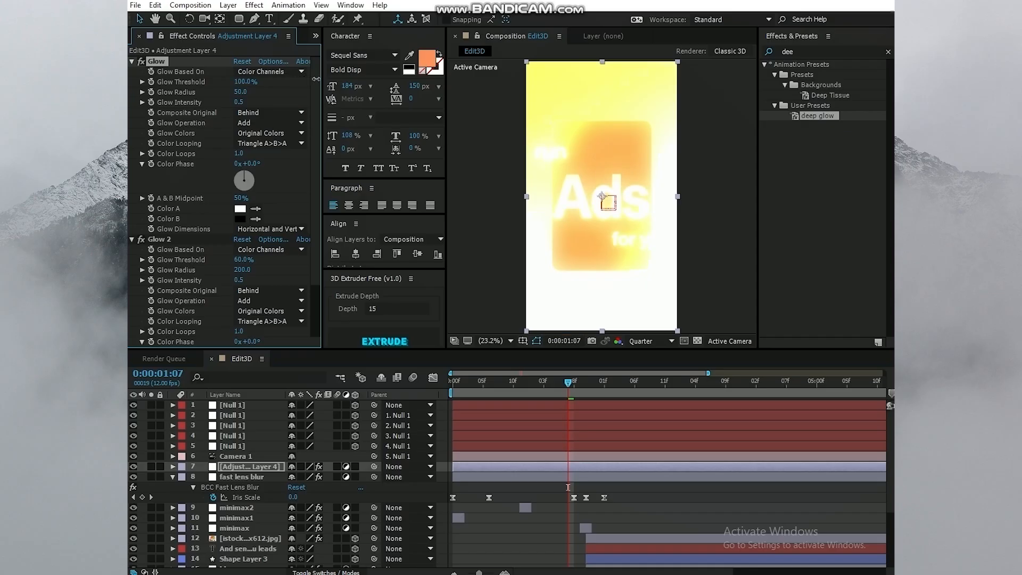
drag(241, 260, 290, 263)
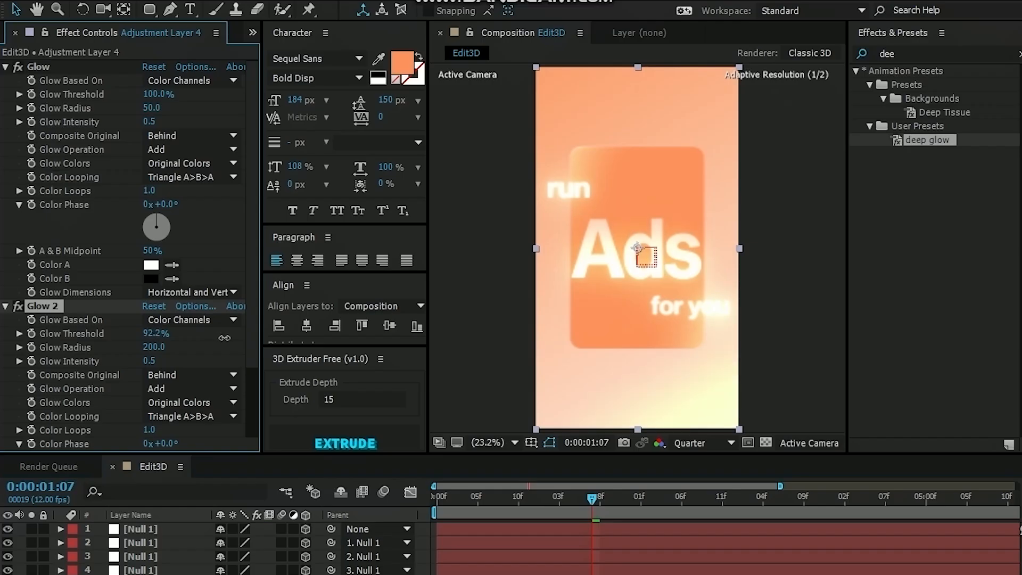
drag(225, 337, 242, 333)
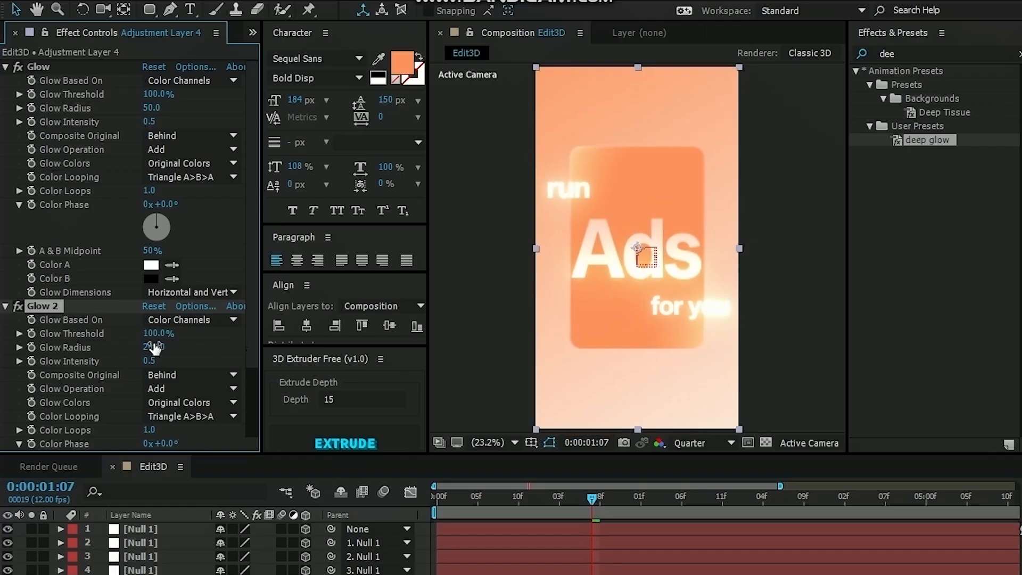
- Set Glow 2's radius to 514 and intensity to 0.2, set Glow's radius to 132, and preview the composition from the start
drag(161, 347, 308, 349)
drag(152, 347, 232, 346)
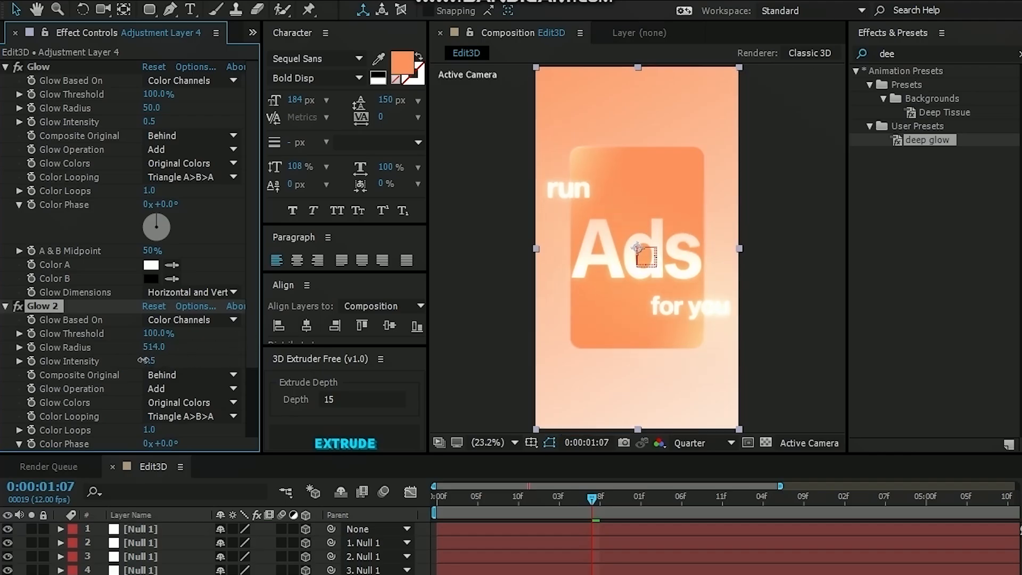
drag(145, 360, 128, 359)
drag(193, 103, 216, 101)
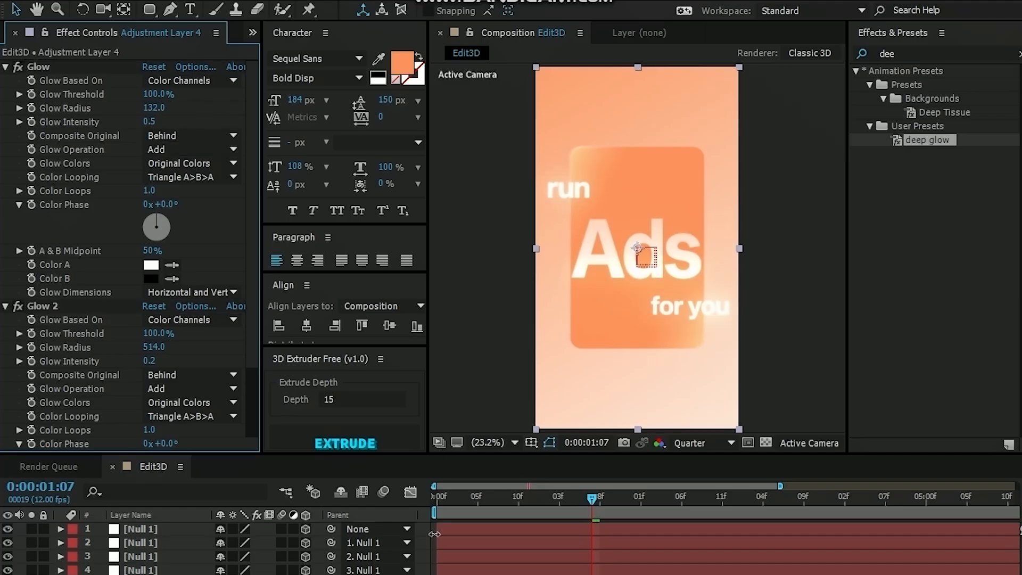
click(441, 497)
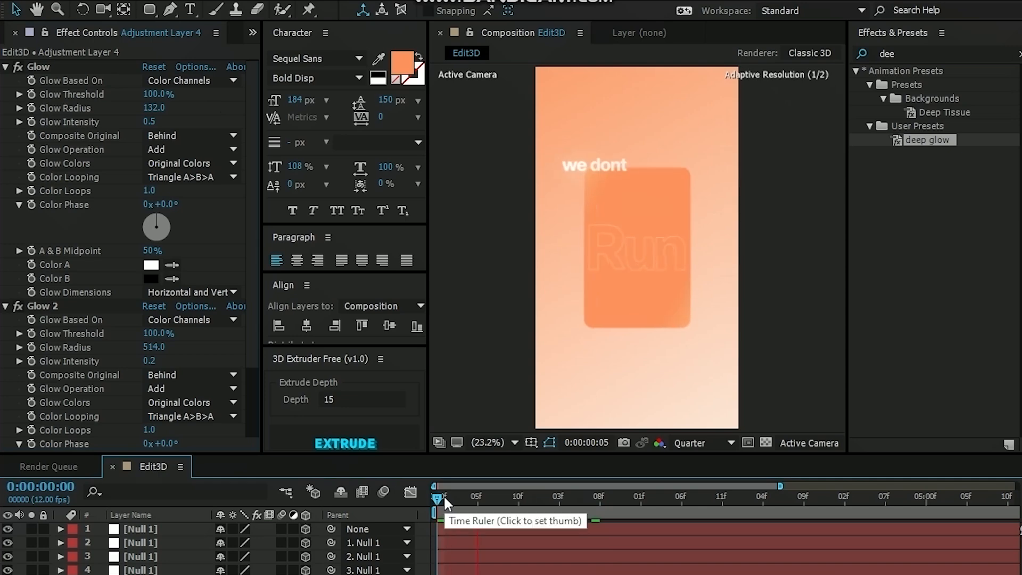
key(space)
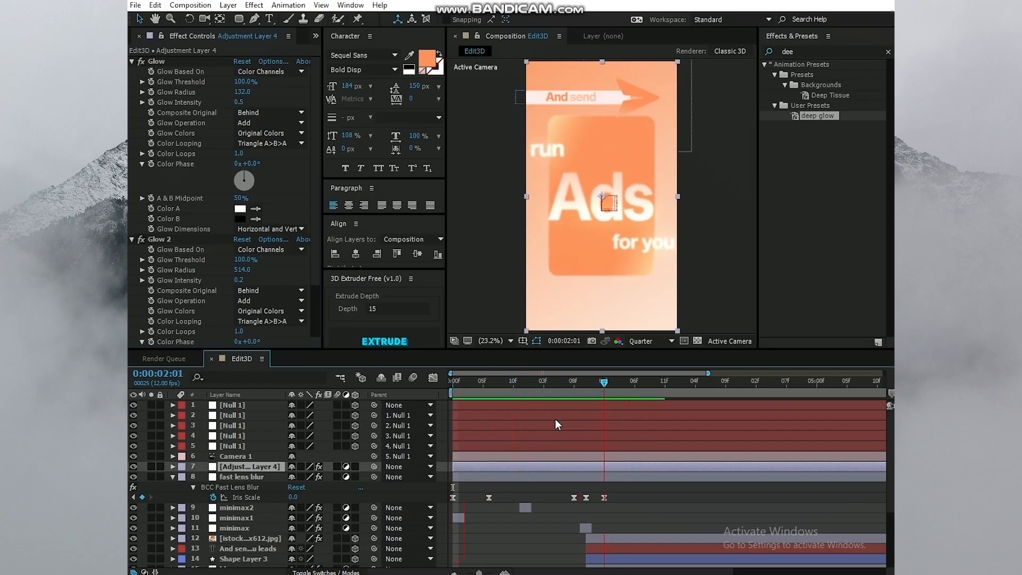
- Rename the glow adjustment layer below Camera 1 as "deep glow"
right_click(413, 489)
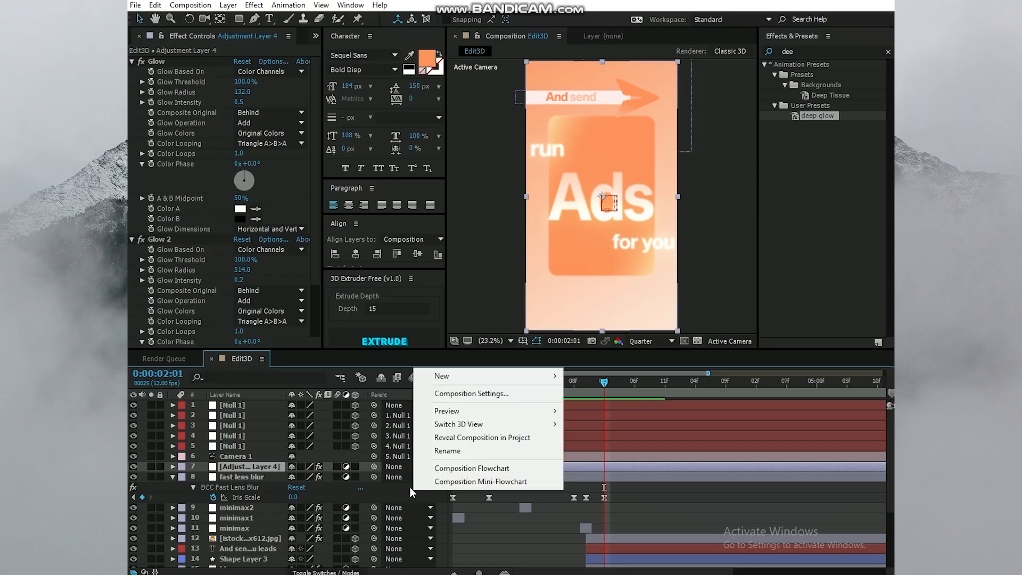
click(267, 470)
right_click(267, 470)
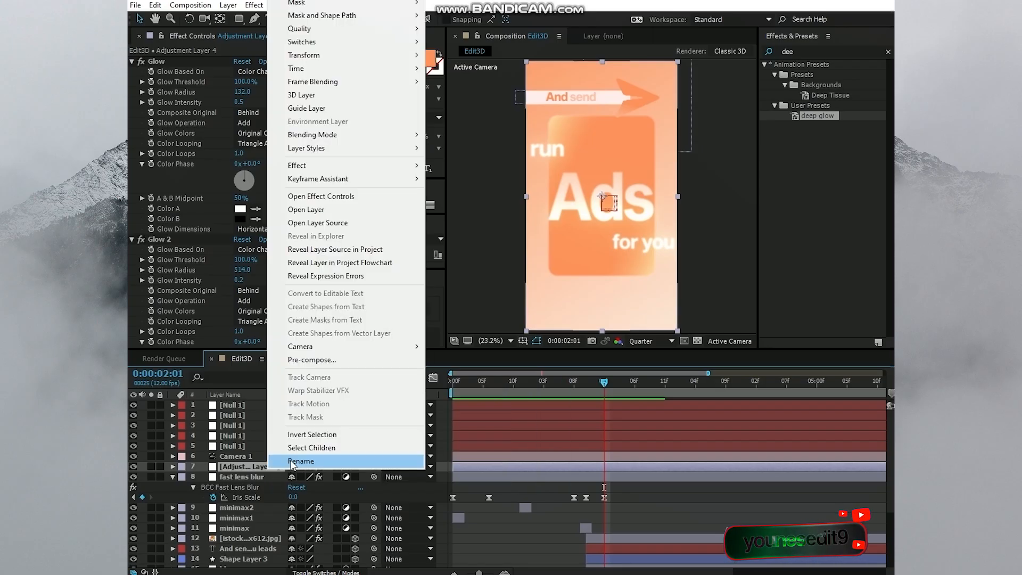
click(292, 462)
text(dee)
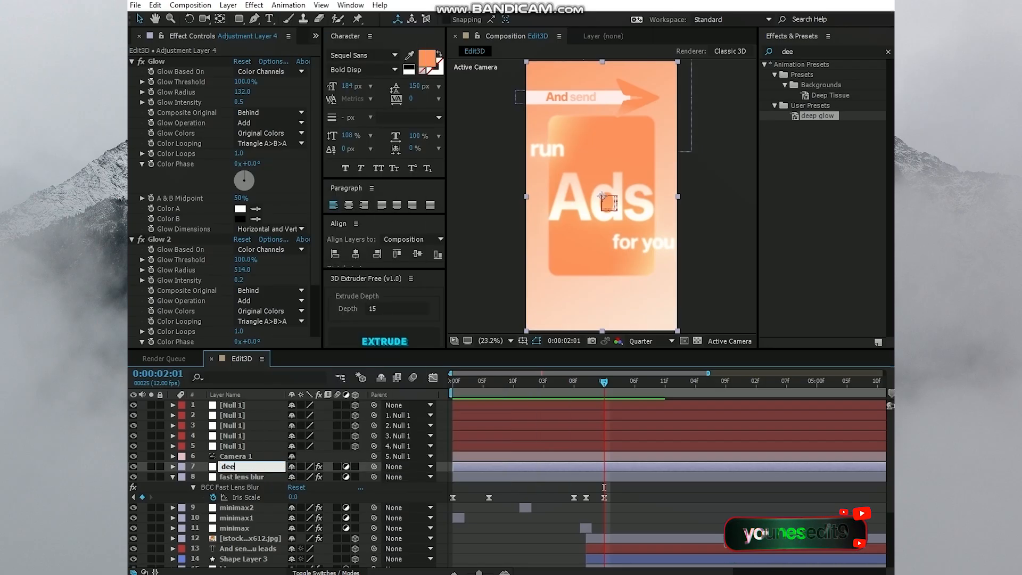
text(p glow)
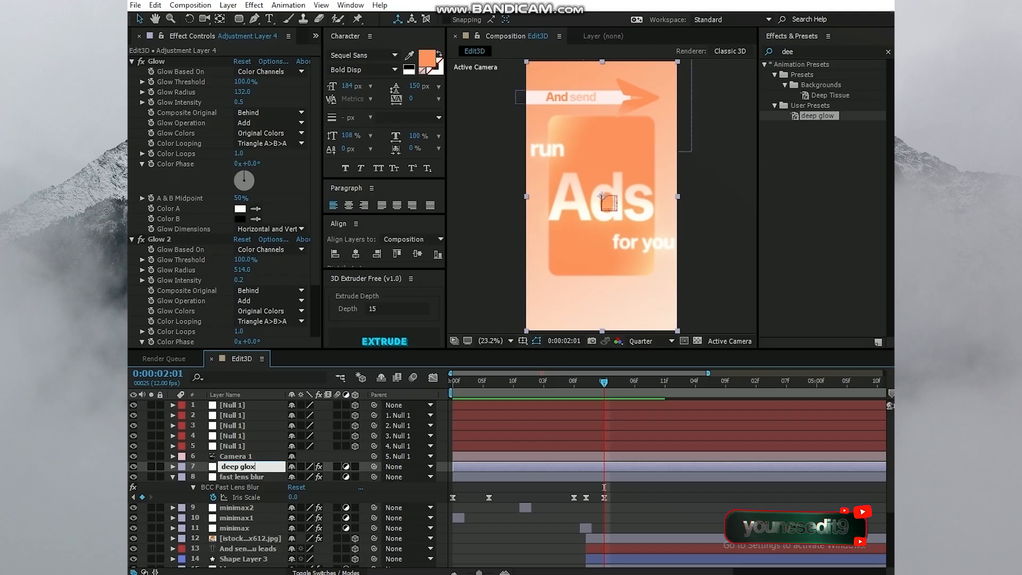
key(Return)
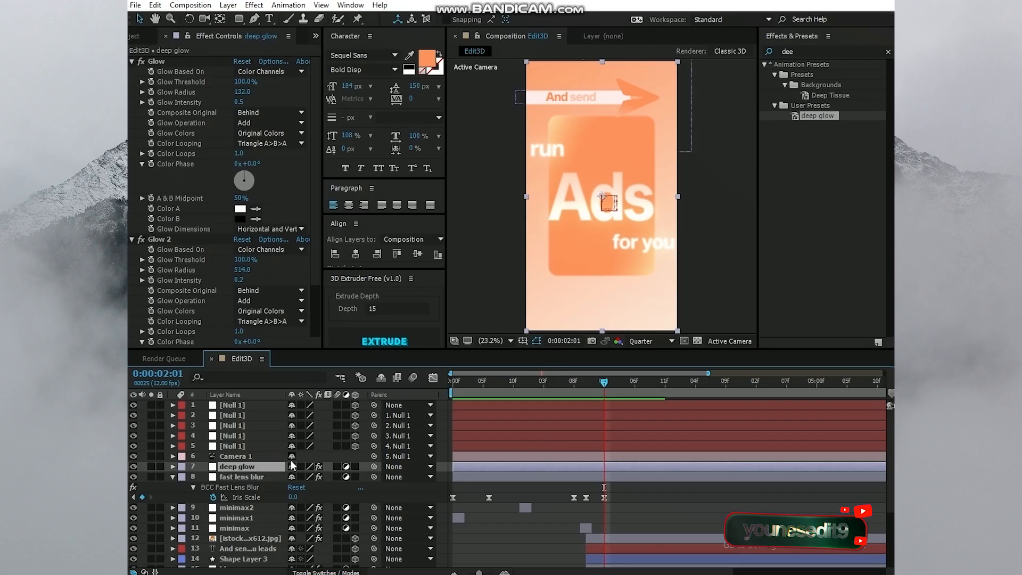
- Create a new adjustment layer directly above deep glow and name it "flicker"
right_click(408, 490)
mouse_move(465, 377)
click(618, 474)
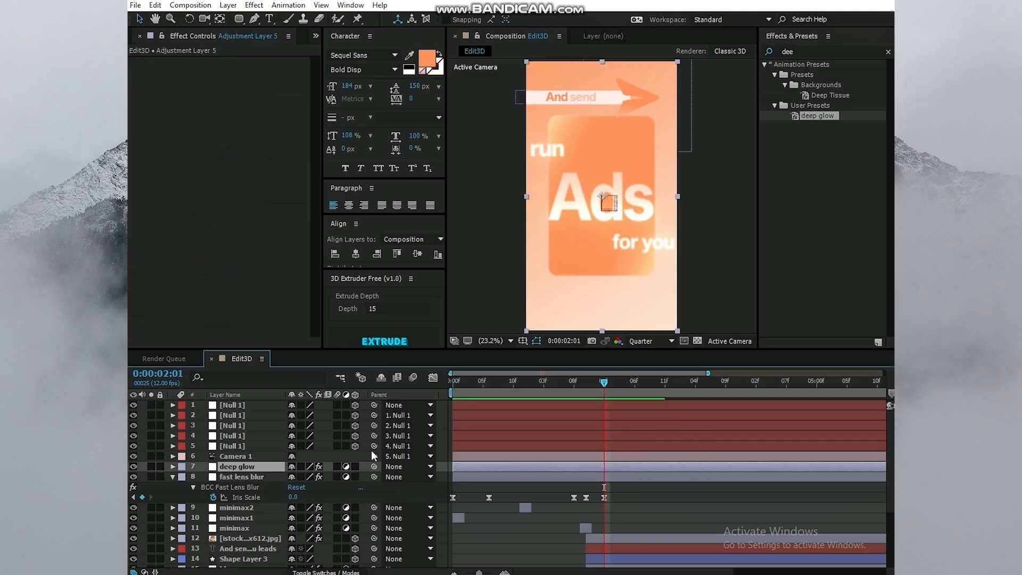
right_click(264, 471)
click(293, 464)
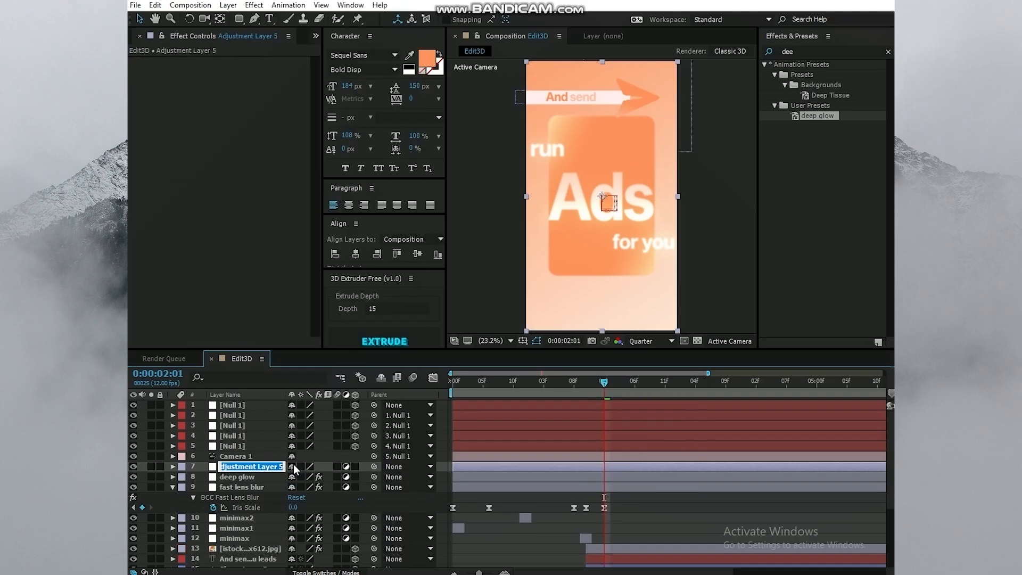
text(flicker)
key(Return)
- Search the effects for "flicke" and apply Sapphire's S_Flicker to the flicker adjustment layer
click(807, 51)
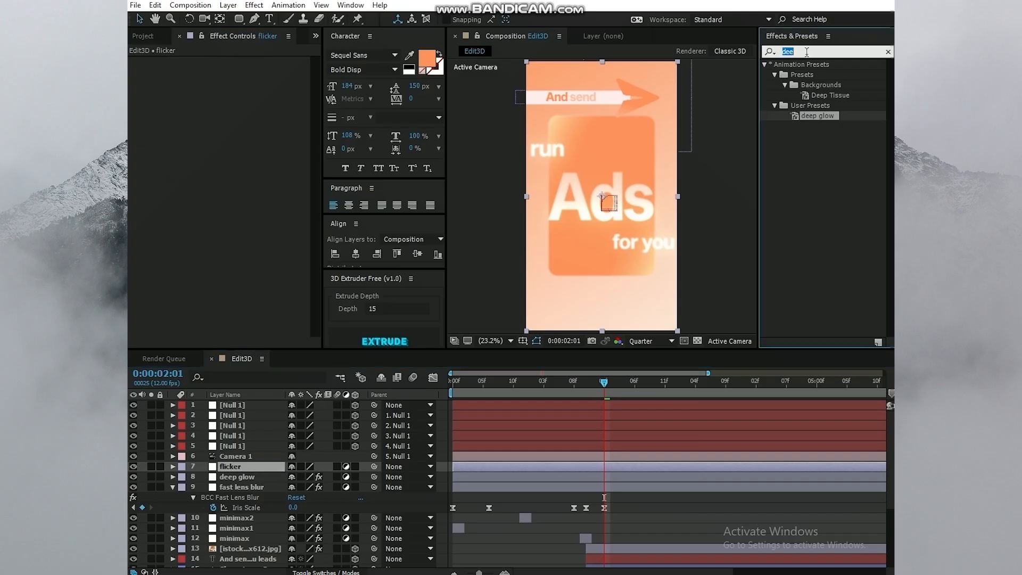
text(flicke)
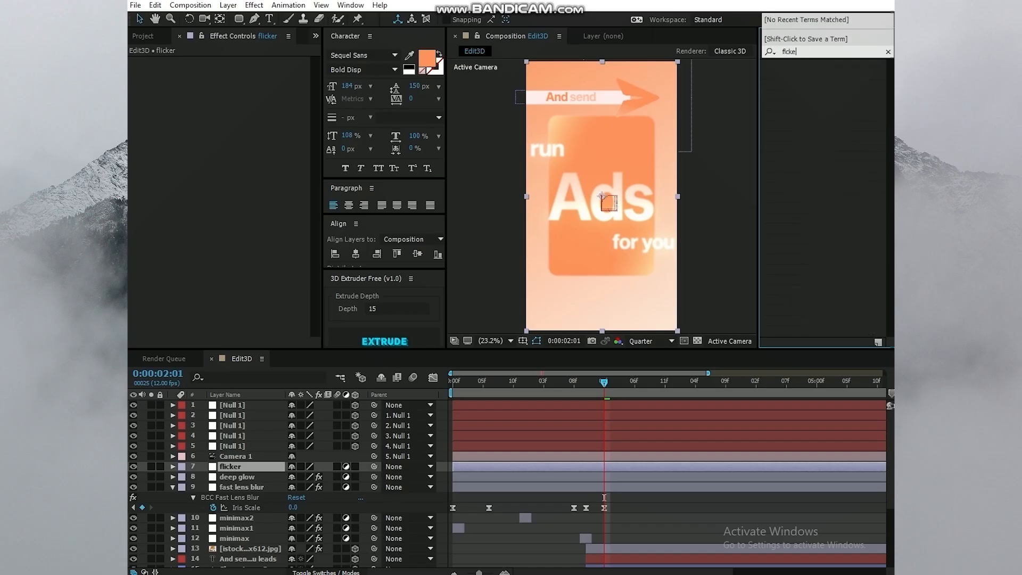
text(k)
key(BackSpace)
key(BackSpace)
key(BackSpace)
text(ick)
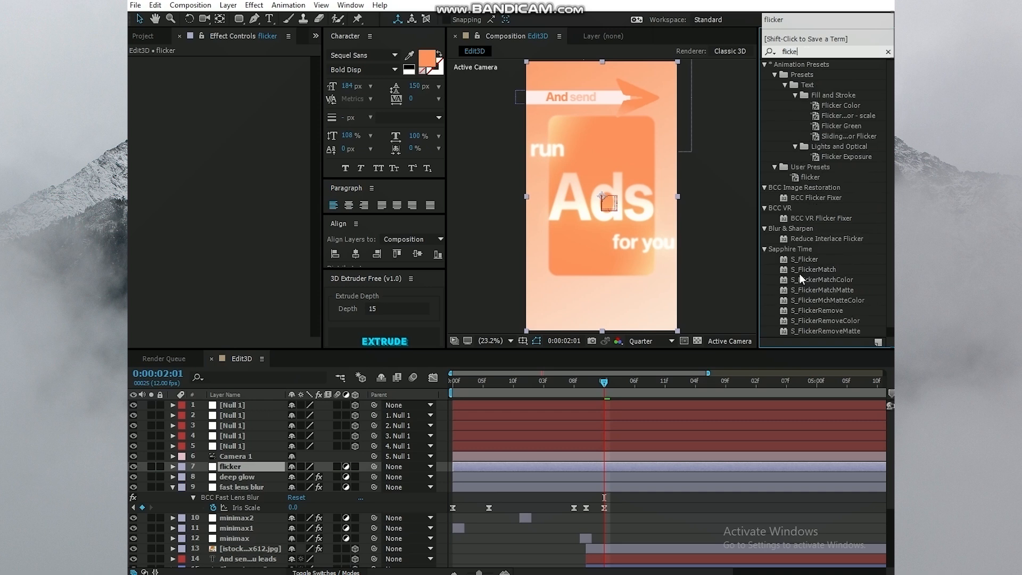
click(808, 260)
drag(797, 258, 604, 398)
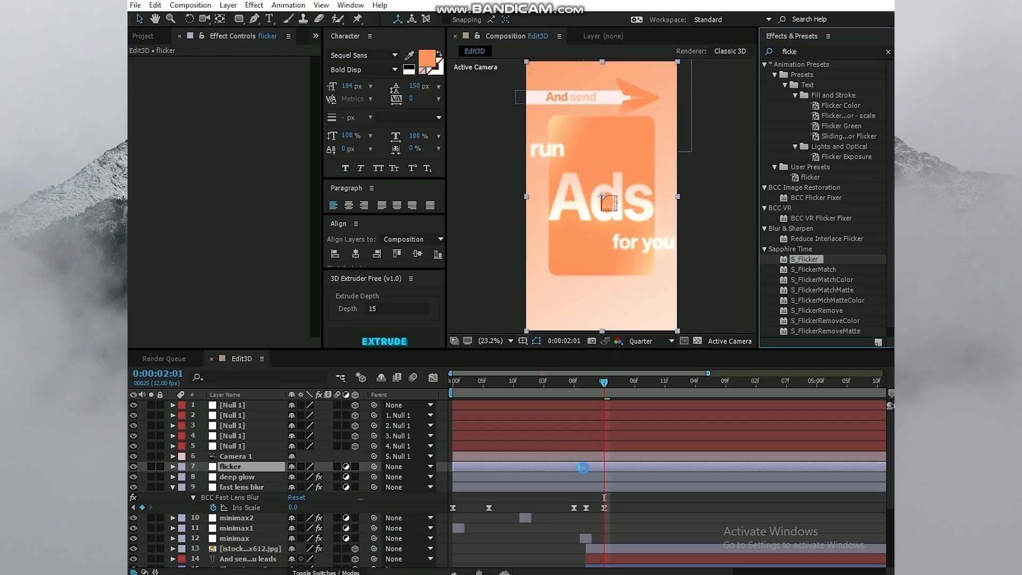
drag(583, 469, 584, 469)
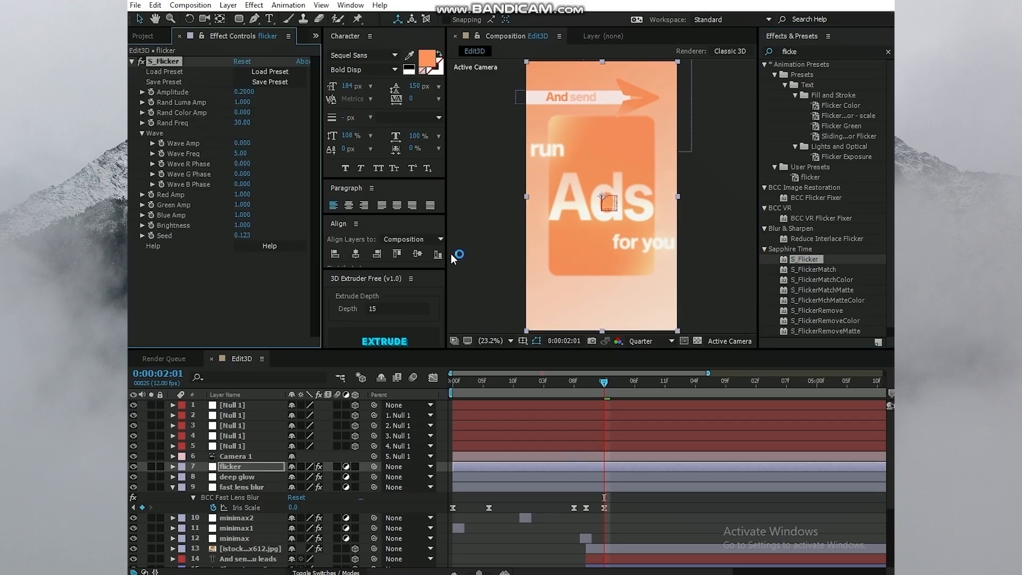
- Set S_Flicker's Amplitude to 0.1 and preview the flicker from the start of the composition
click(453, 381)
key(space)
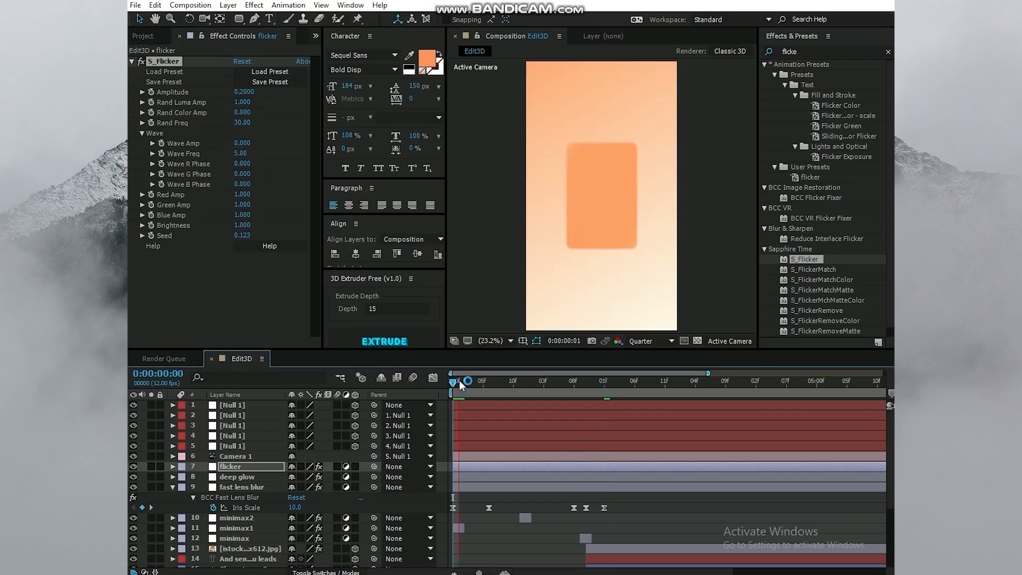
click(463, 380)
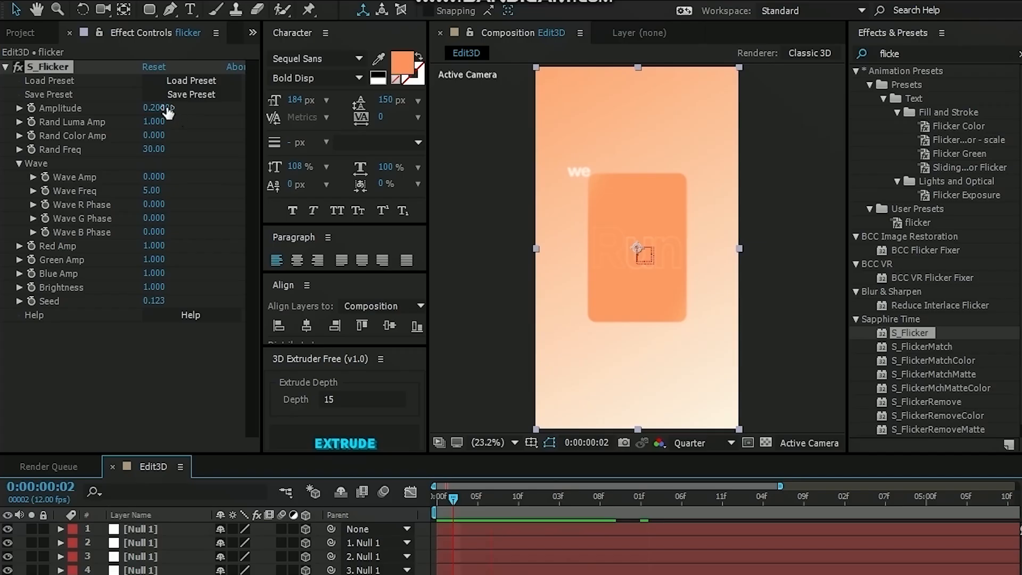
click(160, 108)
text(0.1)
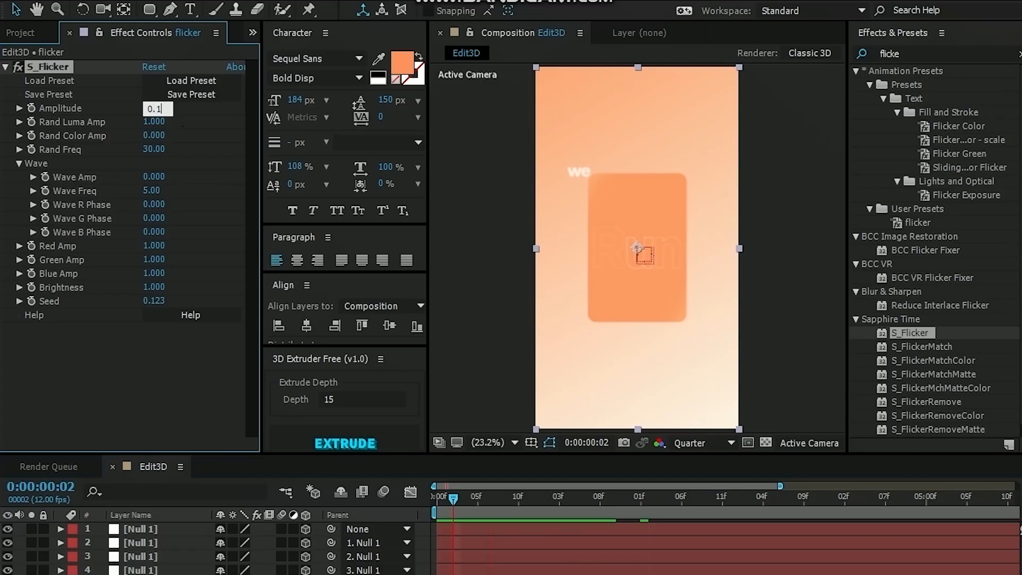
click(202, 131)
drag(451, 498, 424, 500)
key(space)
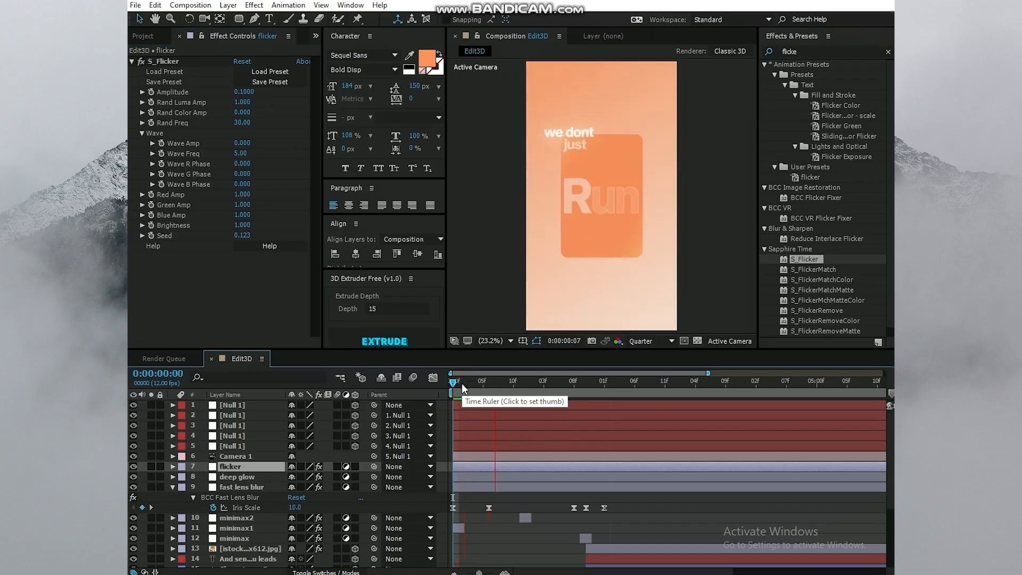
click(461, 383)
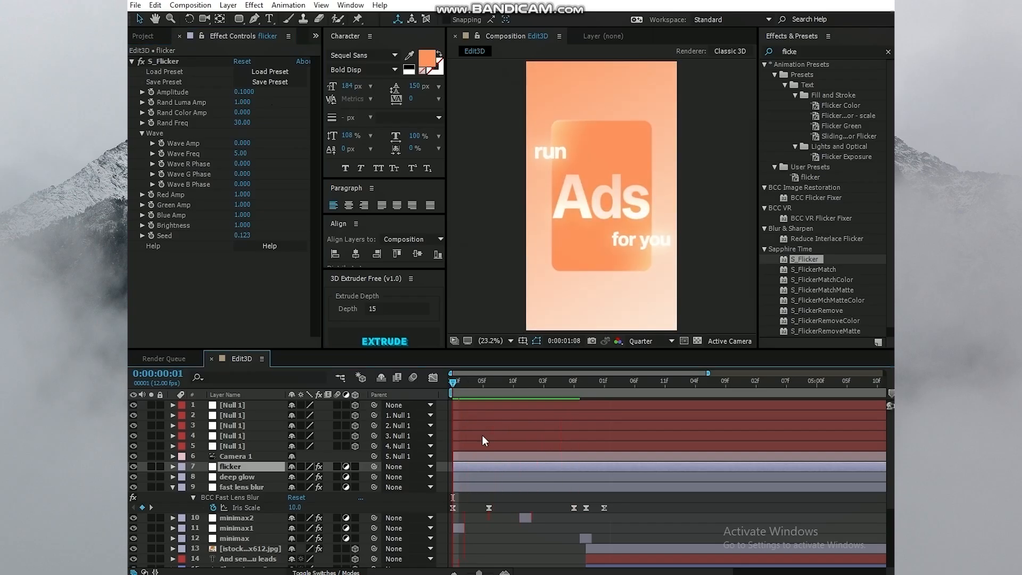
- Create a new adjustment layer above flicker and name it "film damage"
right_click(439, 495)
mouse_move(484, 382)
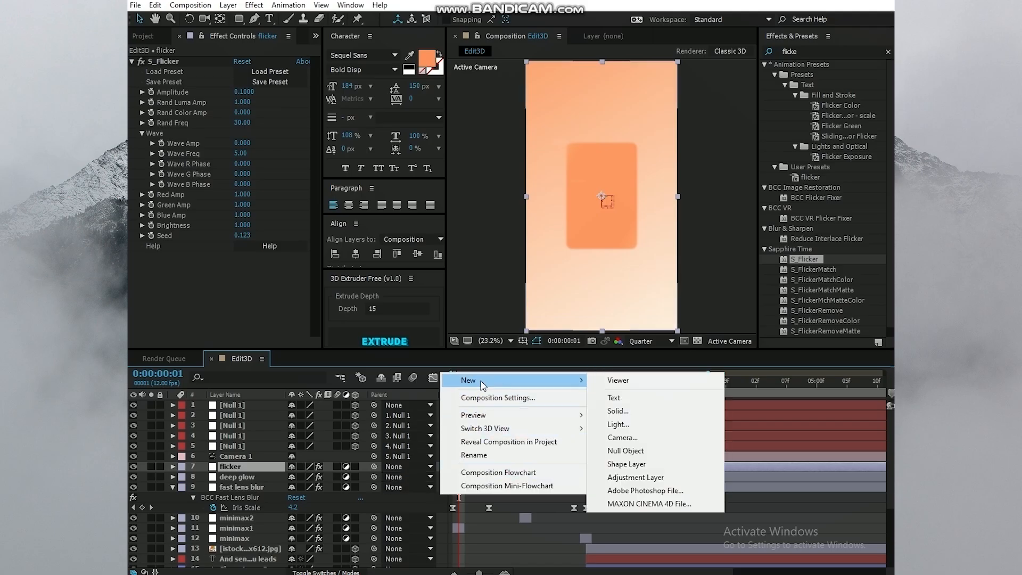
click(627, 477)
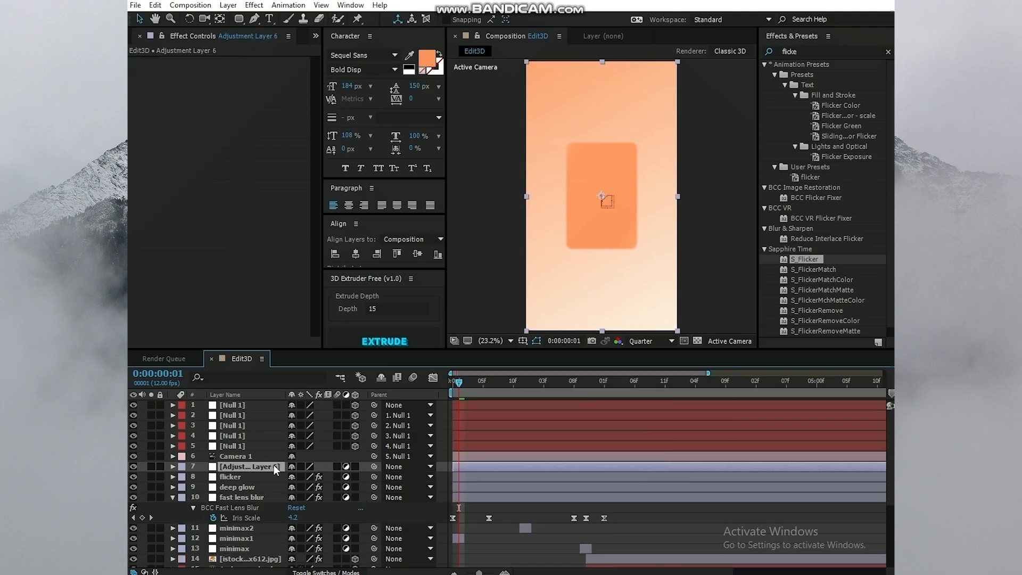
right_click(274, 465)
click(320, 454)
text(f)
key(Return)
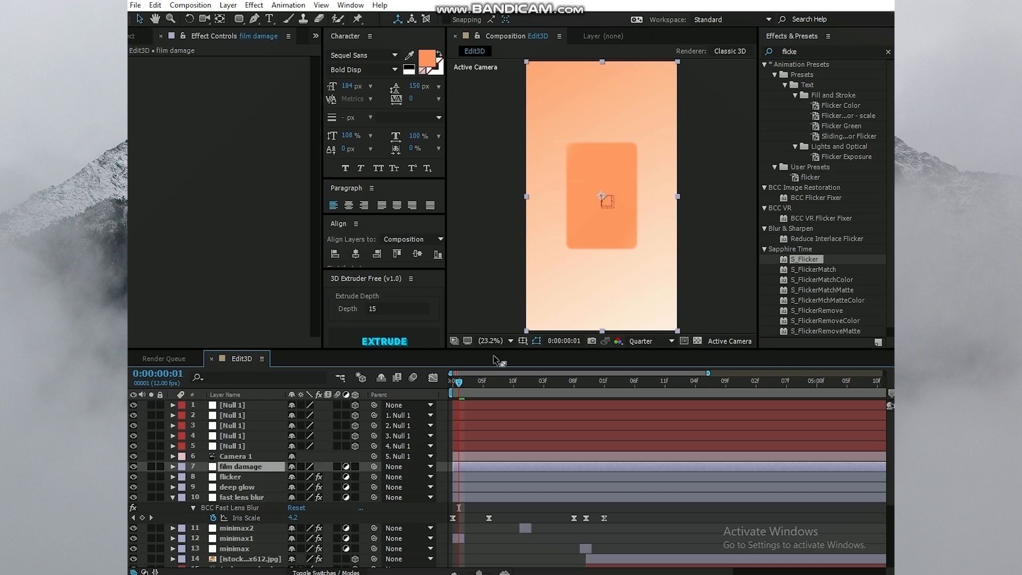
- Search the effects for "film da" and apply BCC Film Damage to the film damage layer
click(797, 51)
text(fi)
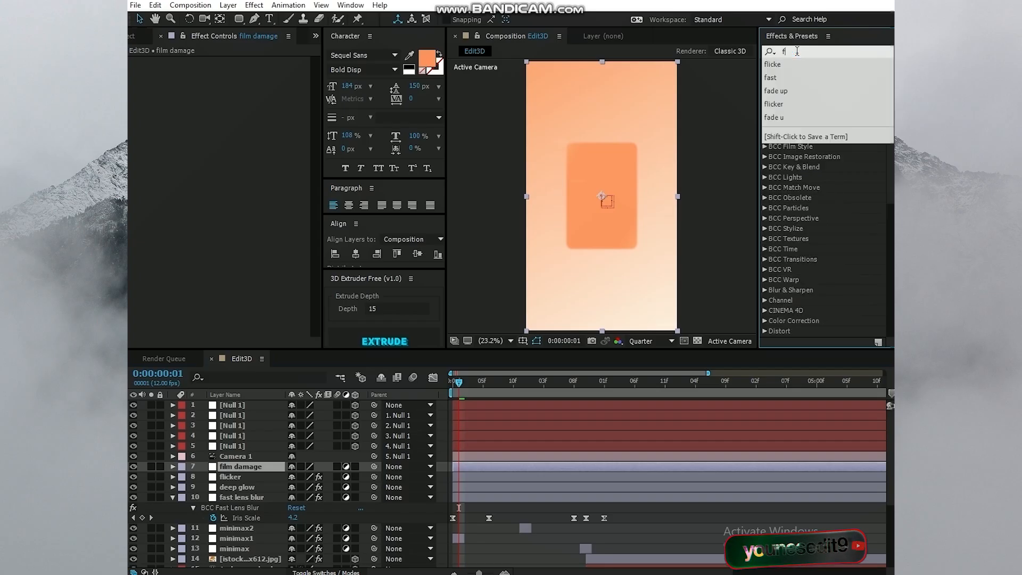
text(lm fa)
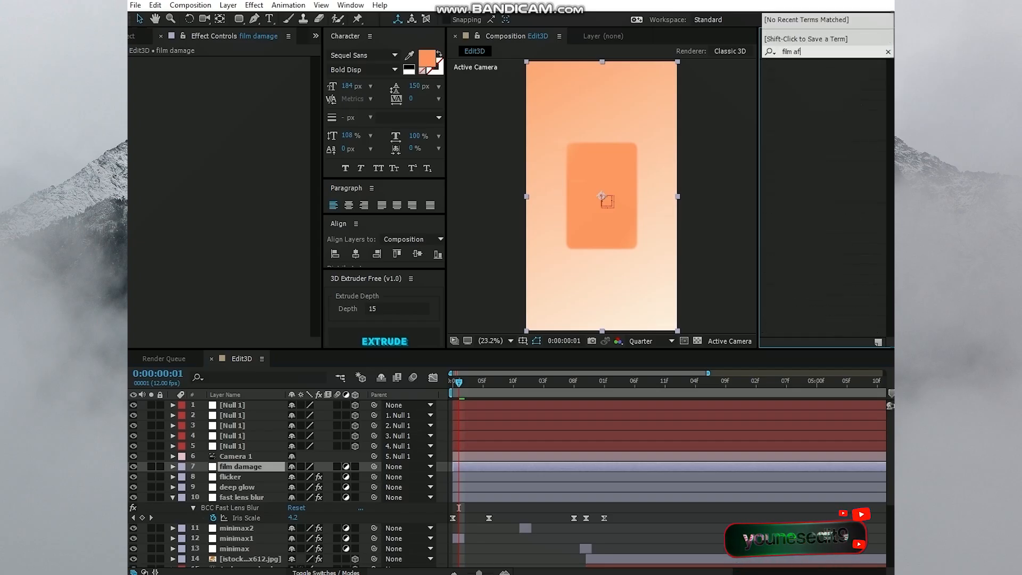
key(BackSpace)
key(BackSpace)
text(da)
double_click(805, 75)
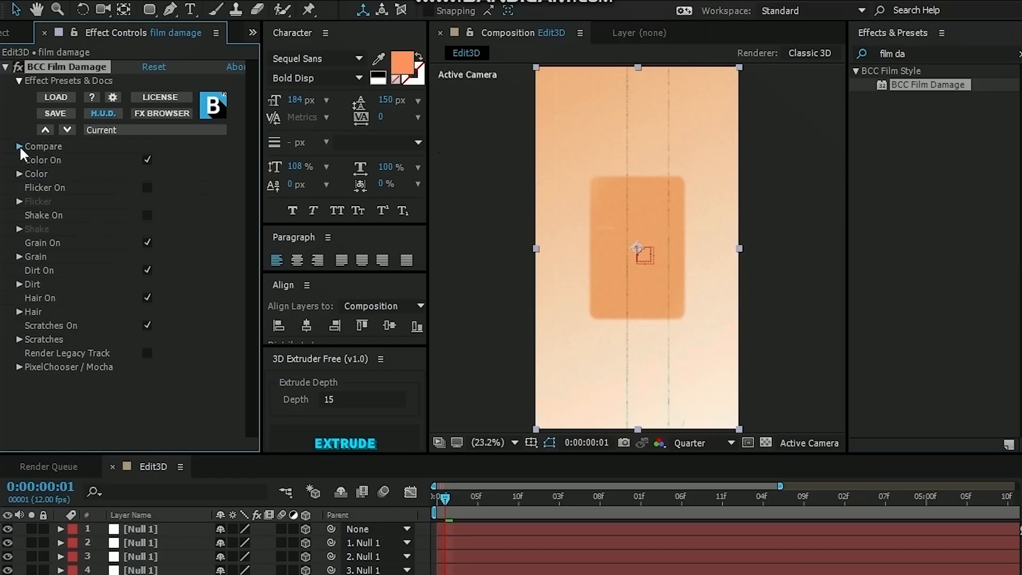
- Change BCC Film Damage's Tint Color to a light orange
click(19, 148)
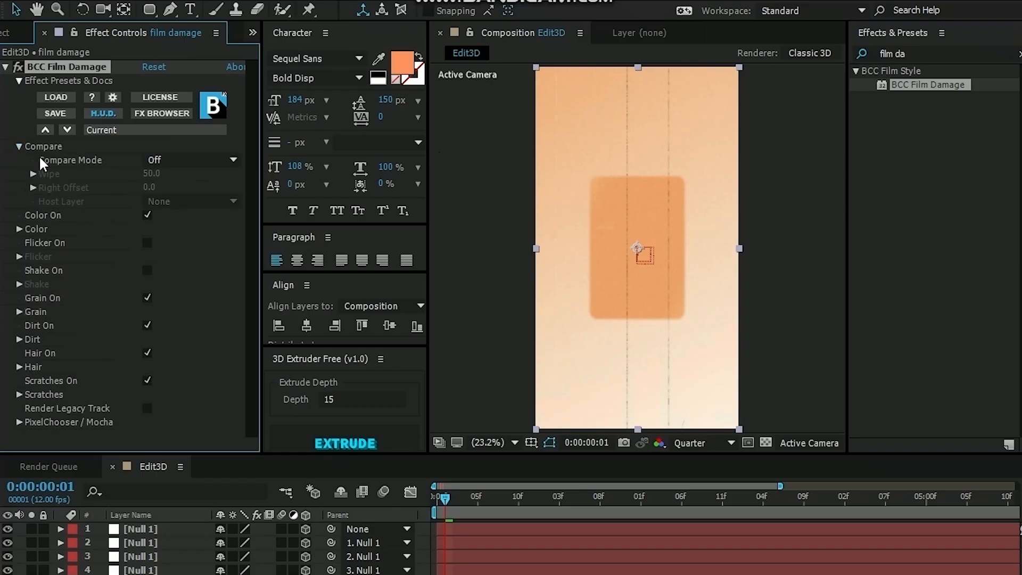
click(19, 147)
click(20, 174)
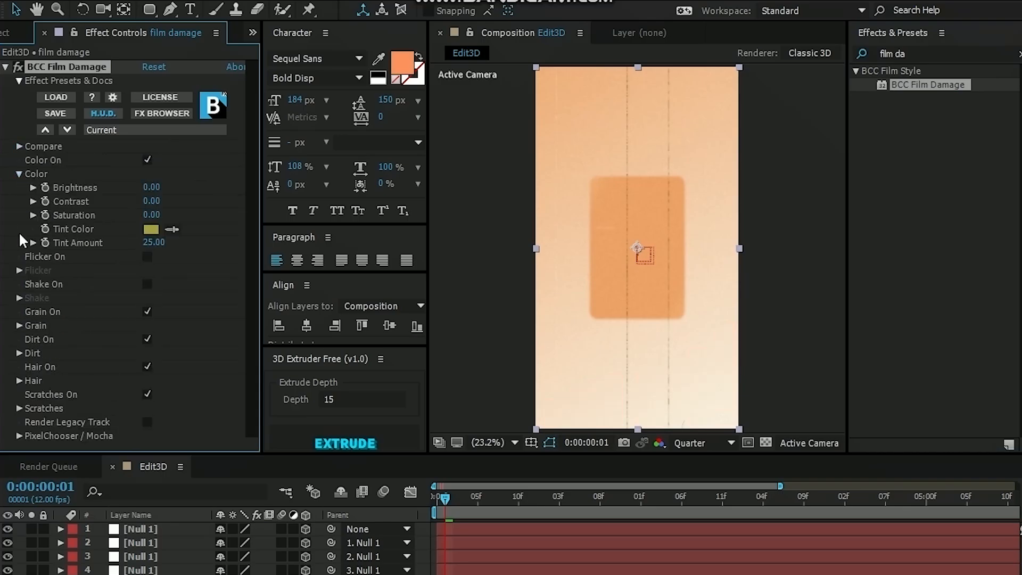
click(151, 231)
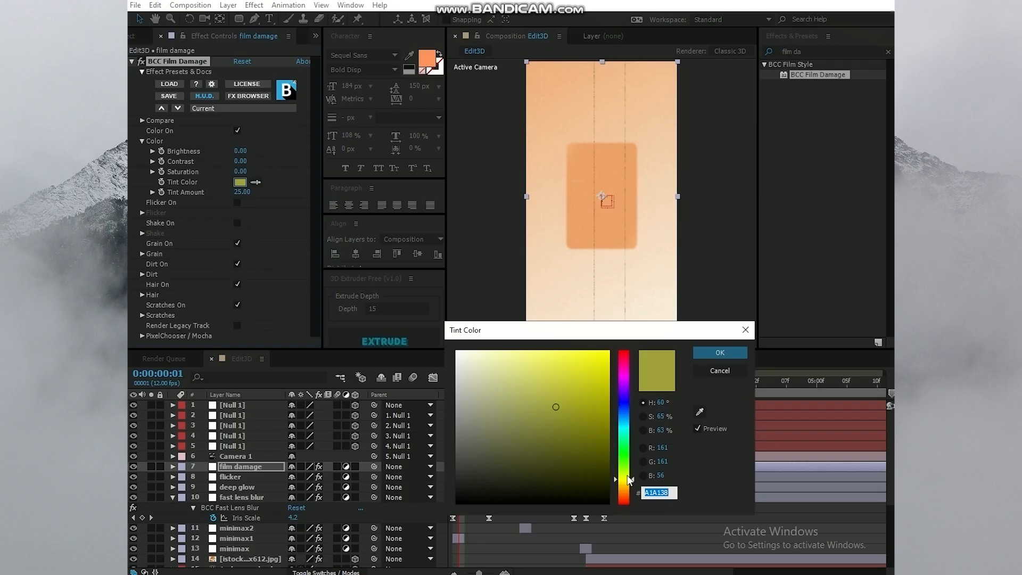
drag(629, 480, 629, 492)
drag(538, 370, 513, 352)
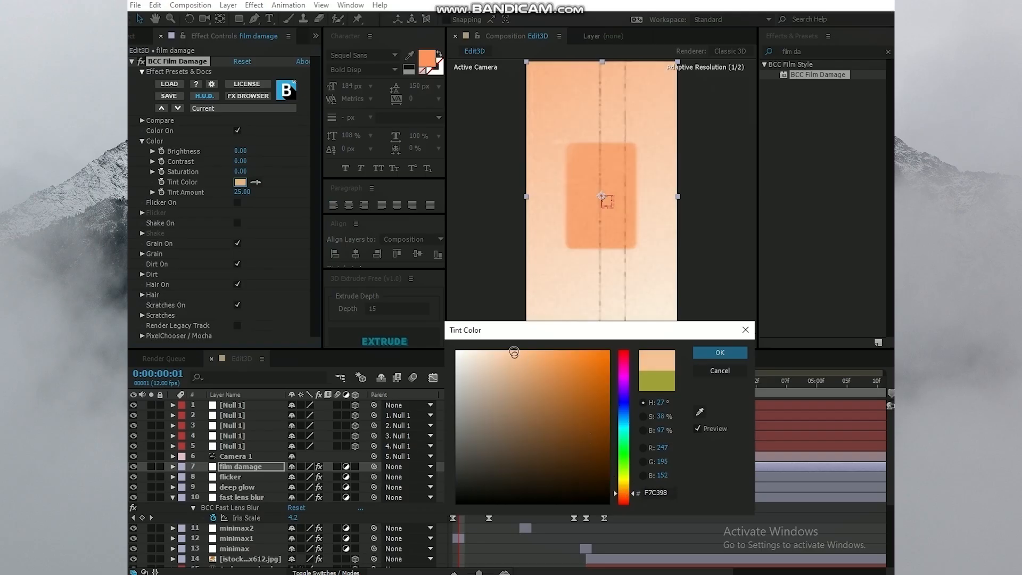
click(720, 352)
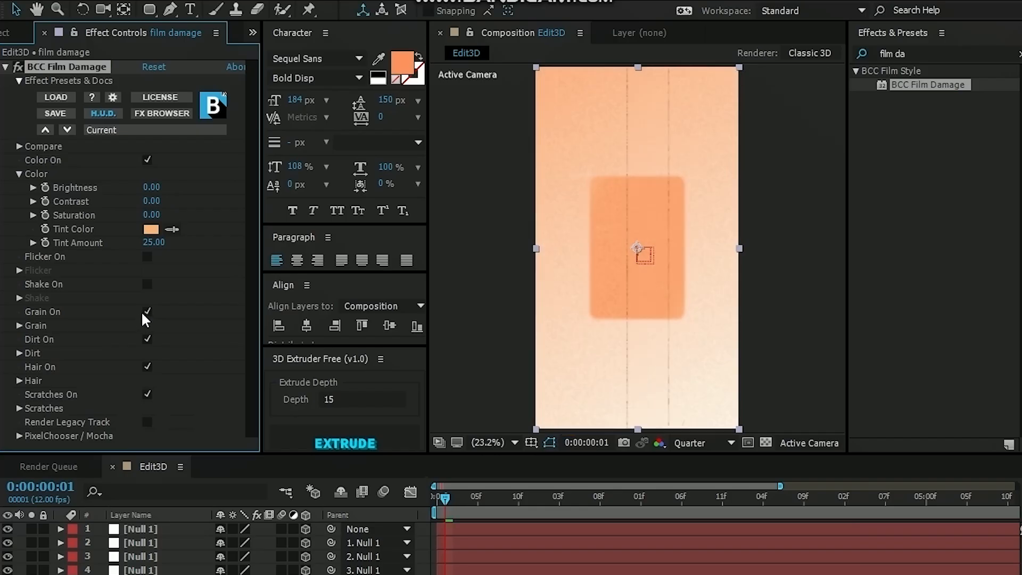
- Turn off Scratches, Hair and Dirt in BCC Film Damage, keeping Color and Grain on, and preview the composition
click(148, 394)
click(147, 367)
click(148, 340)
click(19, 174)
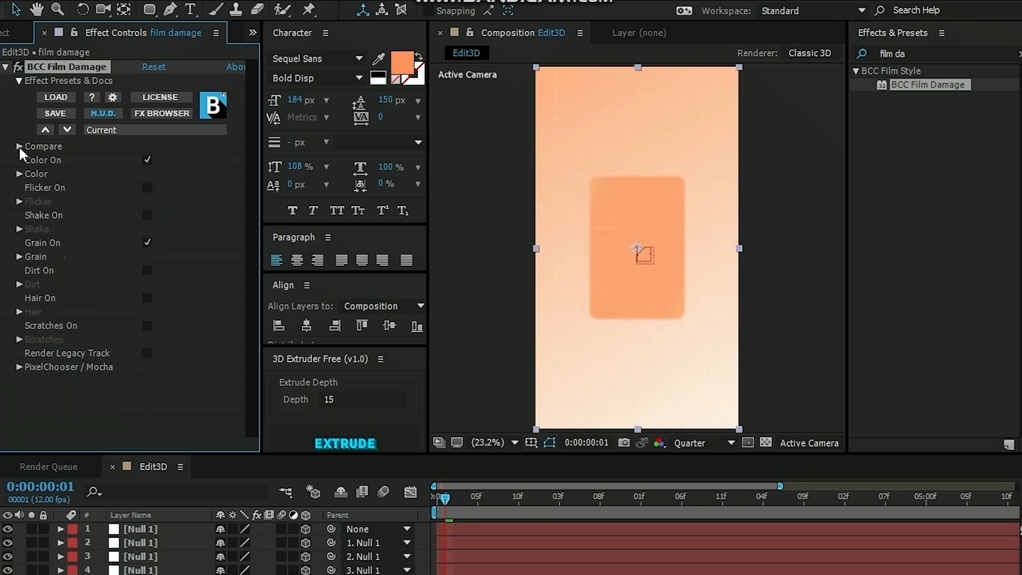
key(space)
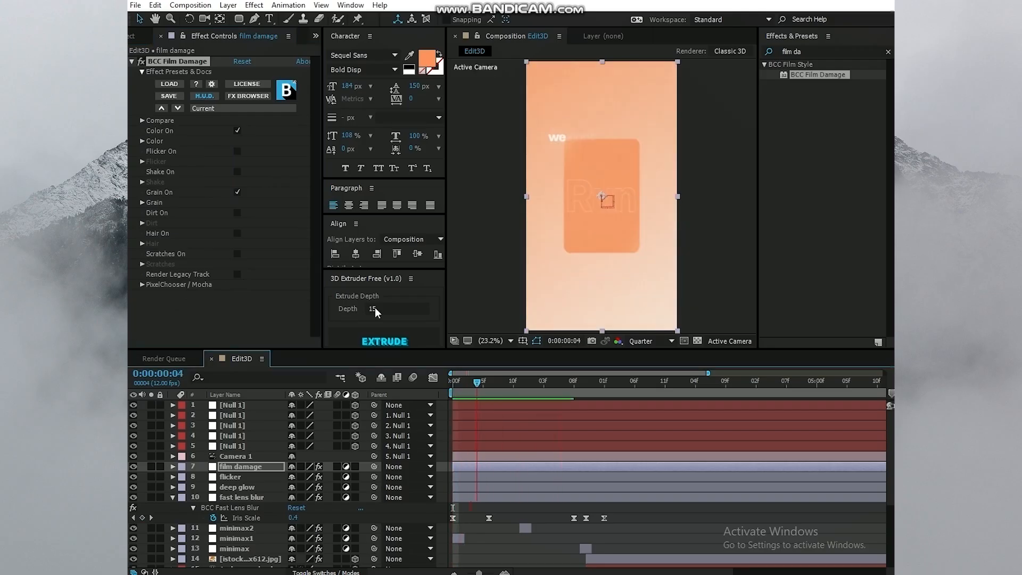
- Change BCC Film Damage's Tint Color to a fully saturated orange and preview the composition up to 0:00:02:08
click(142, 140)
click(240, 182)
click(604, 351)
click(720, 352)
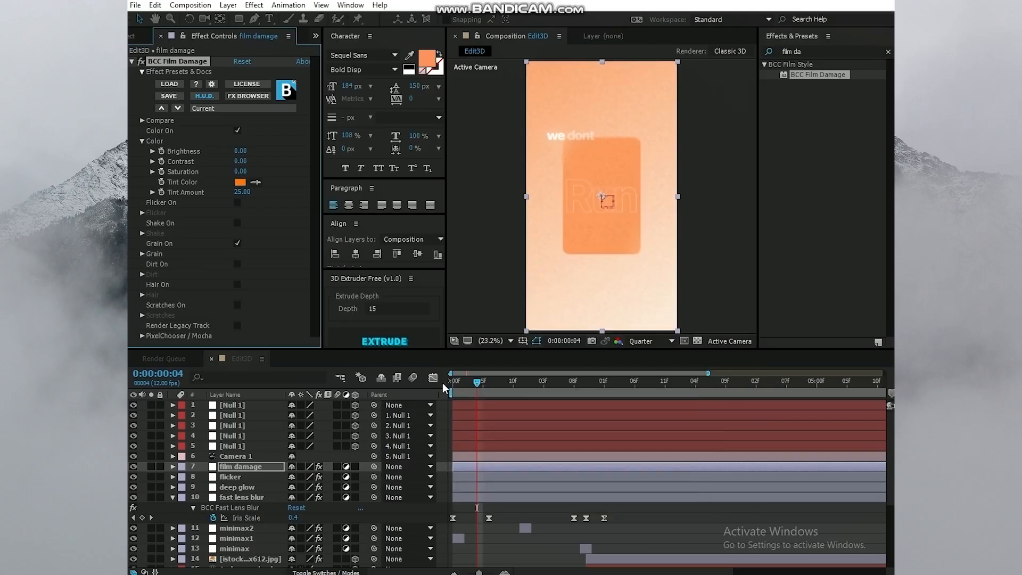
key(space)
drag(535, 384, 649, 394)
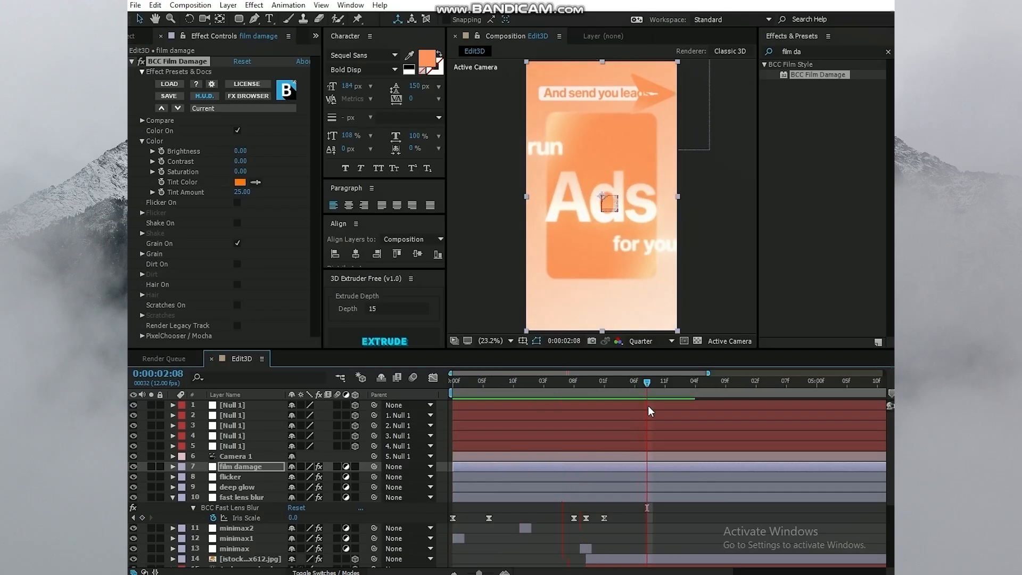
click(556, 520)
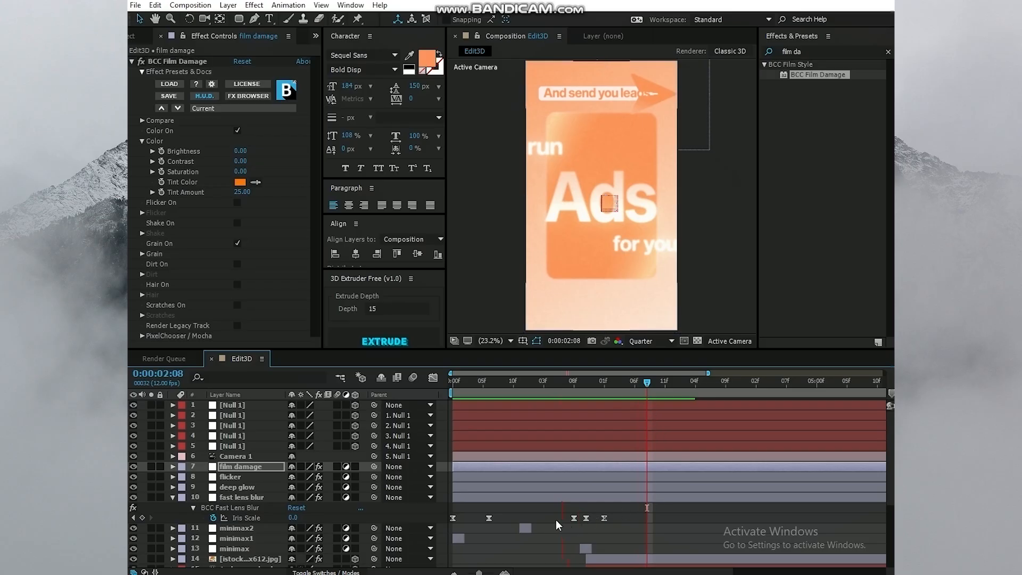
- Add a new adjustment layer above the film damage layer and rename it "gauss blur"
key(Home)
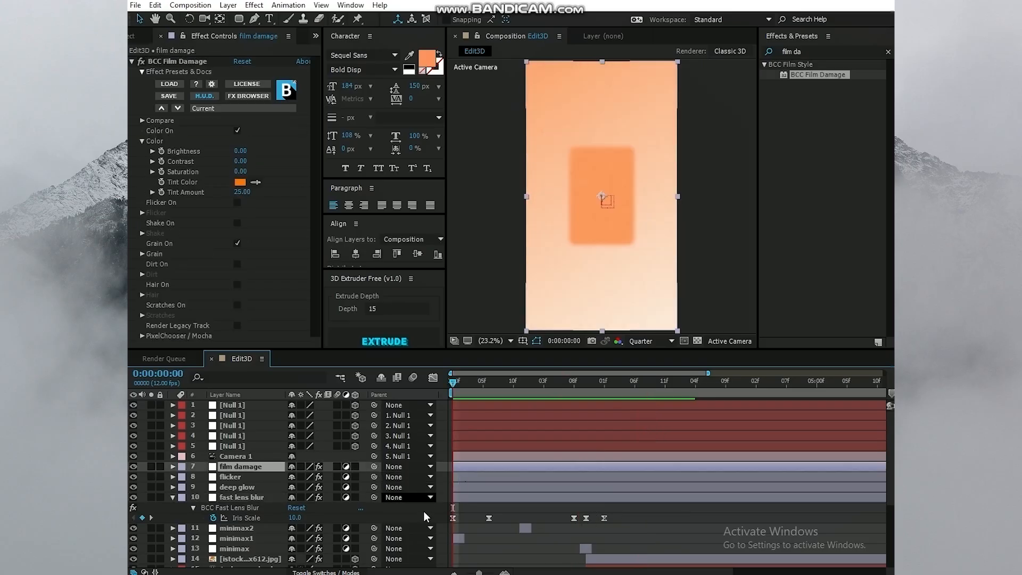
right_click(424, 512)
mouse_move(496, 406)
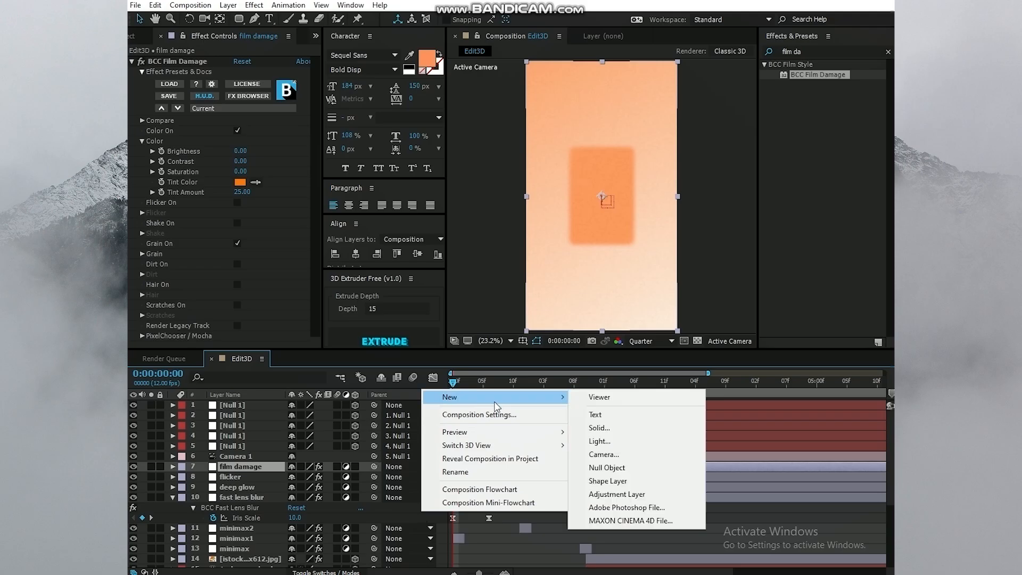
click(695, 498)
right_click(265, 465)
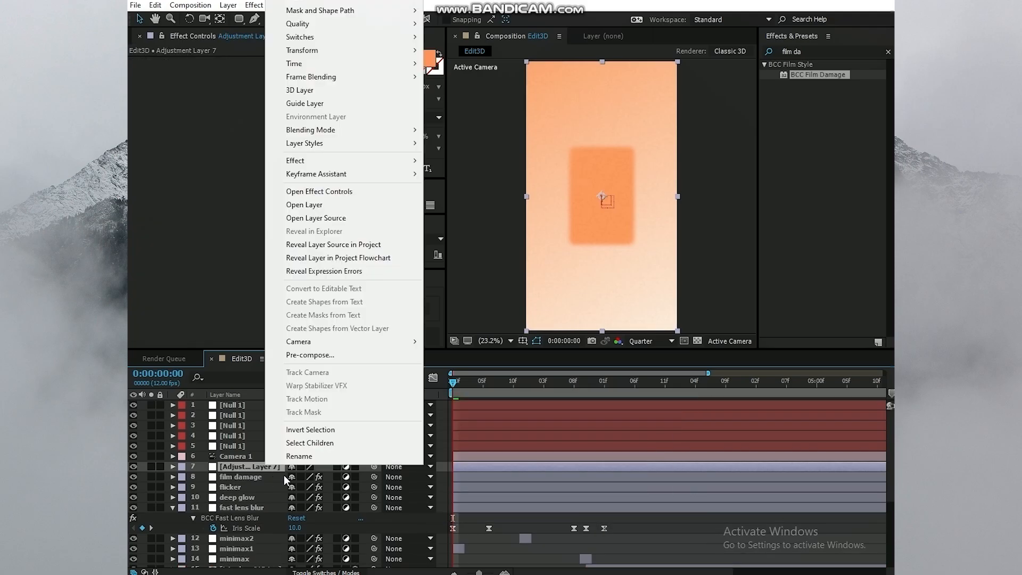
click(285, 456)
key(BackSpace)
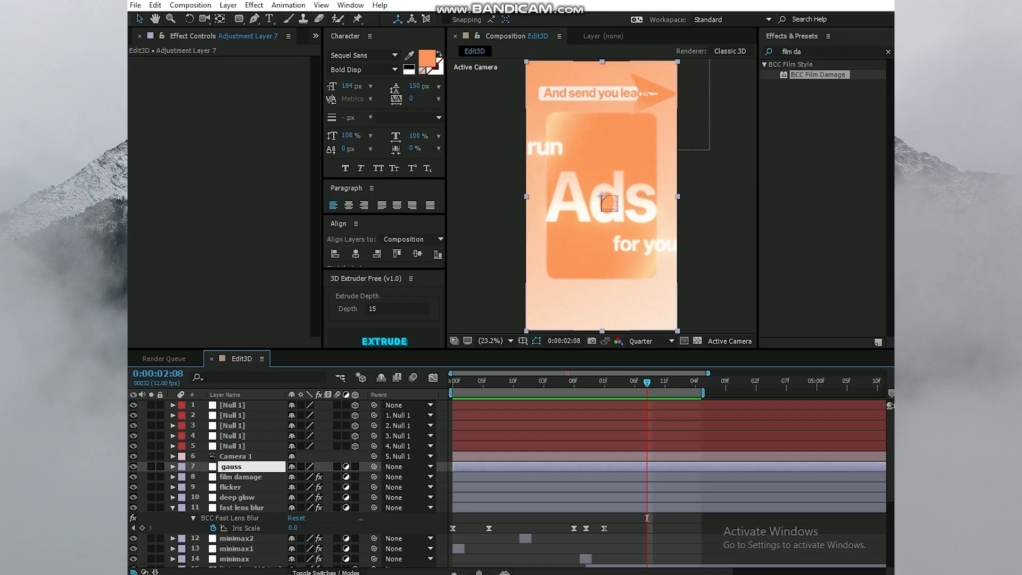
text(ur)
key(Return)
- Search the effects for "gaus", apply Gaussian Blur to the gauss blur layer and set Blurriness to 10
double_click(814, 51)
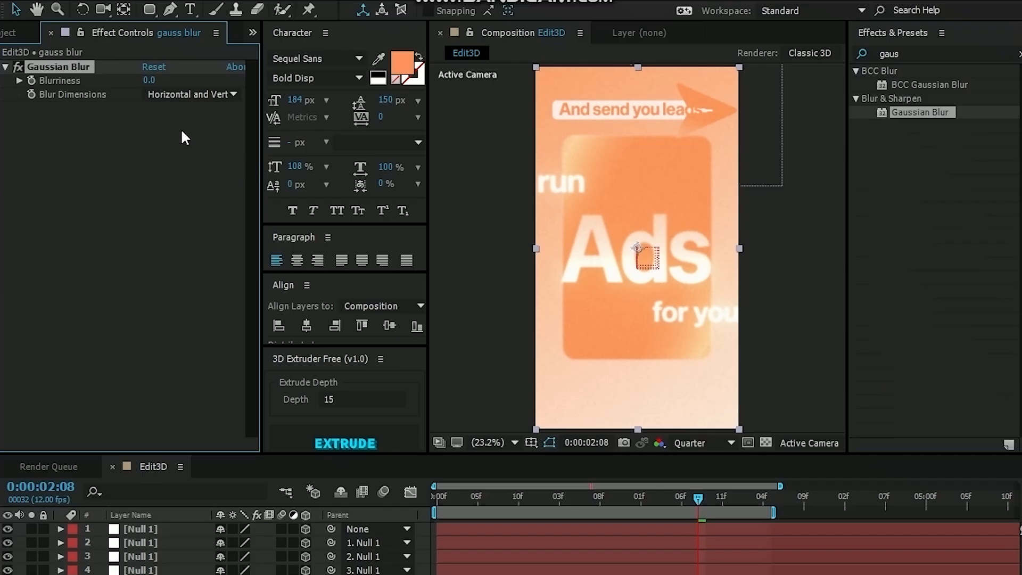
drag(239, 71, 285, 73)
drag(212, 84, 354, 148)
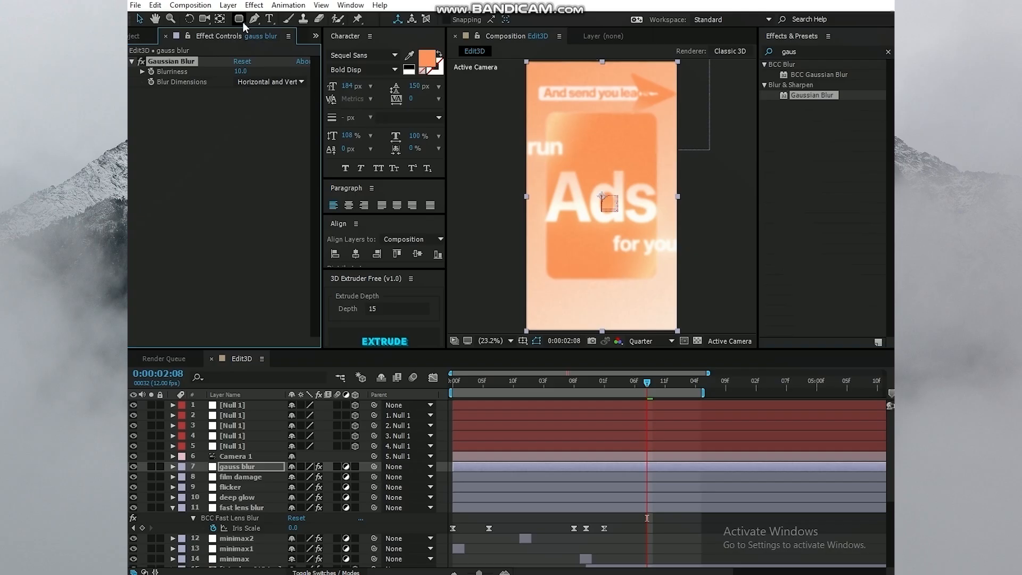
- Draw a tall elliptical mask covering most of the frame on the gauss blur layer and invert it
drag(243, 21, 279, 42)
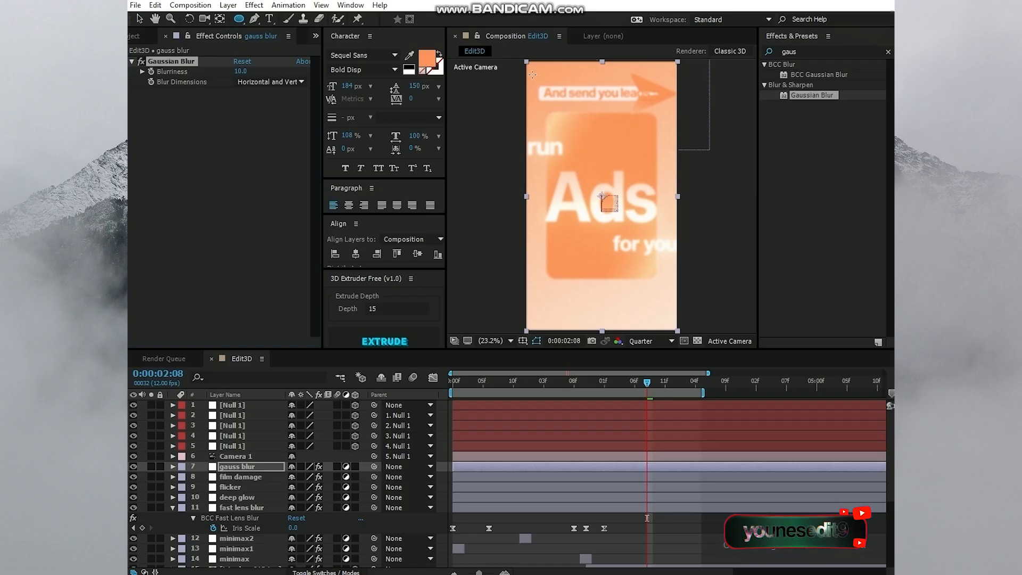
drag(533, 74, 586, 179)
drag(608, 218, 662, 318)
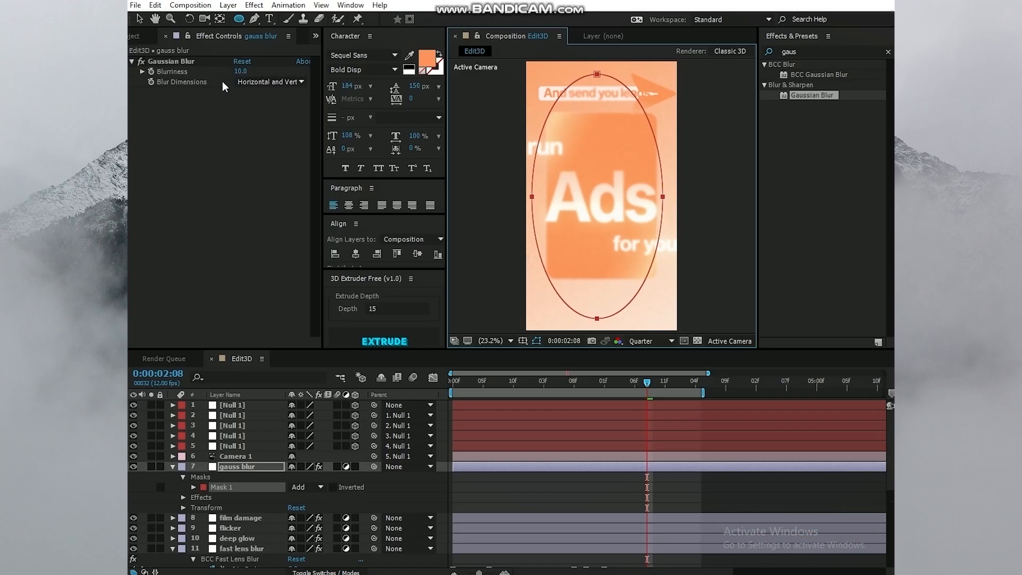
click(188, 64)
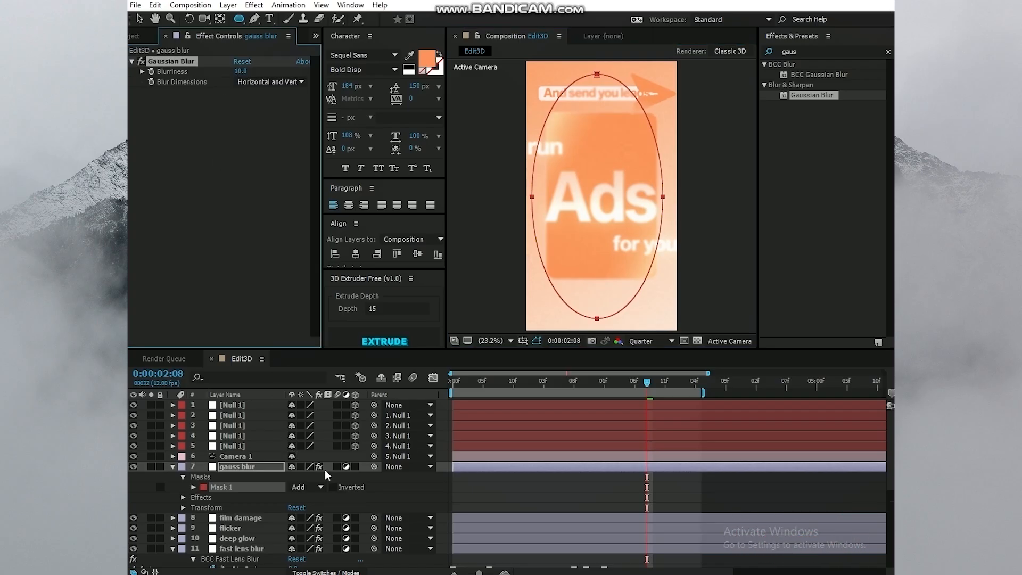
click(333, 487)
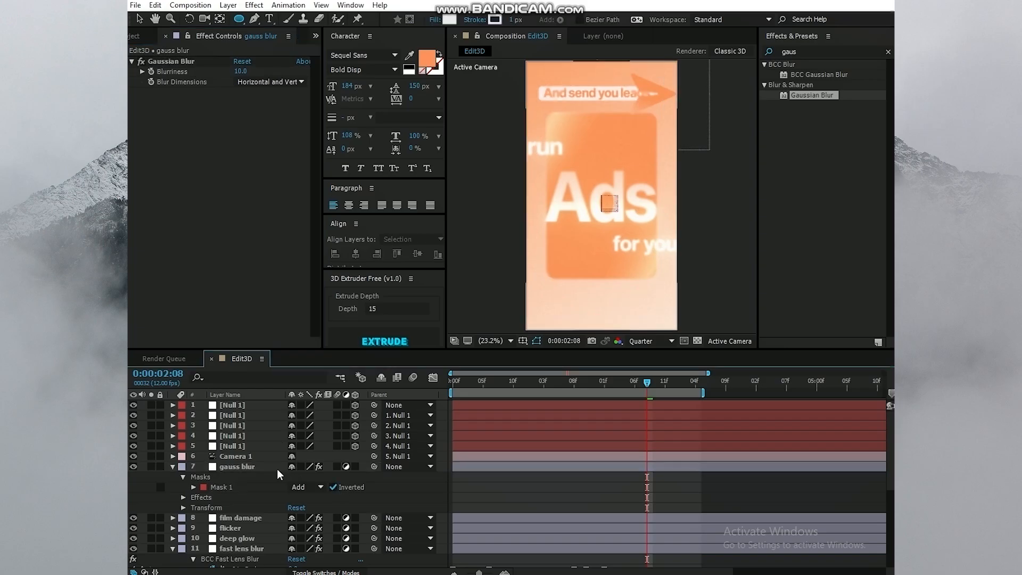
- Set the Gaussian Blur's Blurriness on the gauss blur layer to 5
click(263, 468)
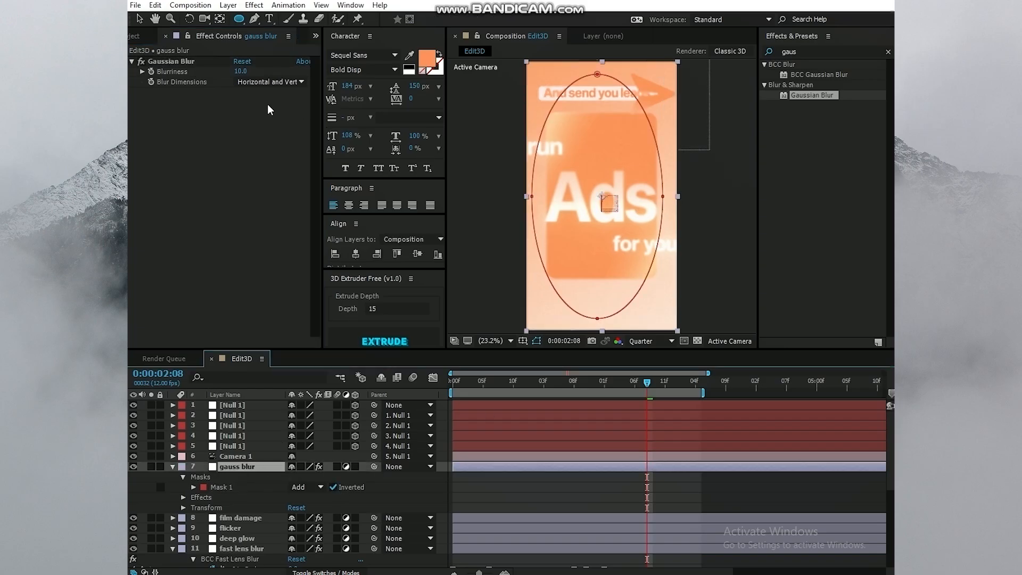
click(241, 72)
text(5)
key(Return)
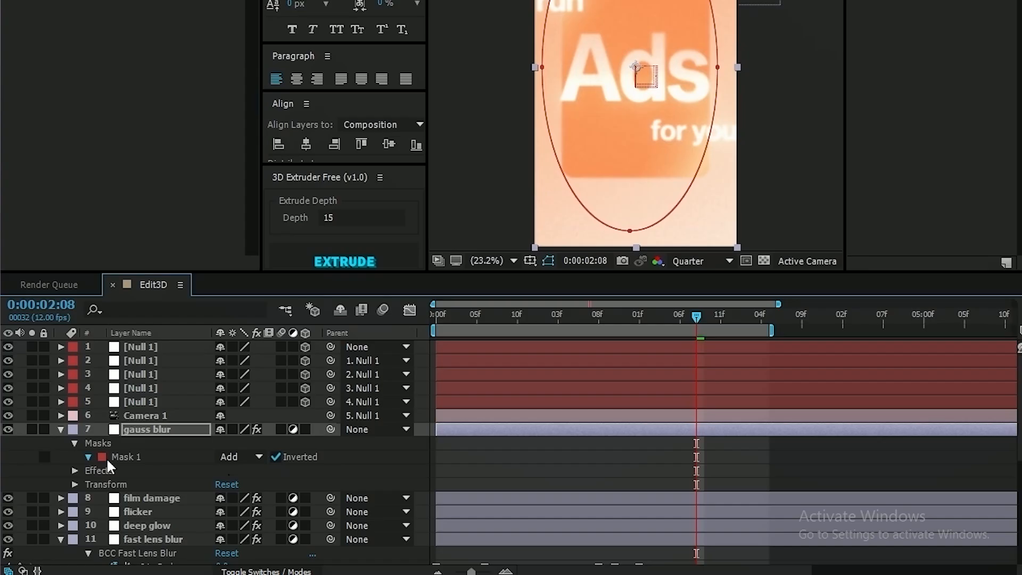
- Set the gauss blur layer's Mask Feather to 153 pixels
click(194, 487)
drag(252, 484, 340, 487)
click(341, 499)
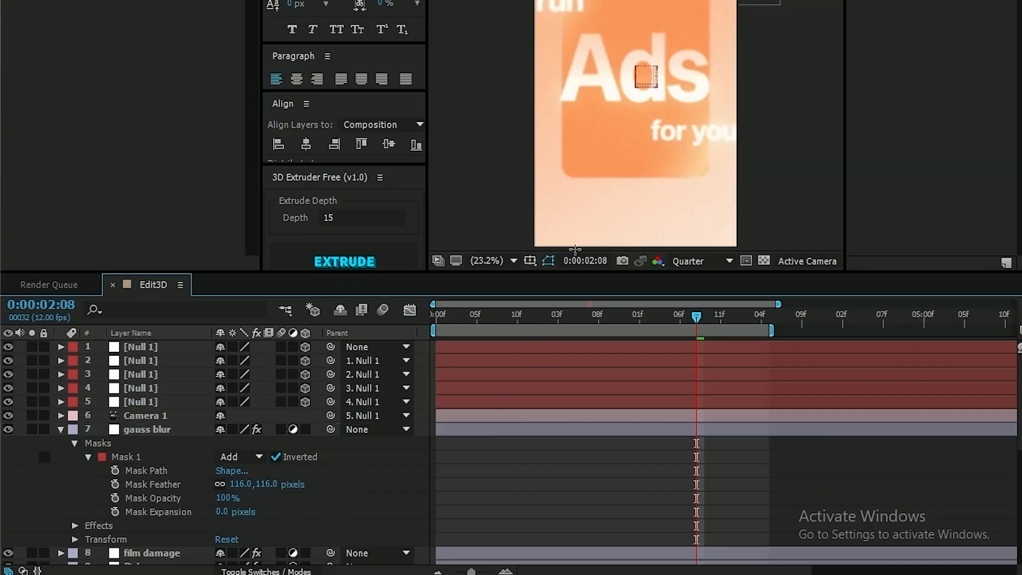
drag(269, 484, 298, 484)
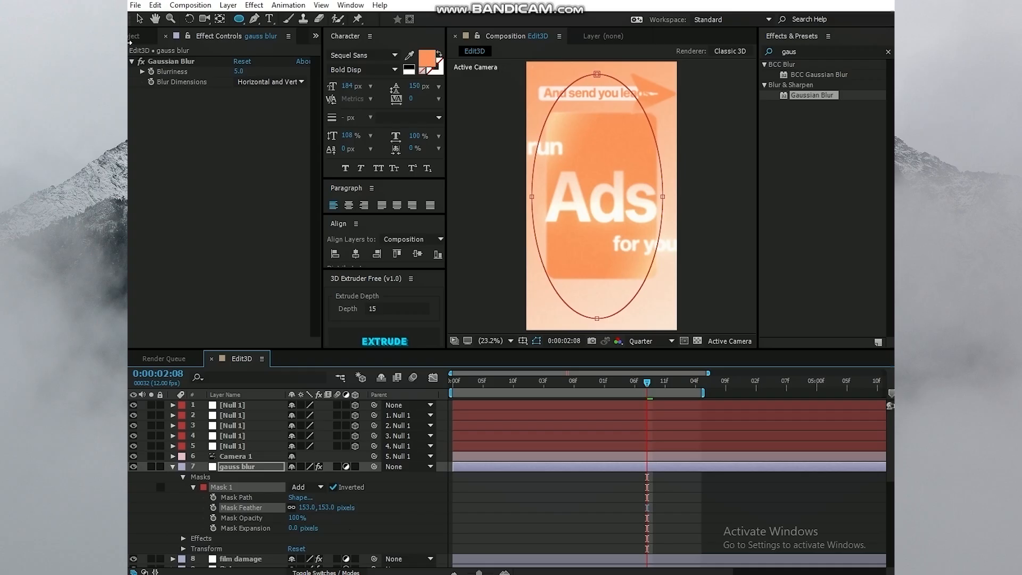
- Stretch the elliptical mask's points outward toward the frame edges and preview the composition from the start
key(v)
drag(600, 75, 598, 66)
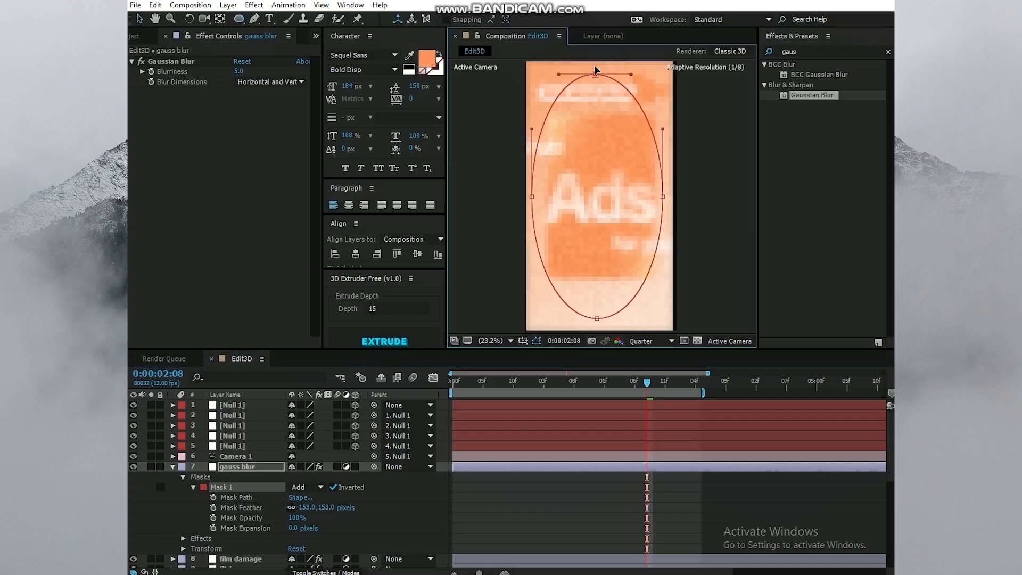
drag(531, 199, 529, 198)
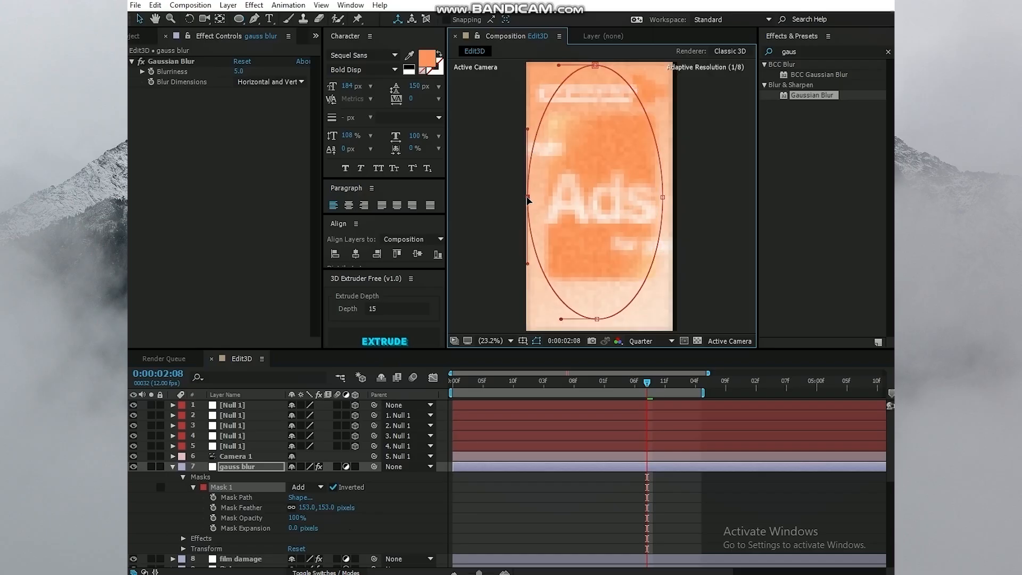
drag(663, 198, 675, 201)
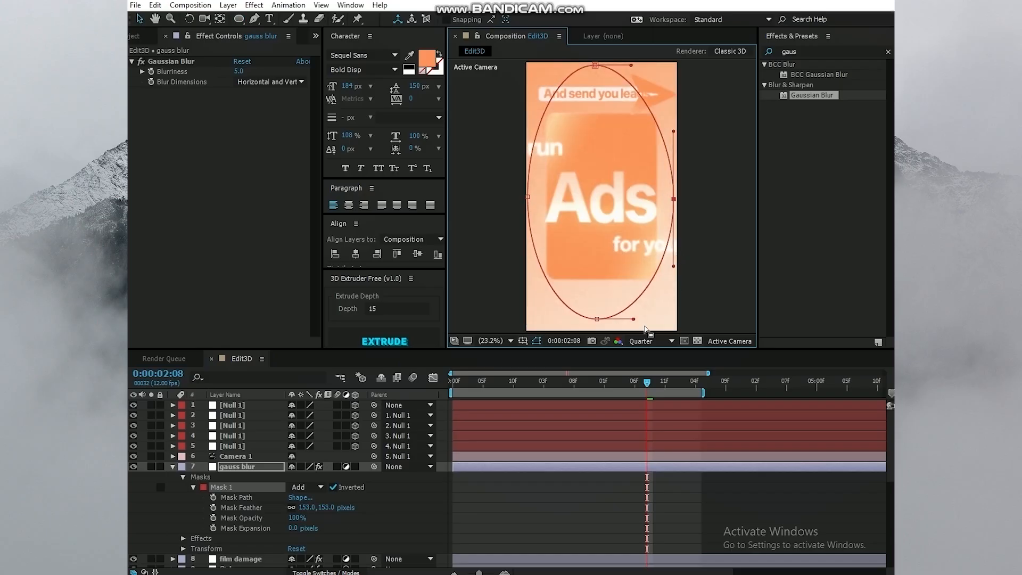
drag(598, 321, 600, 282)
click(595, 512)
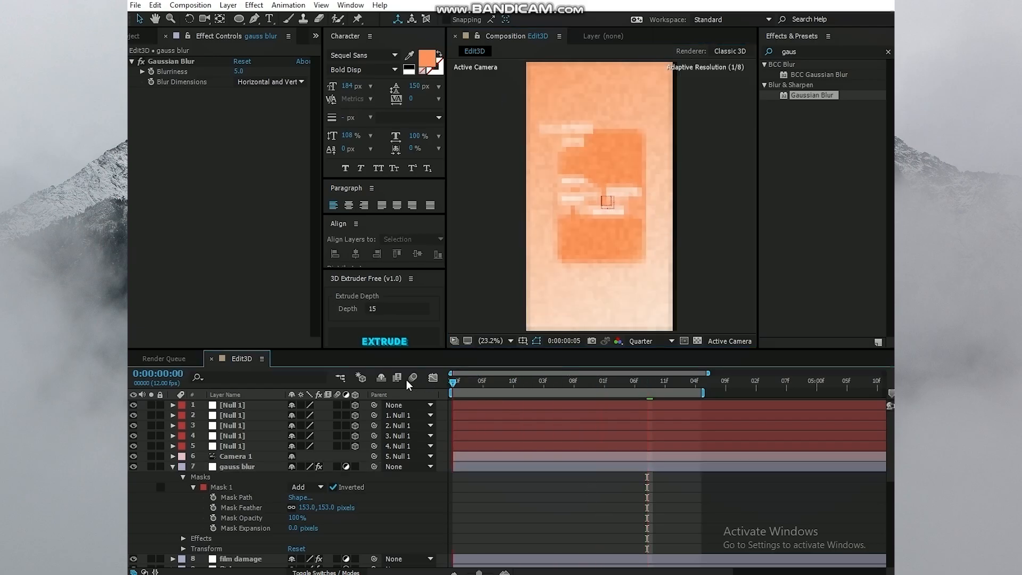
click(454, 383)
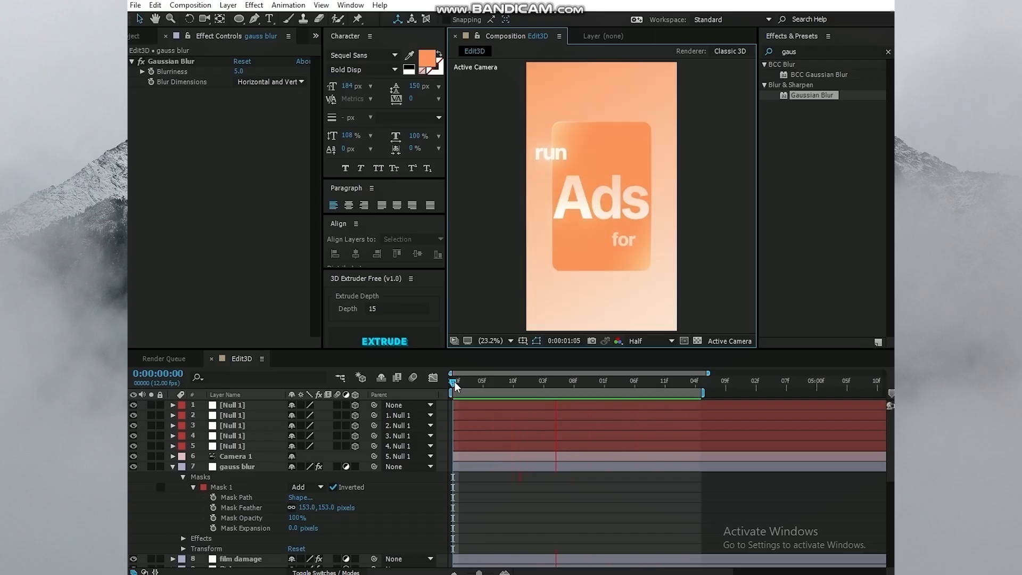